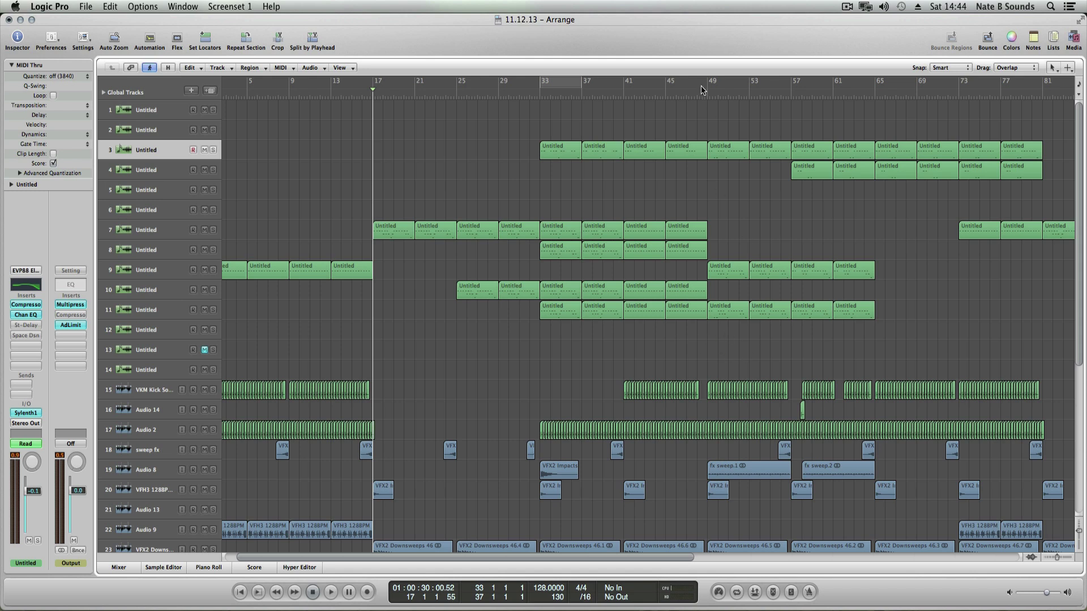
Step: Set the cycle range from bar 17 to bar 81 and play the arrangement from bar 17
drag(708, 99, 926, 119)
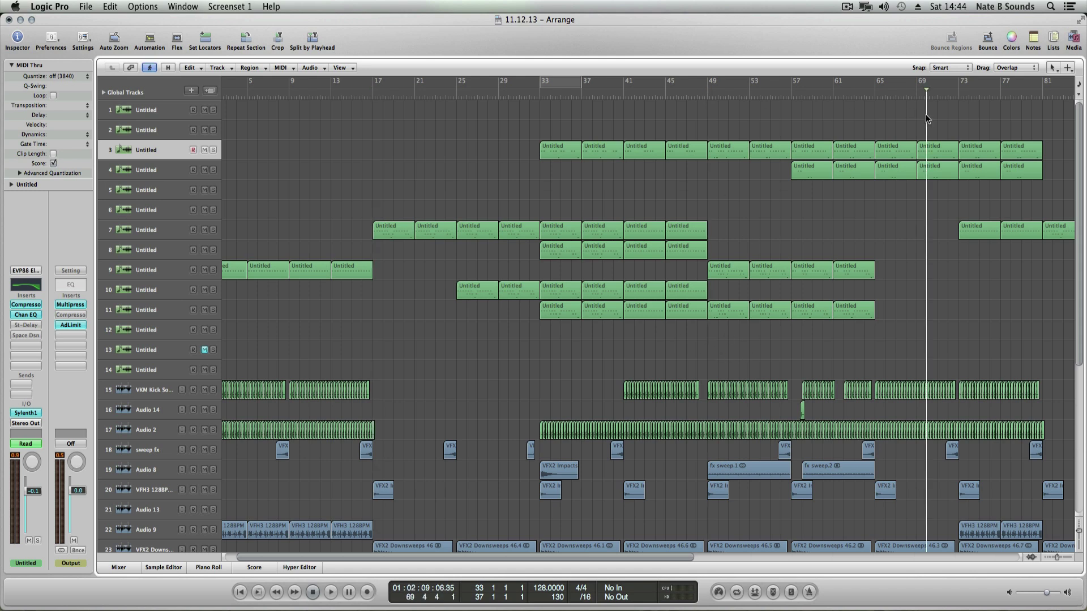
click(372, 100)
drag(372, 83, 1043, 137)
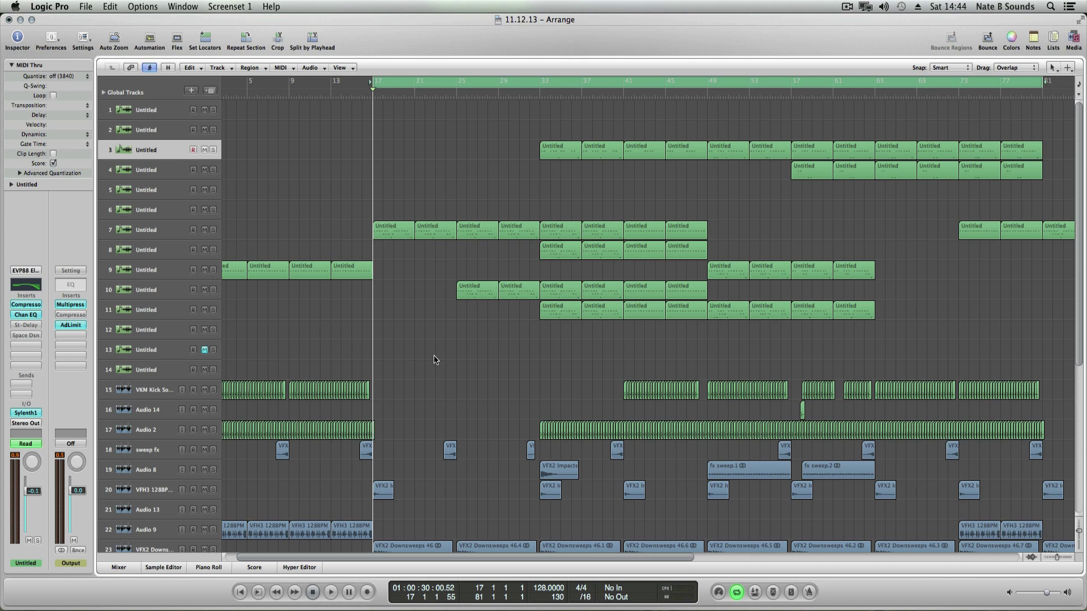
key(space)
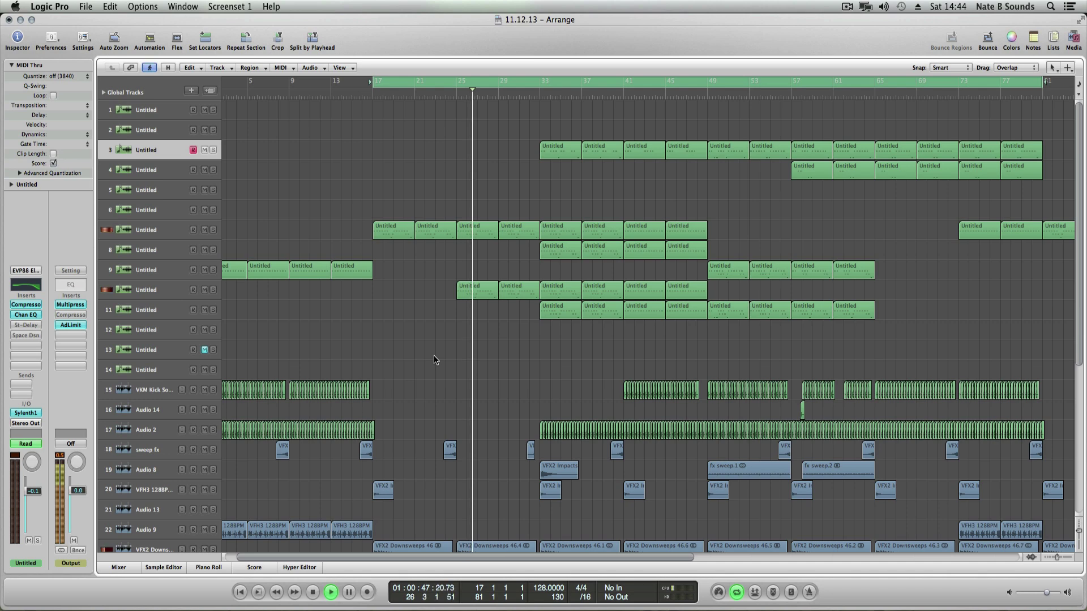
Step: Inspect the notes of track 7's region at bar 29 in the Piano Roll during playback, and close the editor
double_click(521, 229)
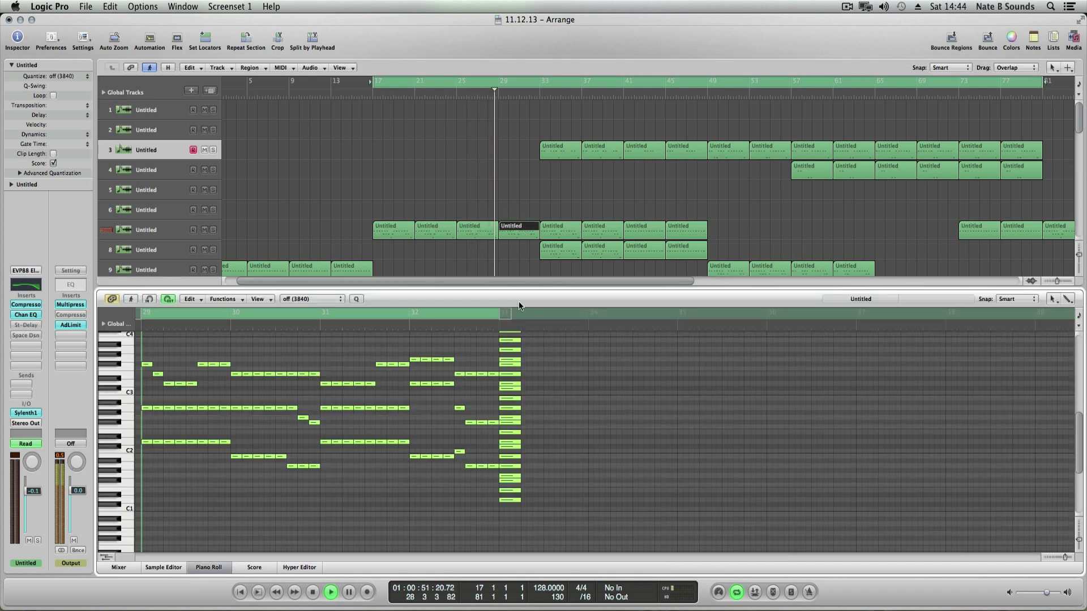
scroll(433, 385, up, 4)
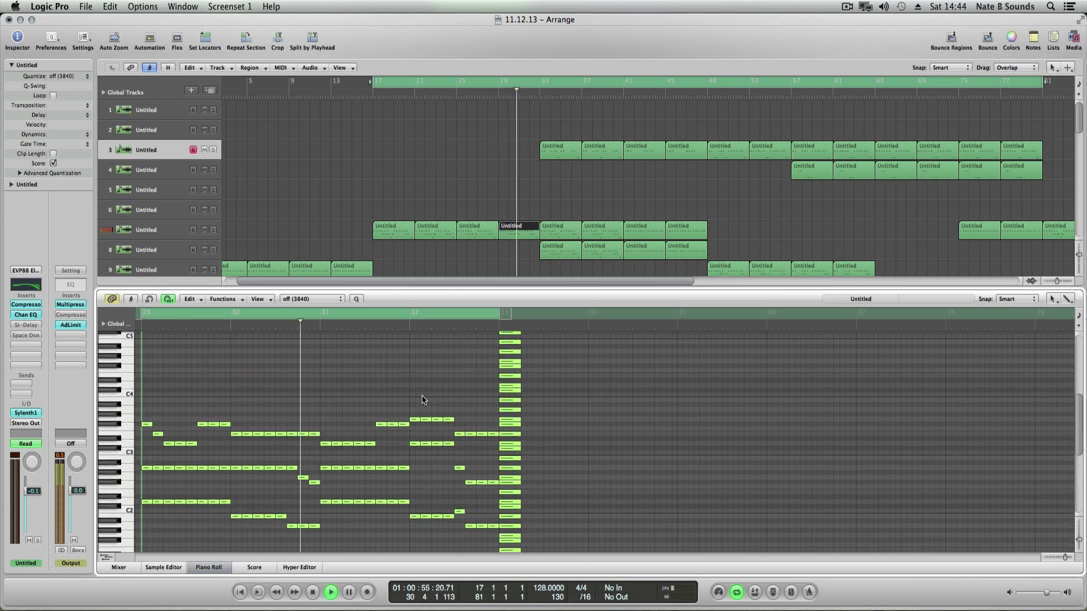
click(218, 567)
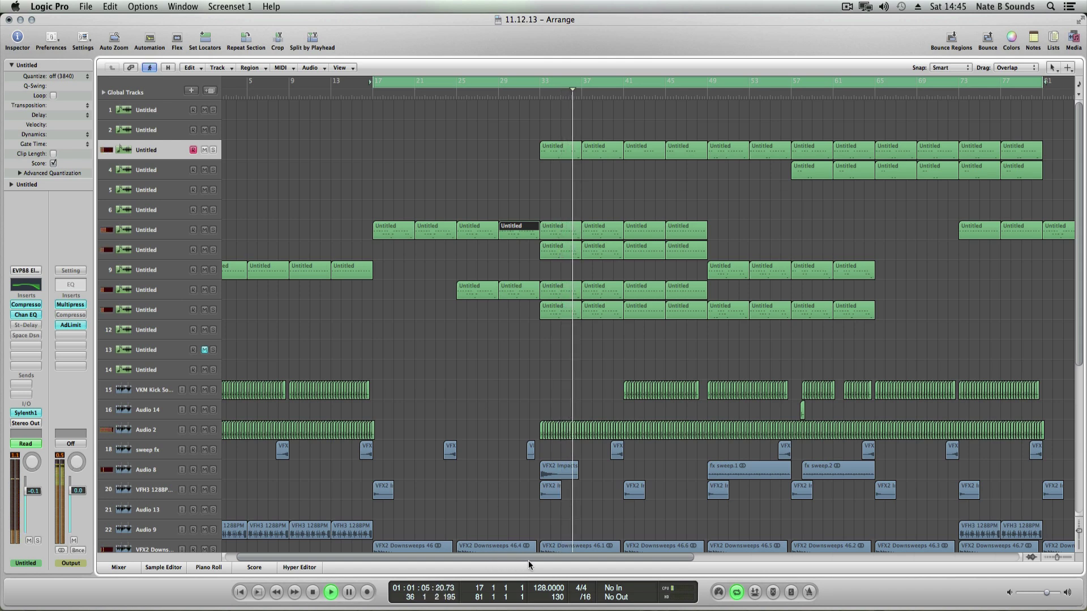
Step: Inspect the notes of track 7's regions at bars 37 and 41 in the Piano Roll, and close the editor
drag(529, 558, 591, 558)
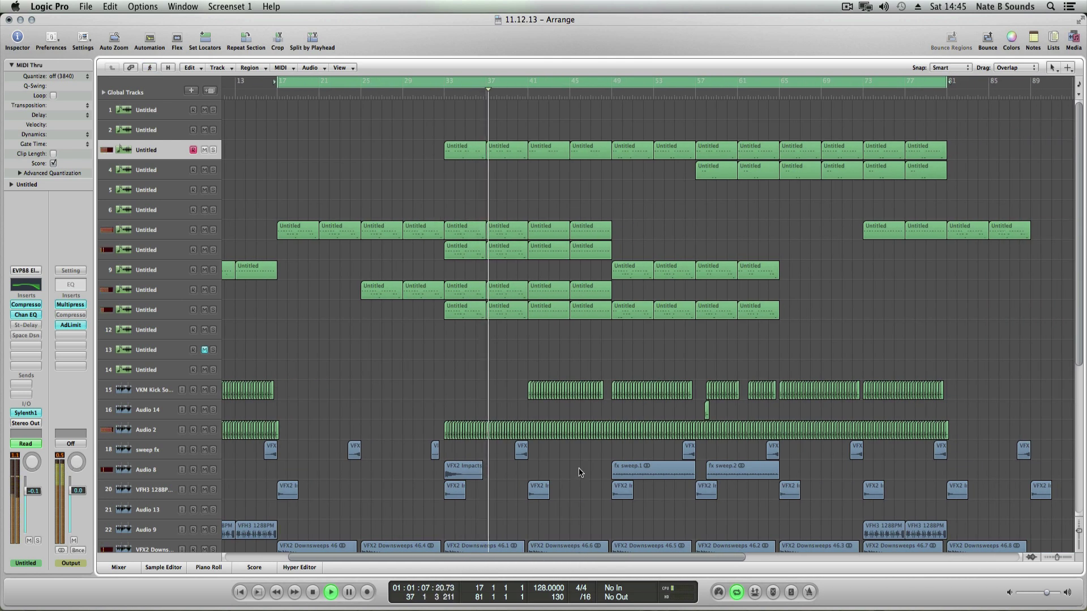
double_click(510, 237)
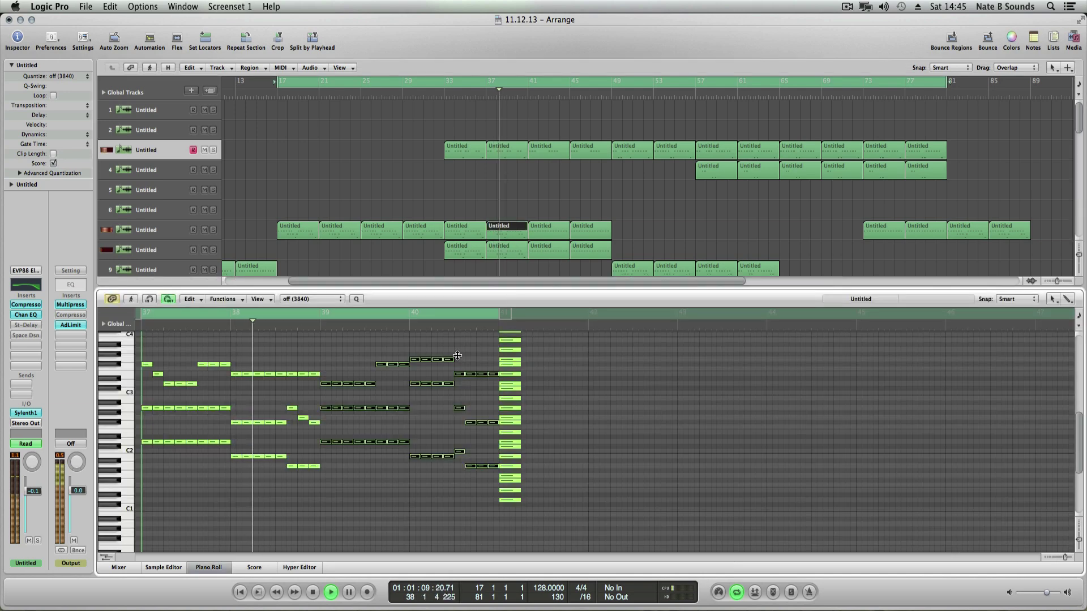
scroll(343, 443, up, 3)
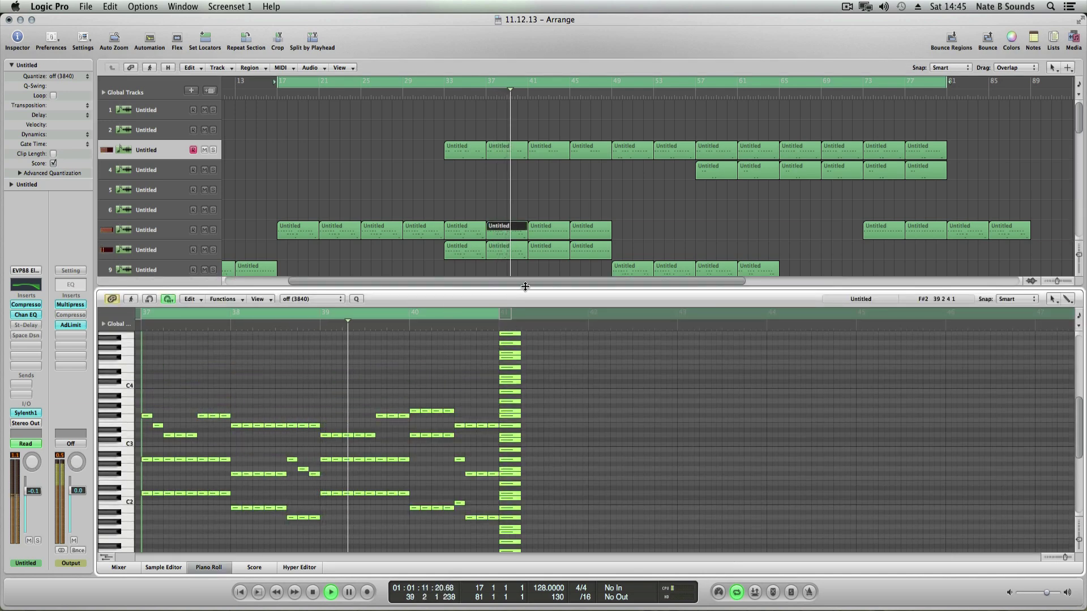
click(548, 234)
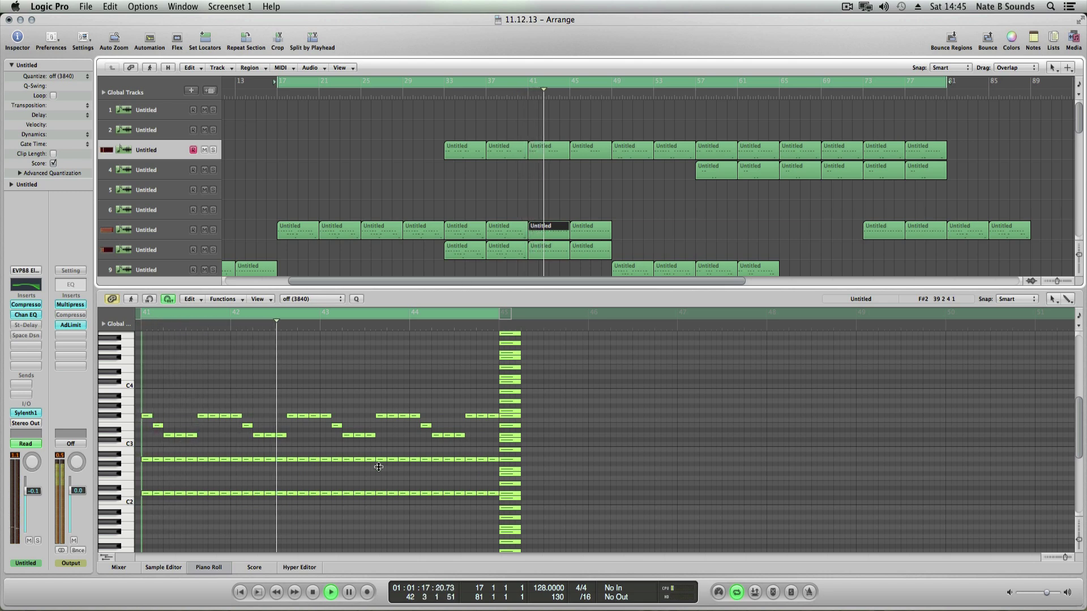
click(215, 564)
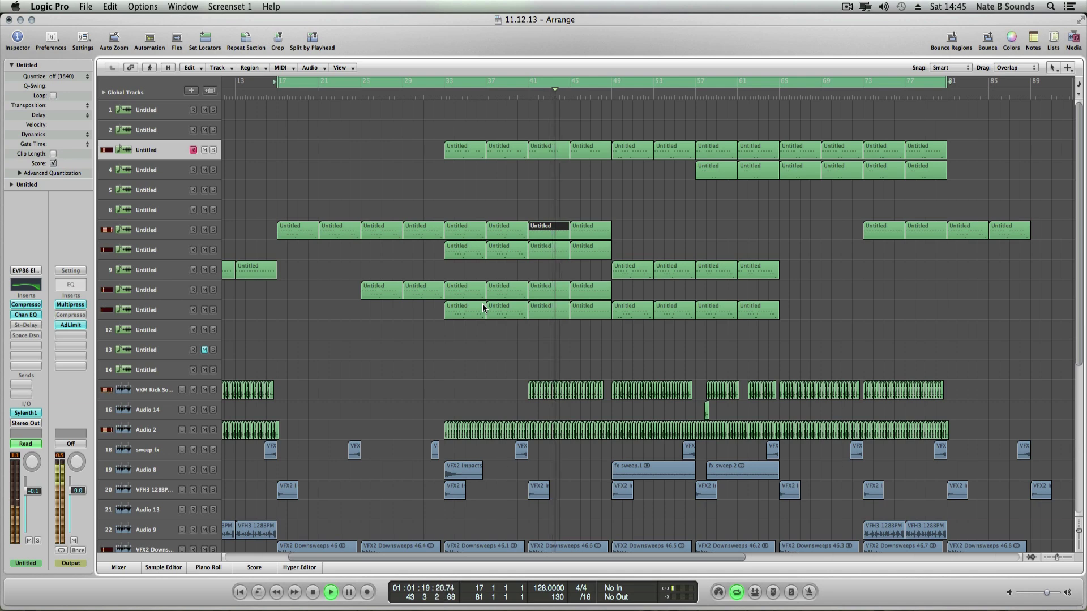
Step: Look over the drum, sweep, impact and loop tracks down to the last track while the arrangement plays
scroll(459, 345, down, 2)
scroll(460, 344, down, 2)
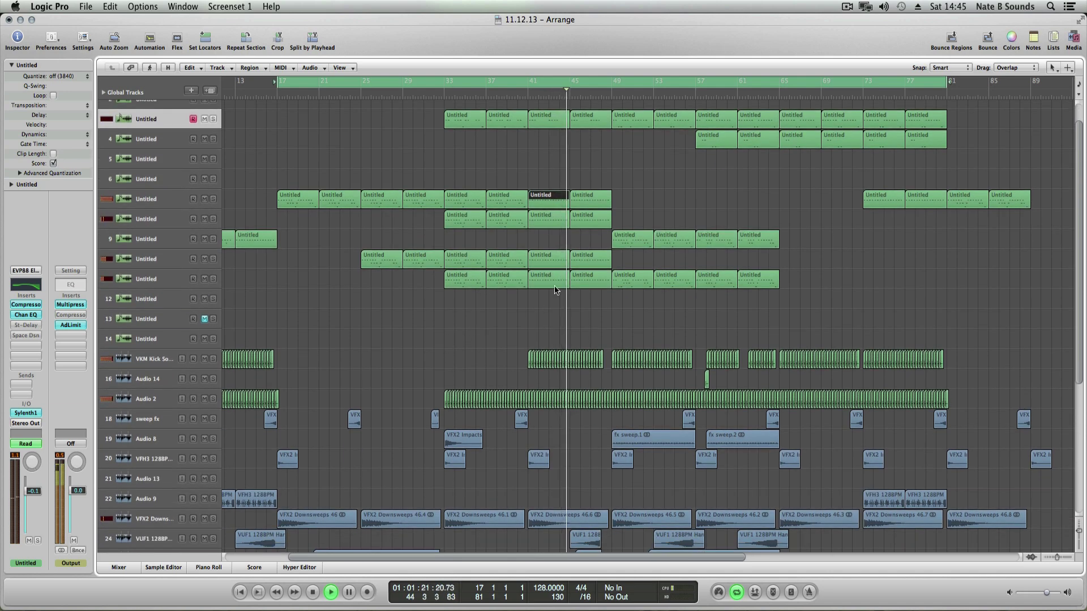
scroll(557, 289, down, 1)
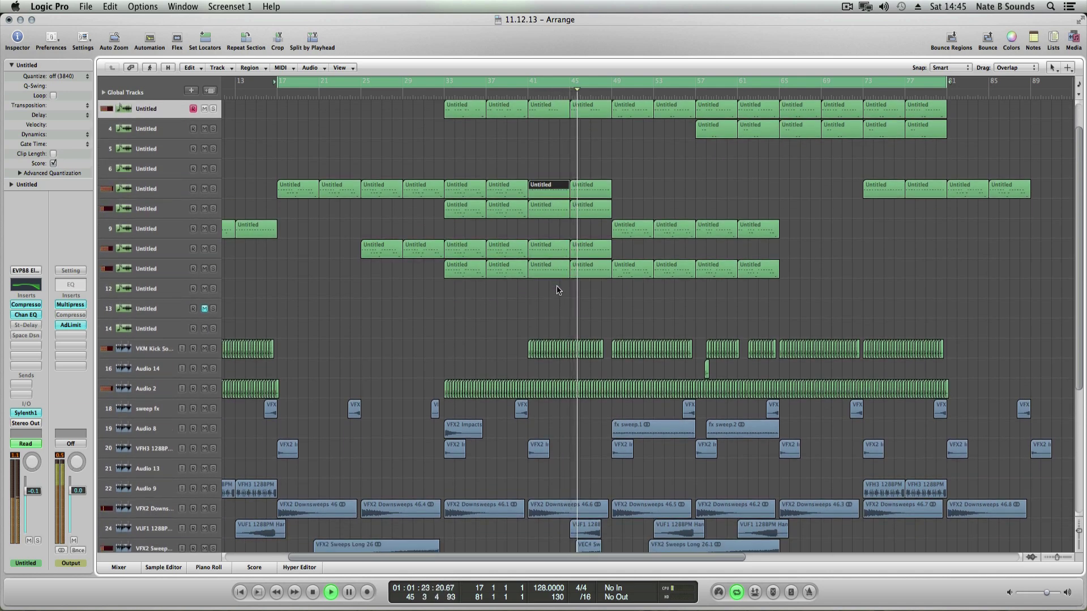
scroll(557, 290, down, 10)
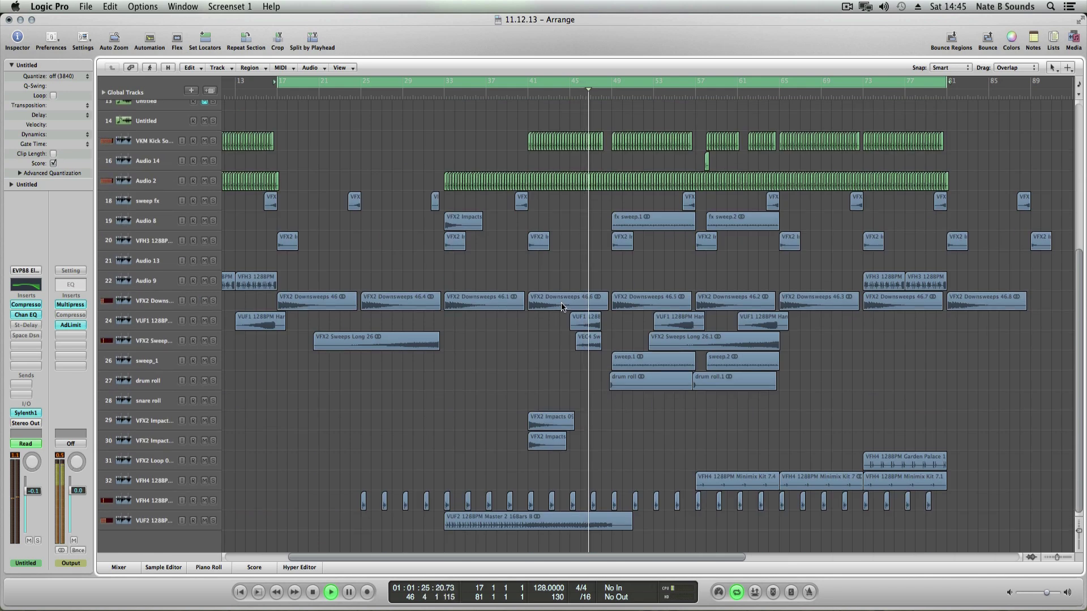
scroll(562, 306, up, 12)
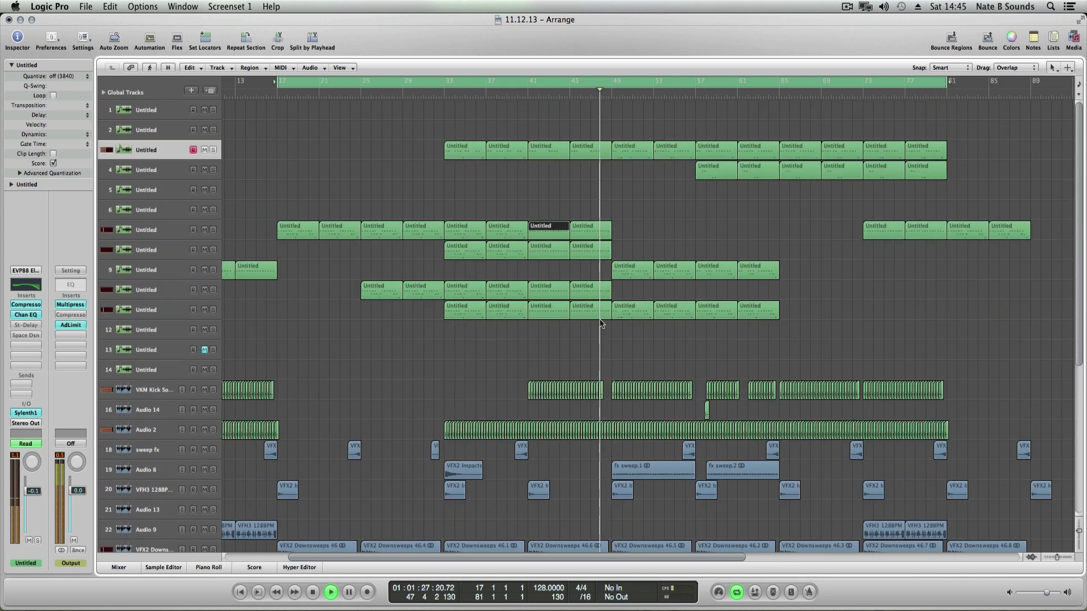
Step: Inspect track 4's first region at bar 57 in the Piano Roll and close the editor again
click(643, 239)
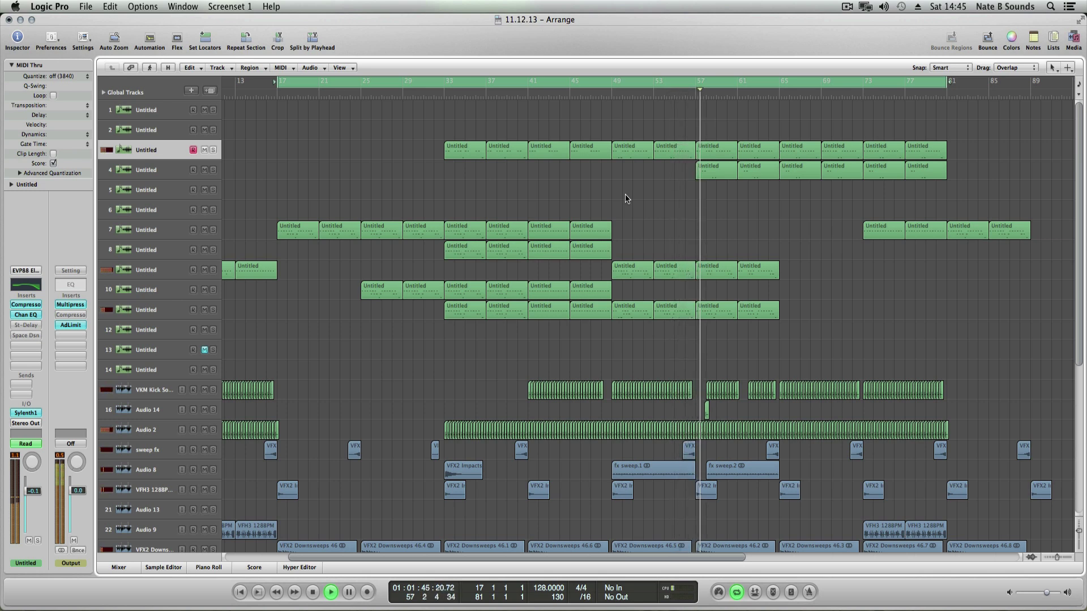
double_click(712, 170)
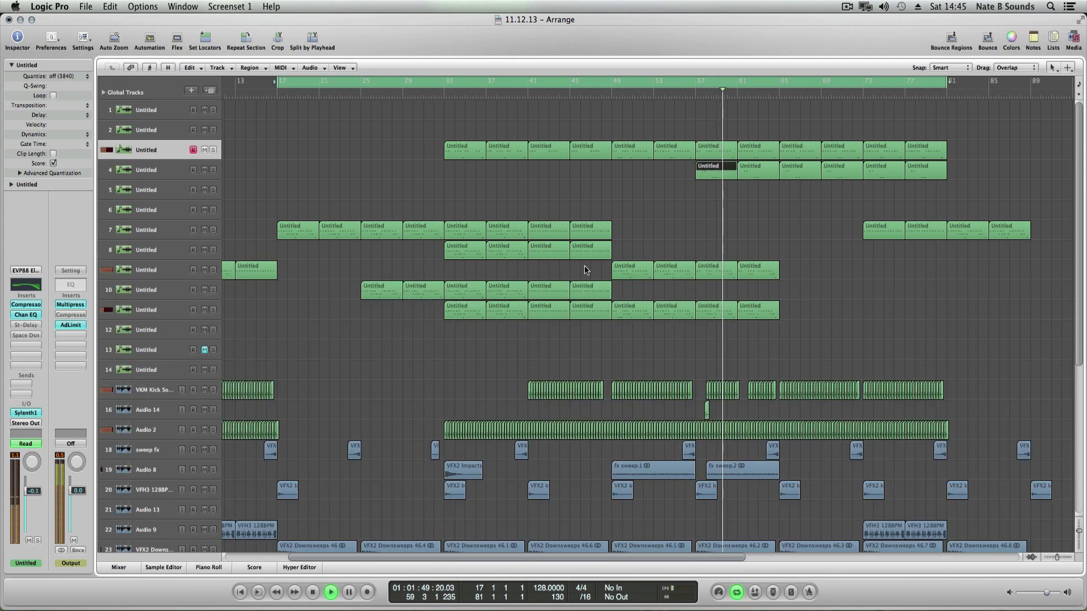
key(p)
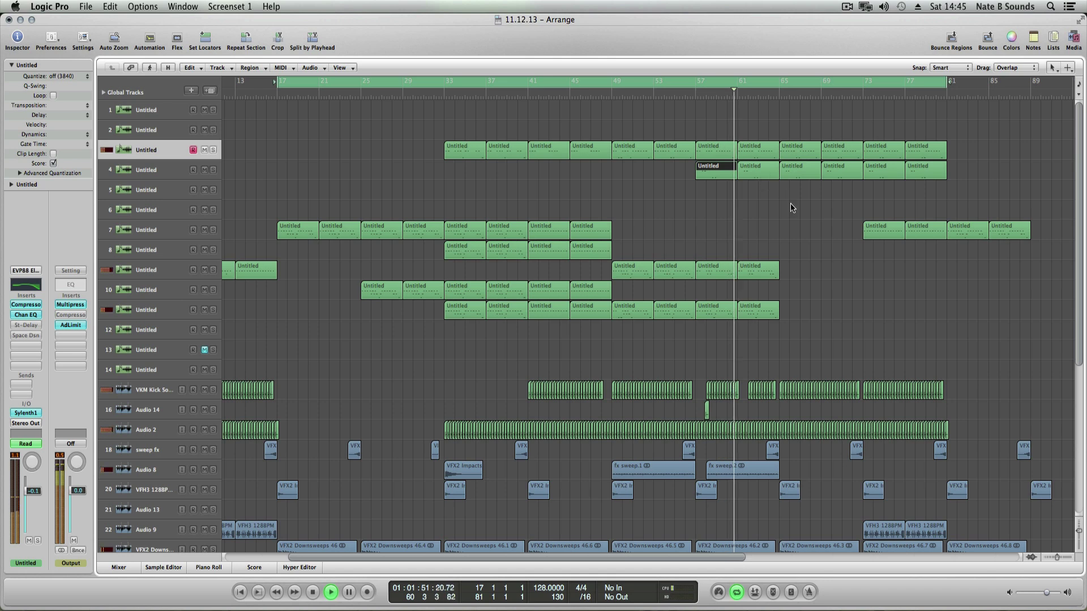
Step: Solo track 7, zoom in around bar 17 and play its opening bars on their own
drag(438, 557, 475, 557)
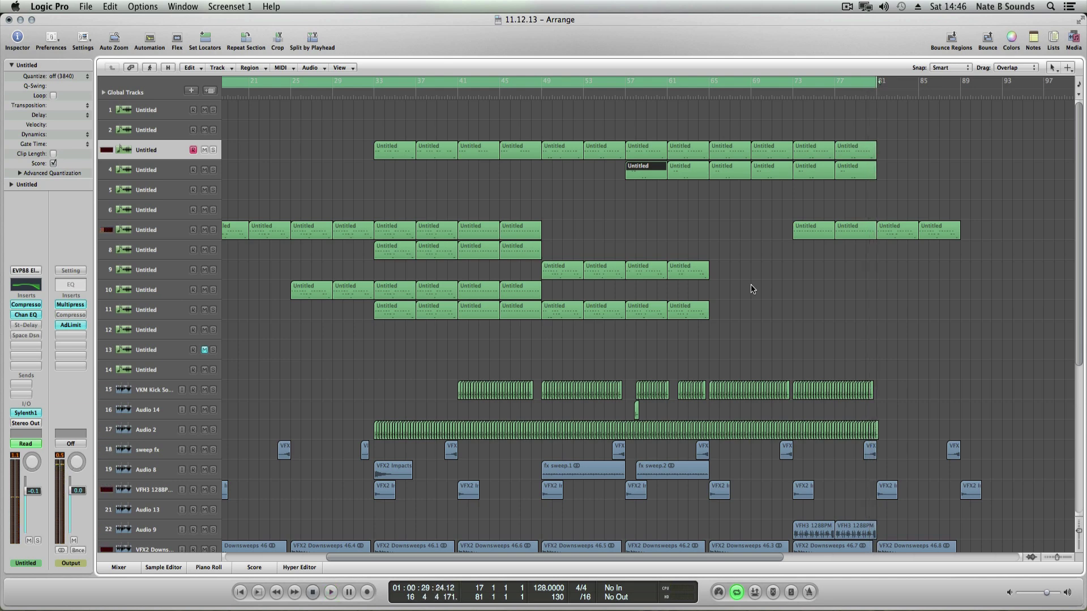
click(446, 316)
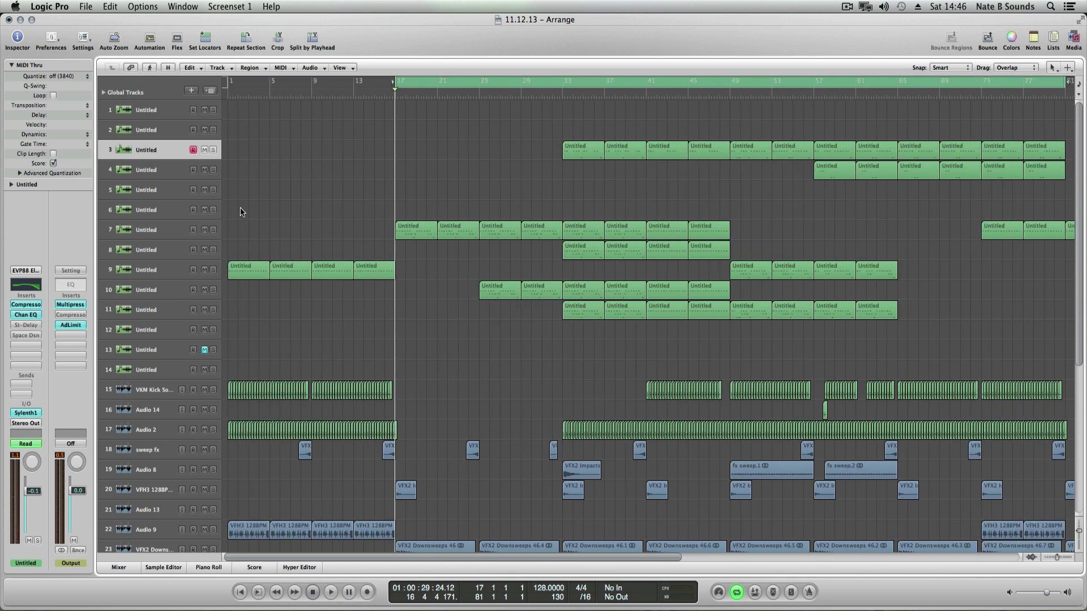
click(166, 225)
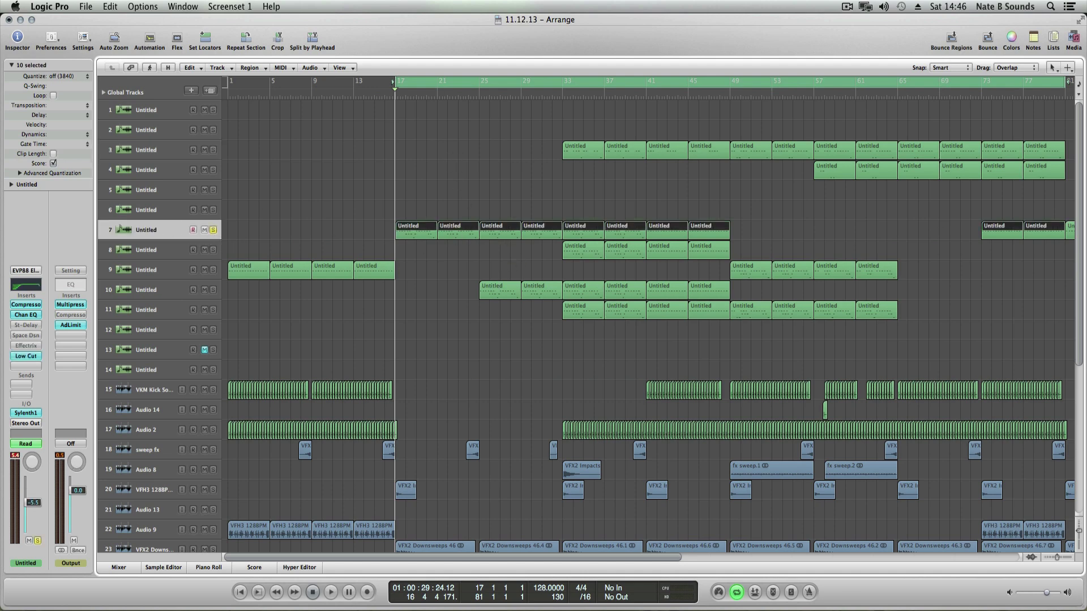
drag(1058, 558, 1059, 558)
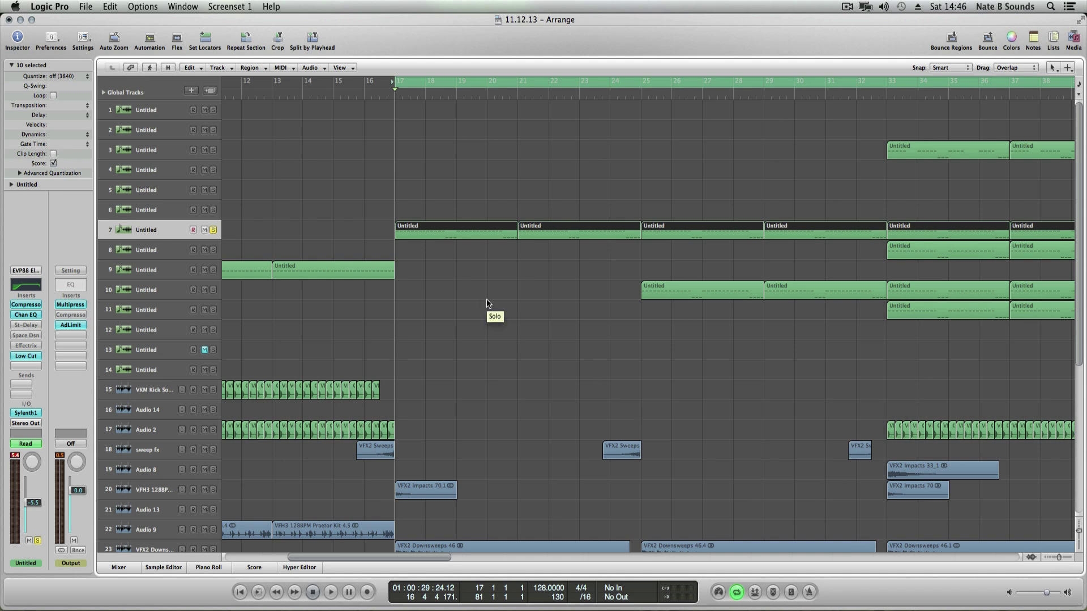
key(space)
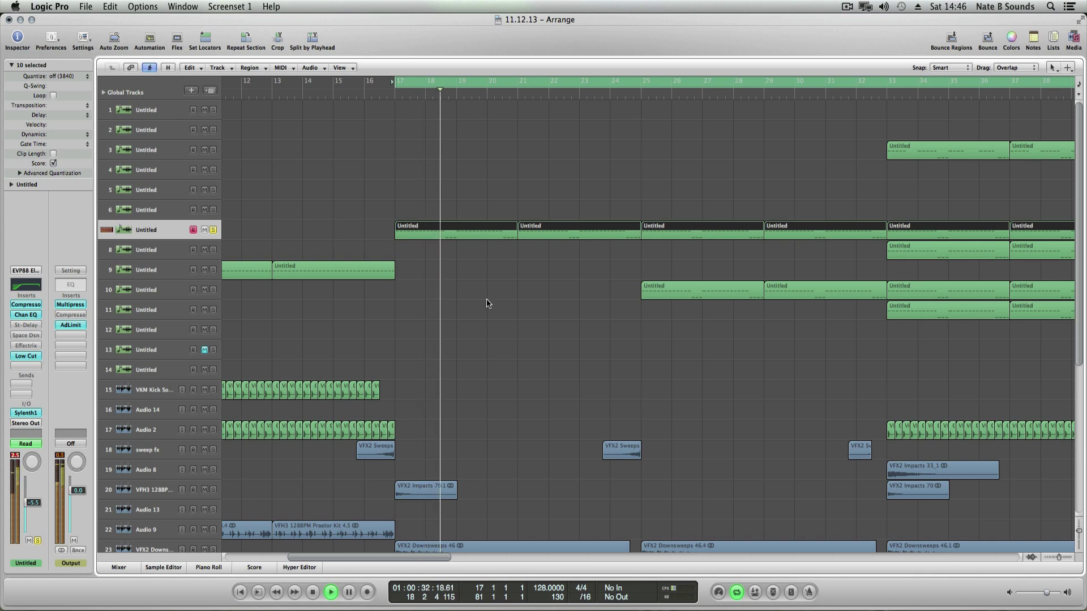
key(space)
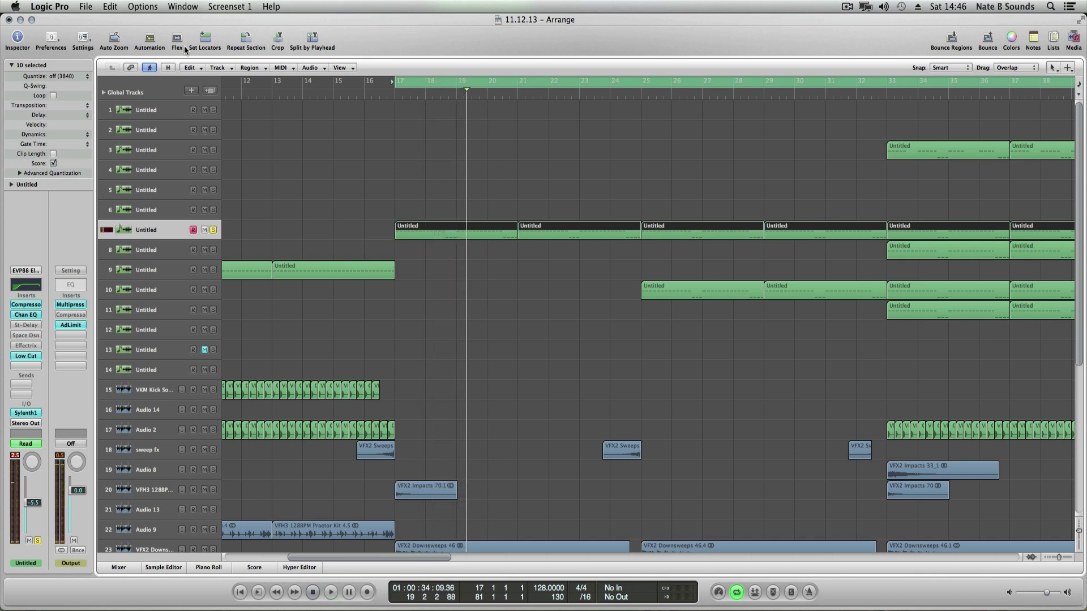
Step: Show track automation, display track 7's Sylenth1 FilterCtl Cutoff curve, and play the soloed part along it
click(150, 37)
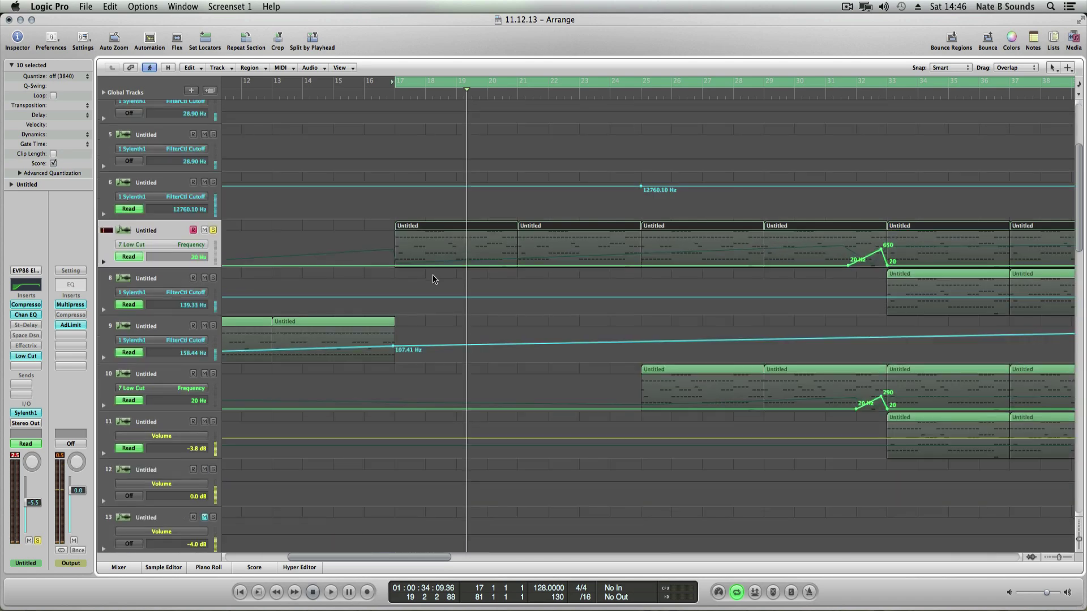
click(186, 242)
click(236, 371)
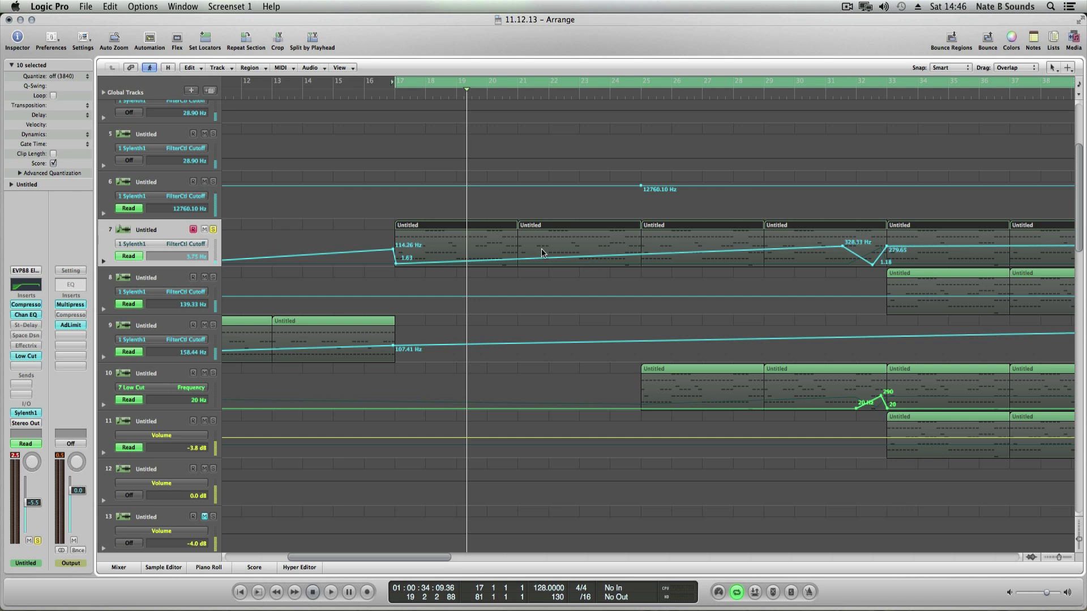
key(space)
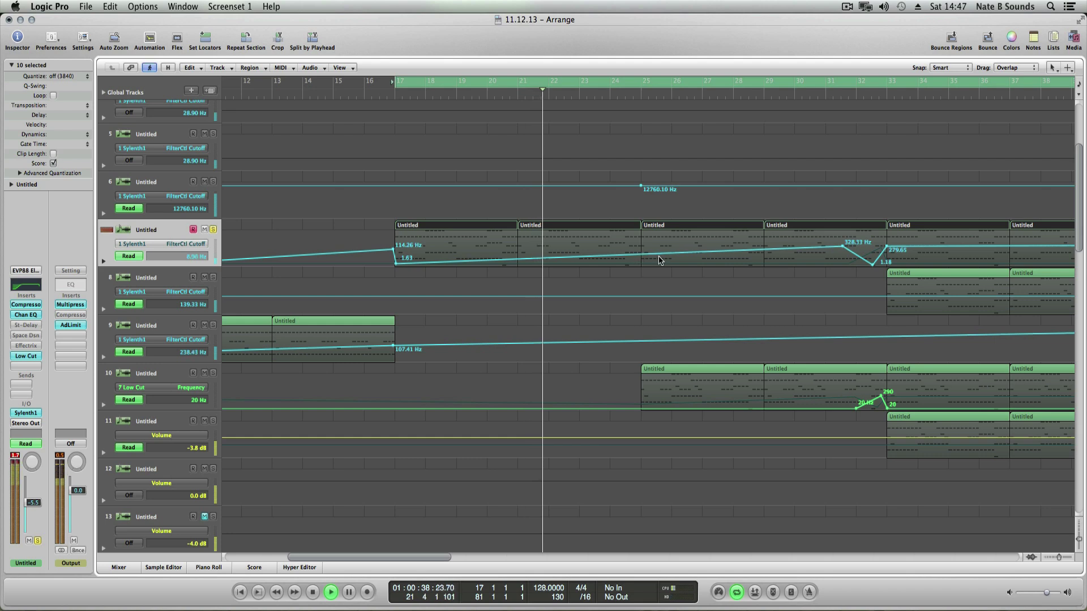
key(space)
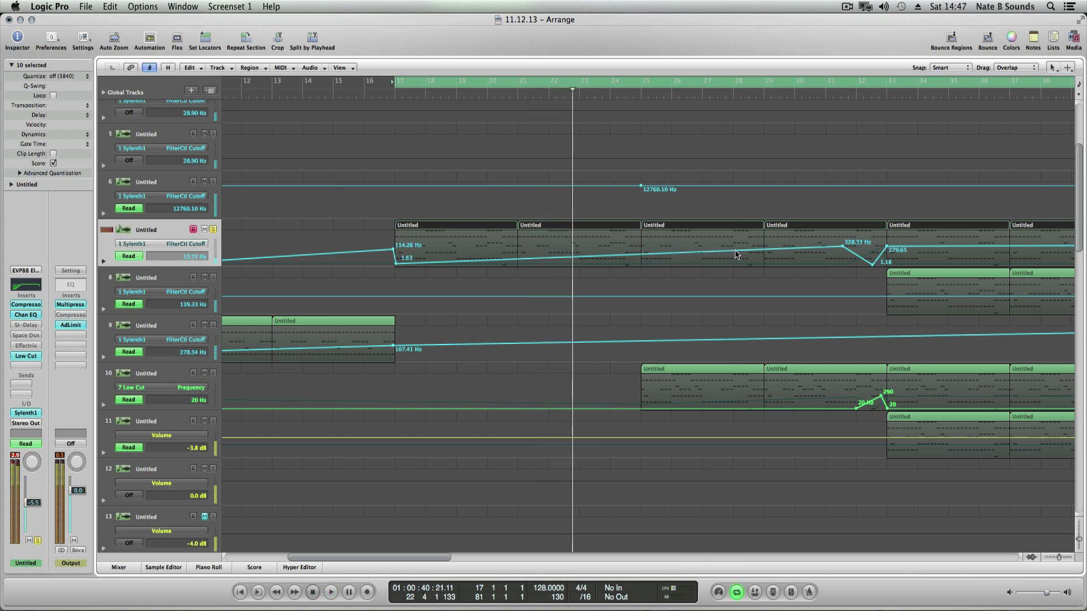
Step: Select and solo track 9, and play it from about bar 8 to hear its filter cutoff automation
drag(421, 556, 383, 554)
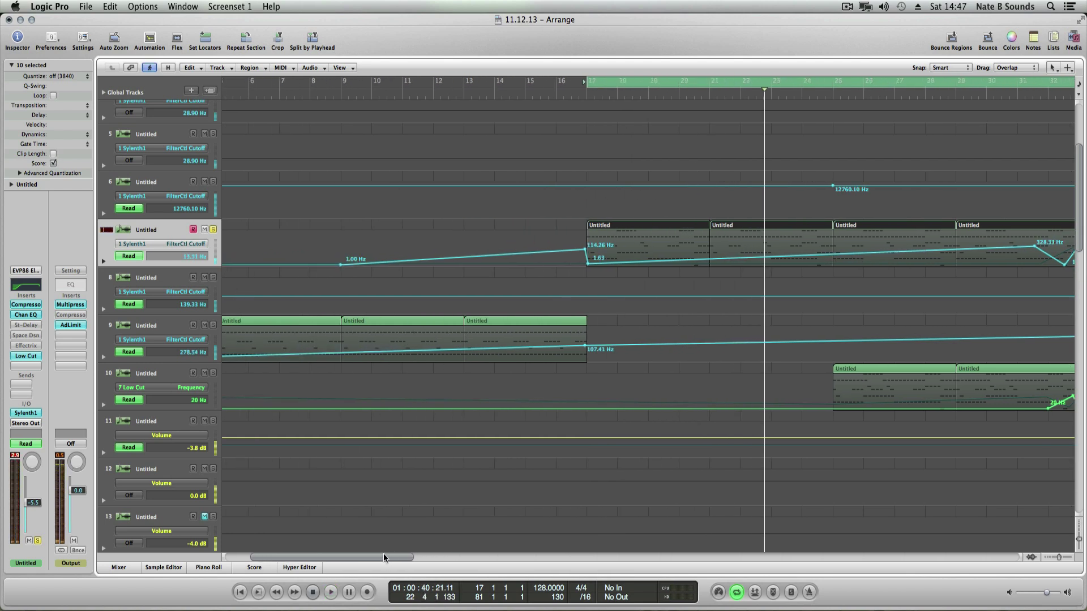
click(169, 329)
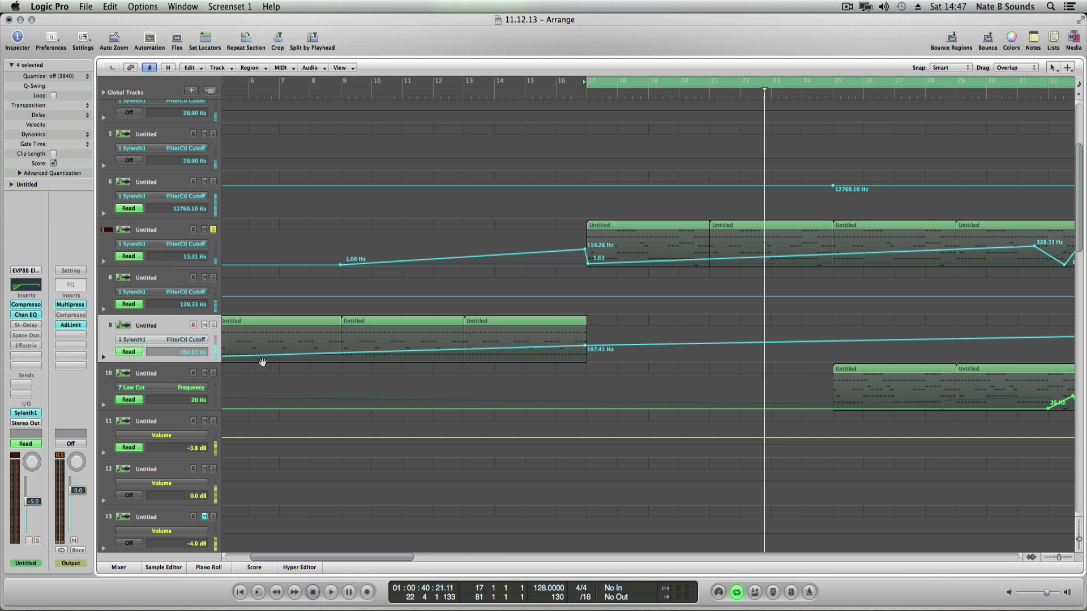
click(315, 96)
key(space)
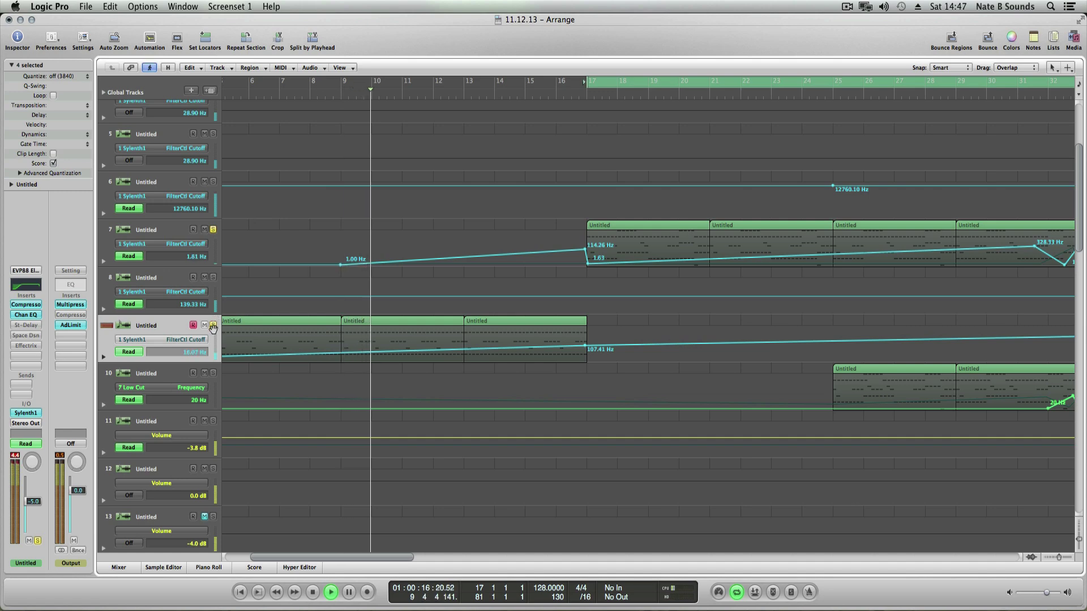
key(space)
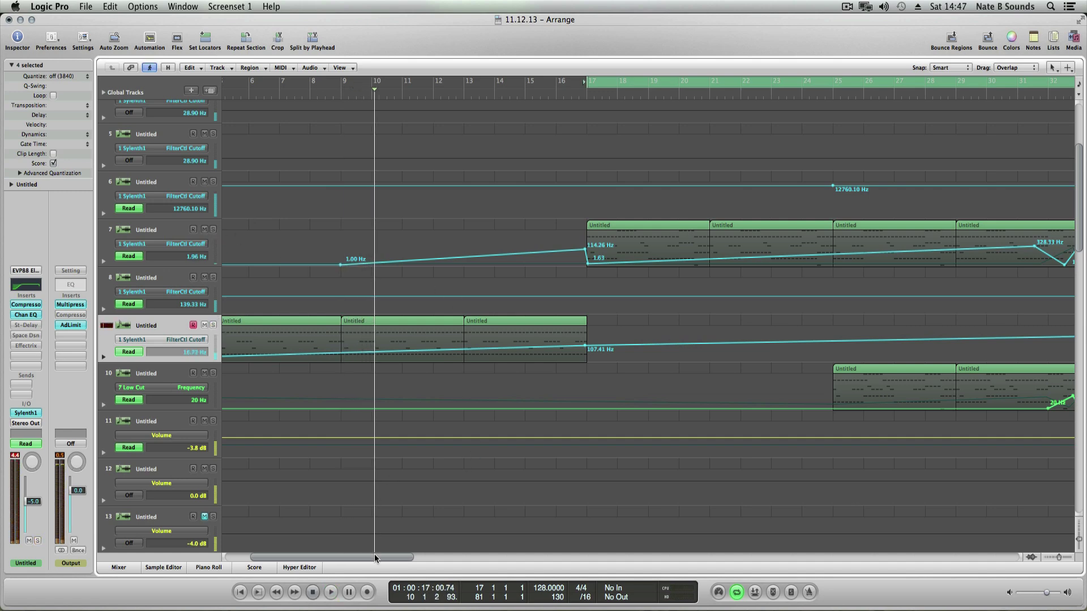
Step: Compare track 9's region at bar 13 with track 7's region at bar 17 in the Piano Roll, selecting the latter's first-bar notes
drag(375, 558, 320, 555)
double_click(626, 326)
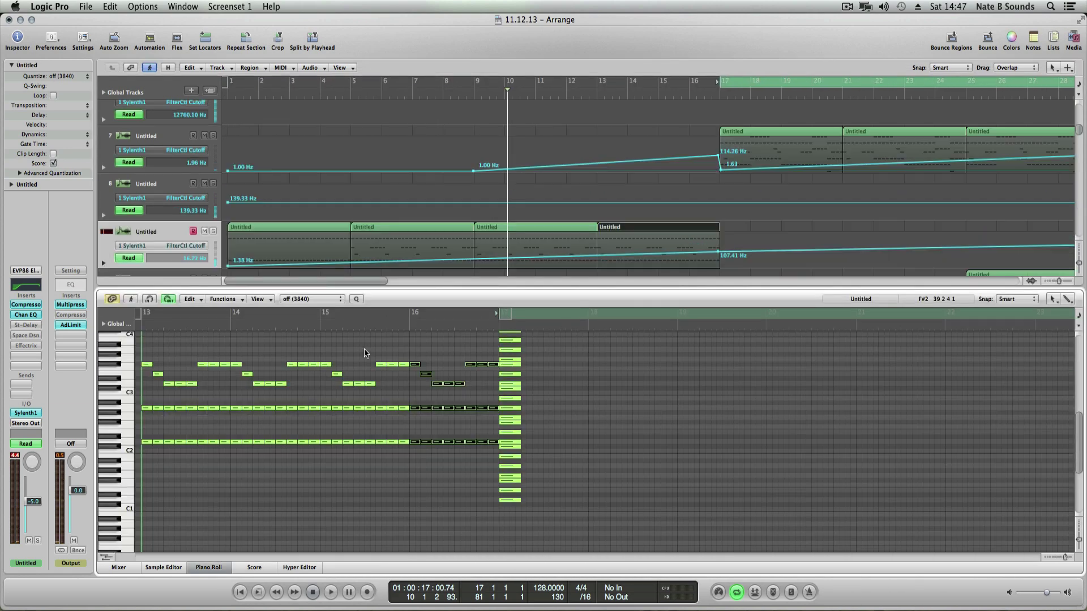
scroll(283, 419, up, 1)
click(760, 132)
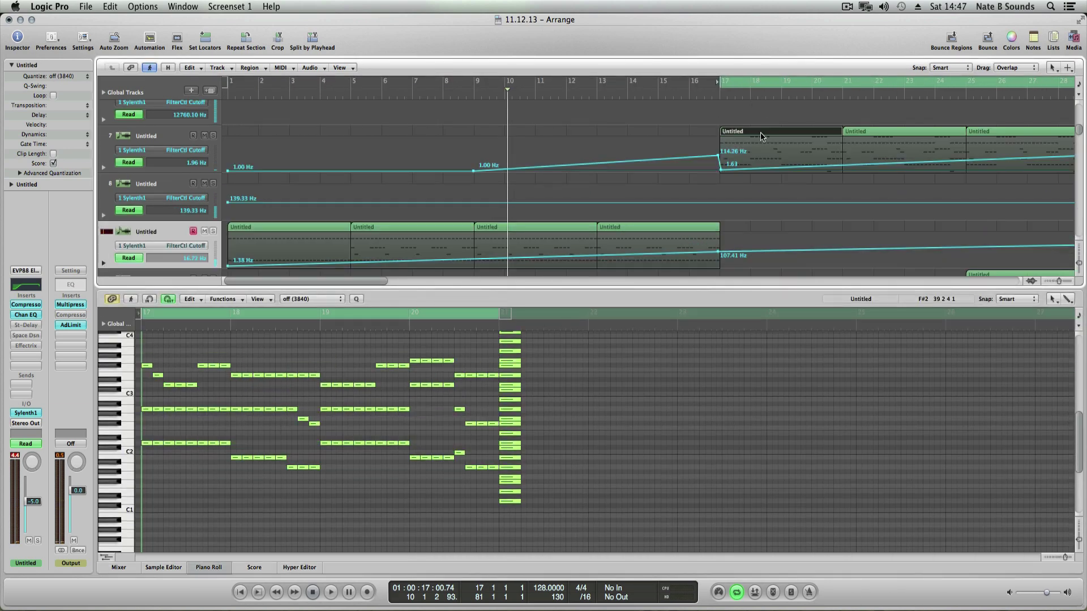
drag(230, 470, 147, 352)
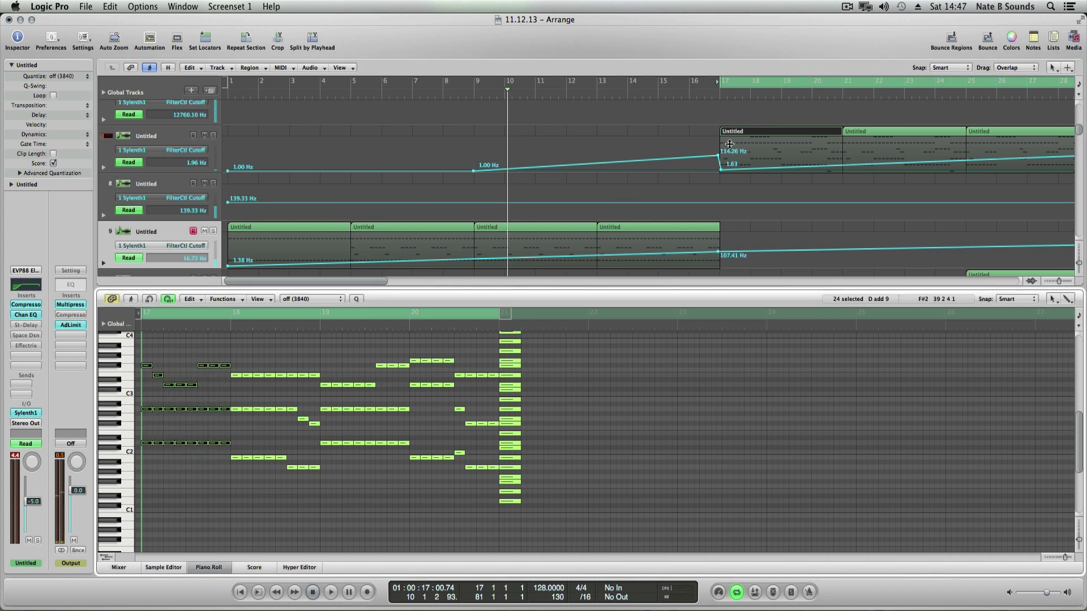
Step: Show track 9's bar 13 region in the Piano Roll and play the arrangement with the cycle range spanning bars 13 to 25
click(621, 232)
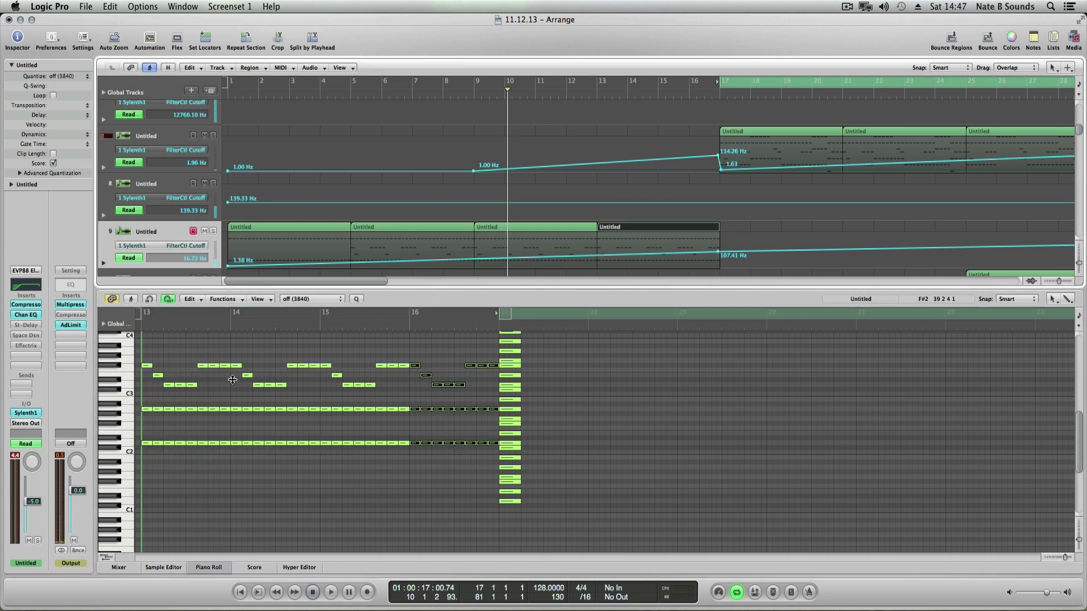
click(598, 96)
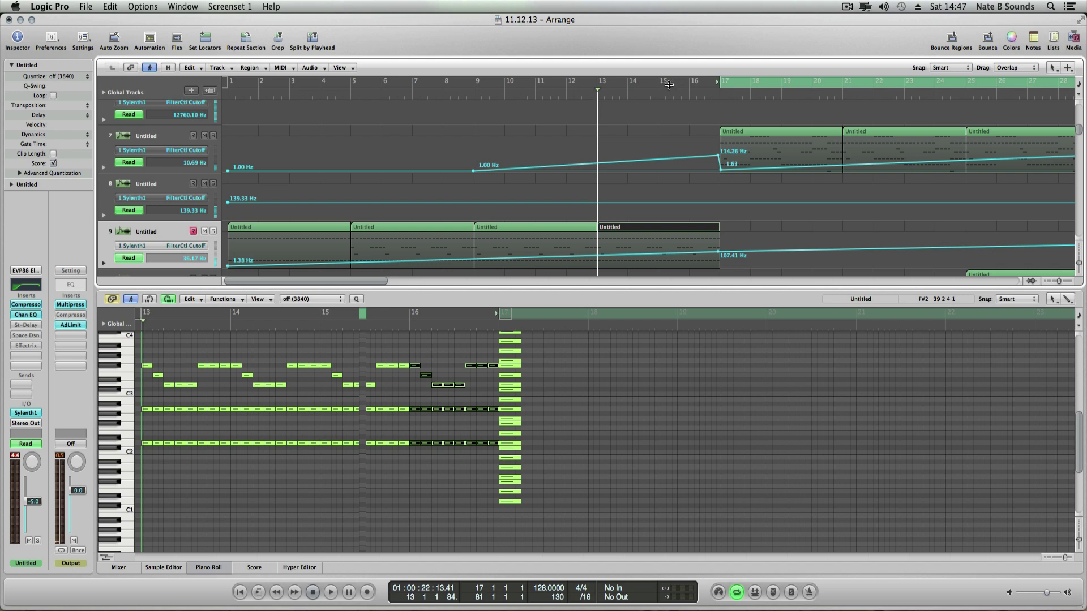
drag(599, 84, 842, 84)
scroll(723, 217, up, 1)
scroll(321, 247, down, 1)
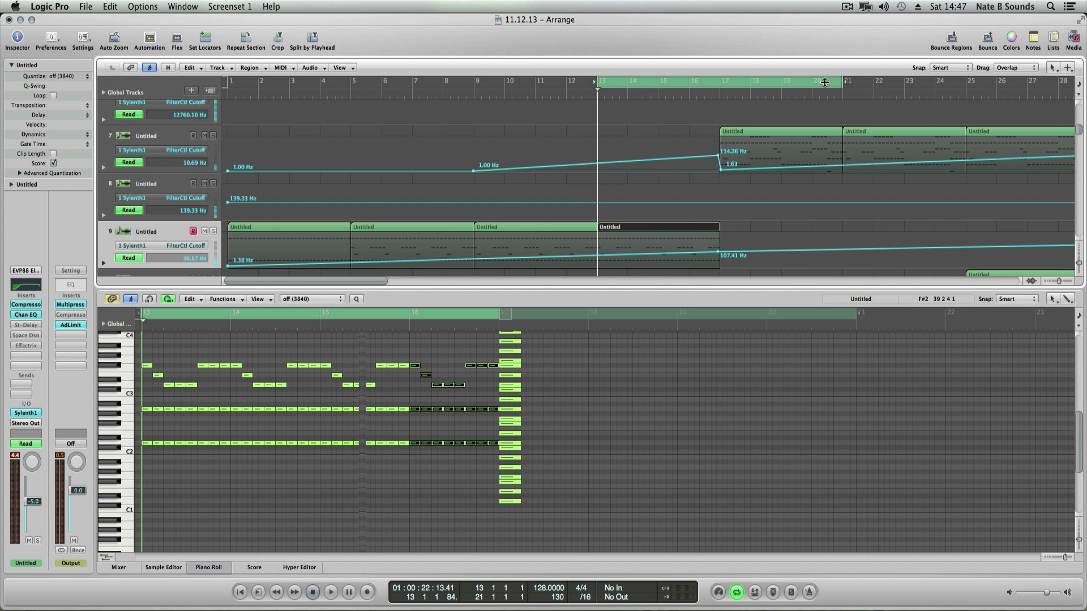
drag(845, 81, 956, 91)
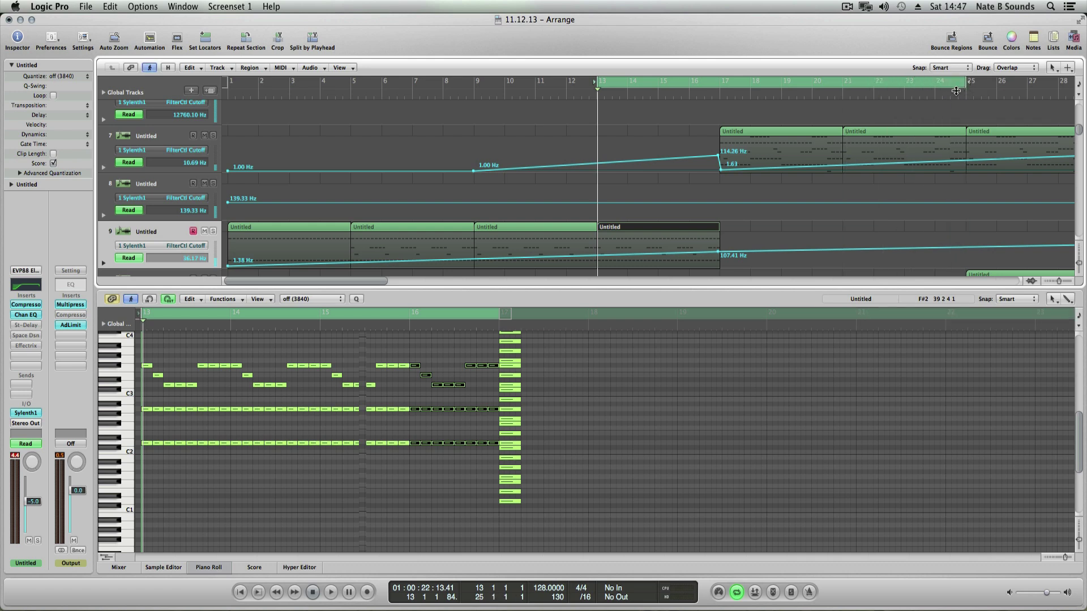
key(space)
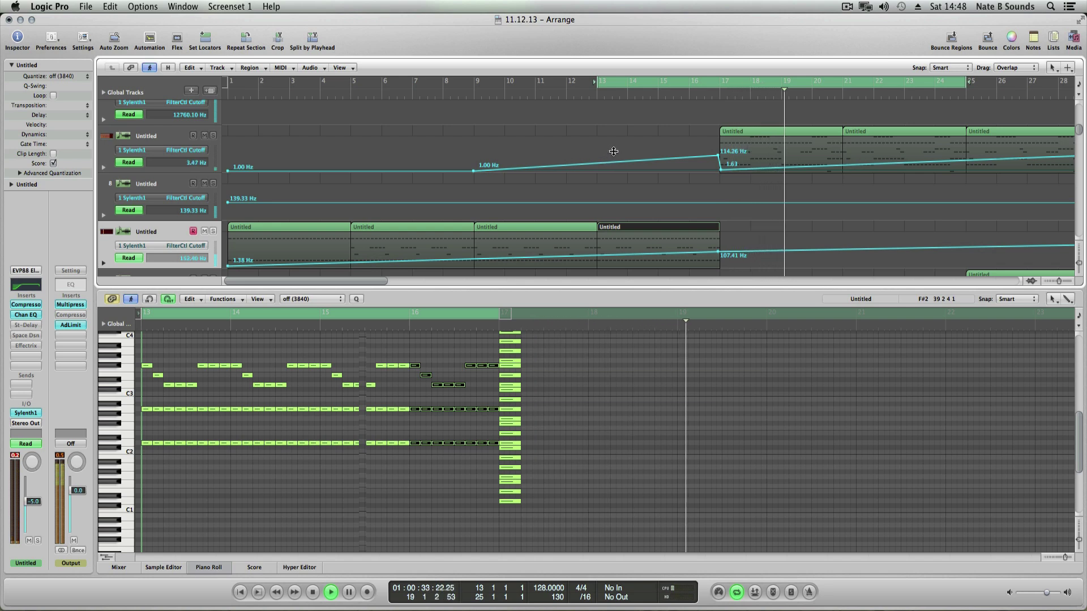
Step: Close the Piano Roll, stop playback and extend the end of the cycle range to bar 33
drag(369, 280, 452, 282)
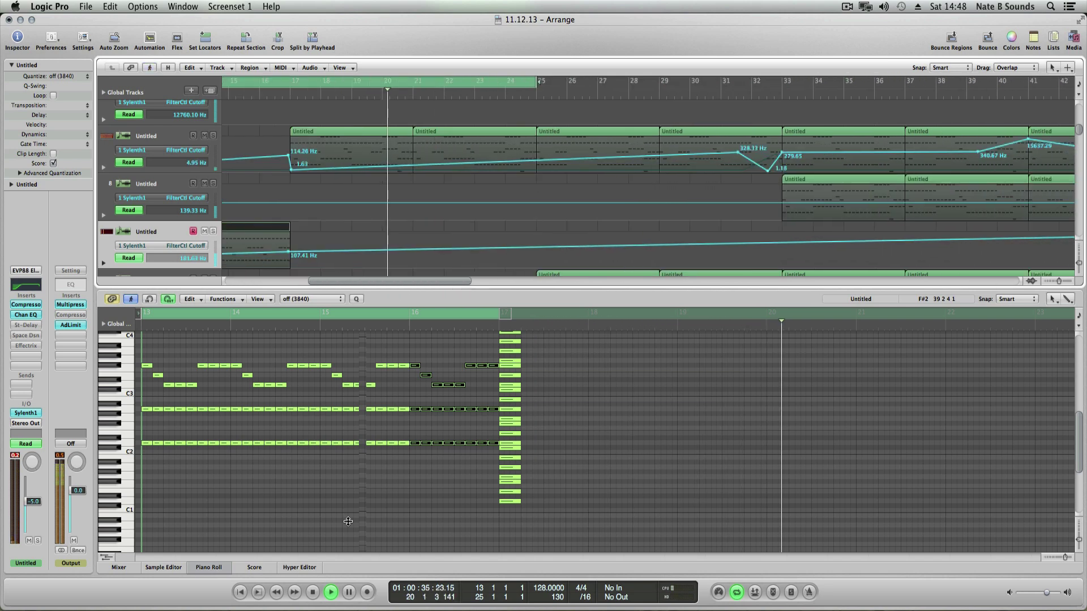
click(212, 570)
key(space)
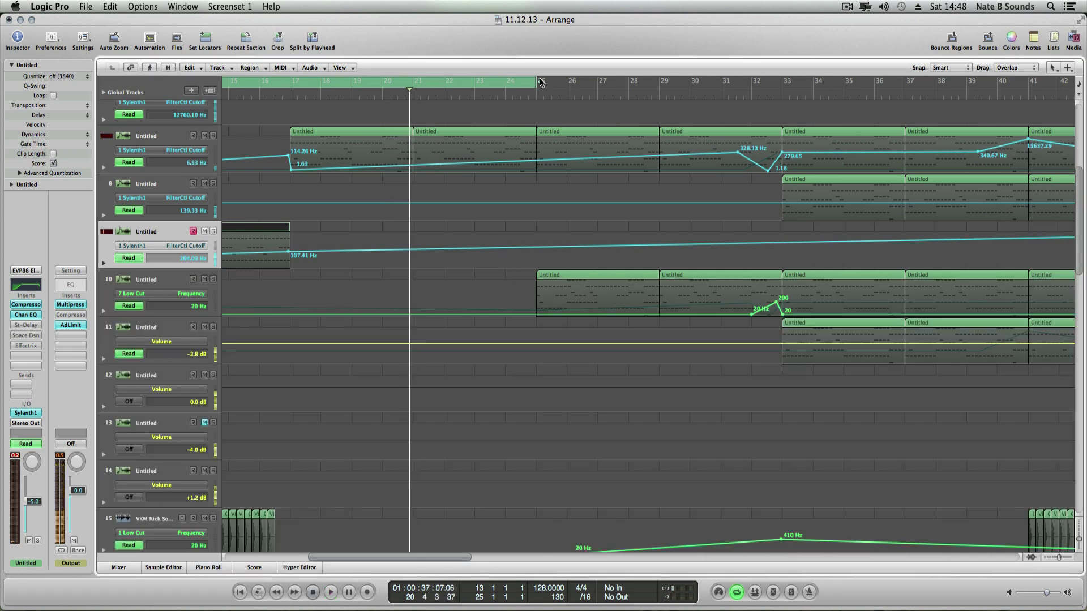
drag(538, 86, 781, 86)
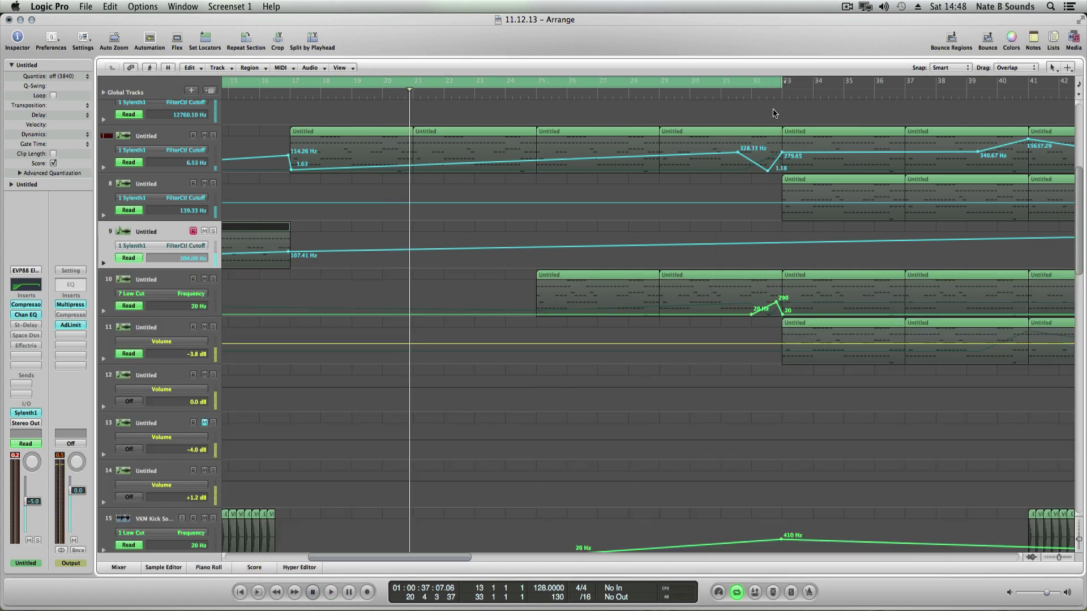
drag(446, 556, 405, 555)
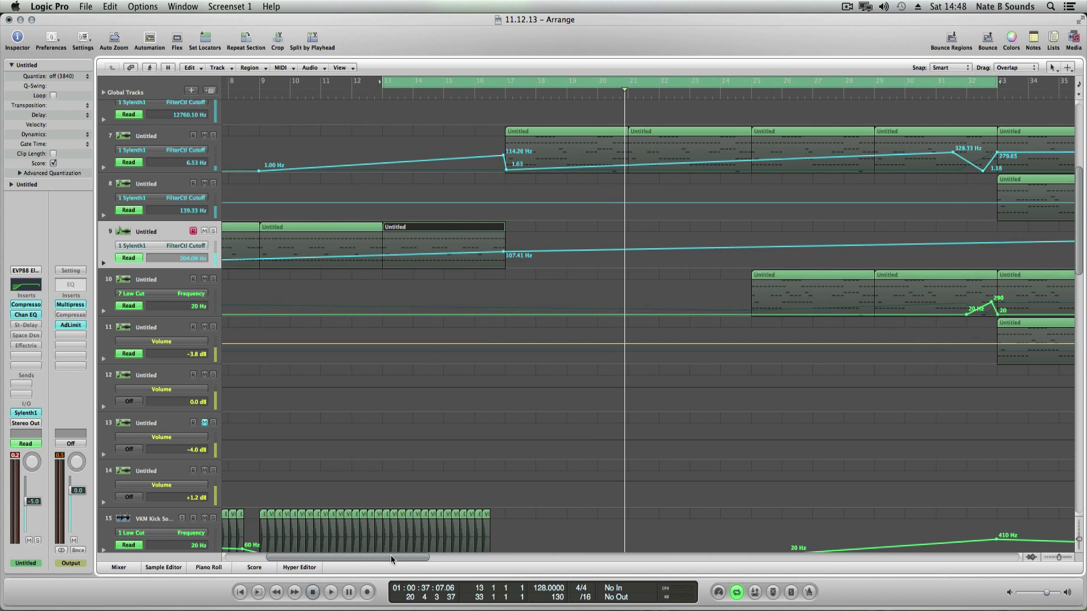
drag(391, 556, 284, 557)
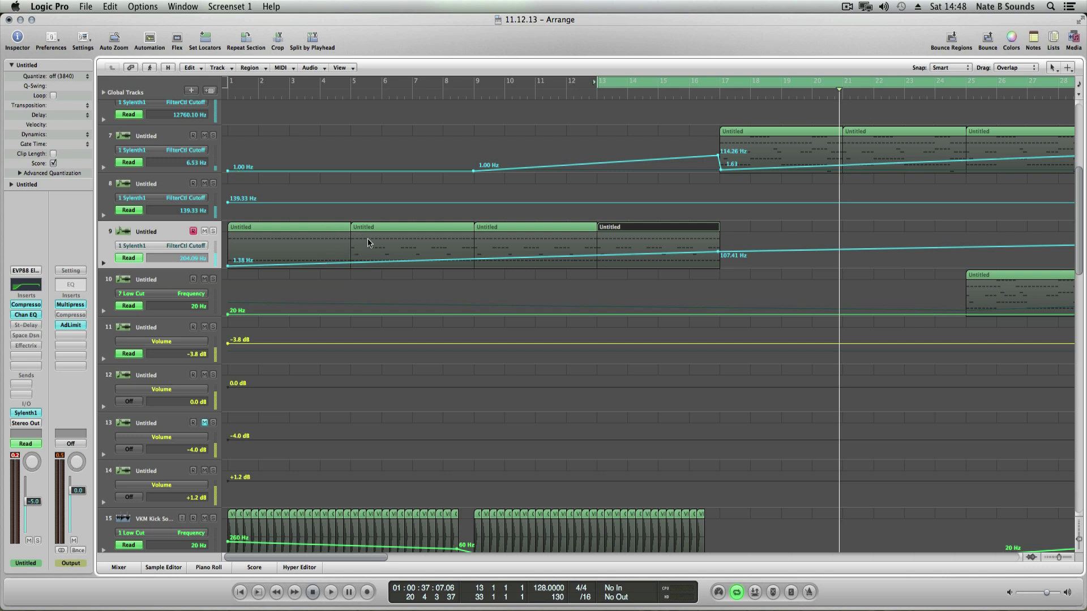
Step: Move the cycle range to bars 1 to 21 and play the arrangement from bar 1
click(226, 96)
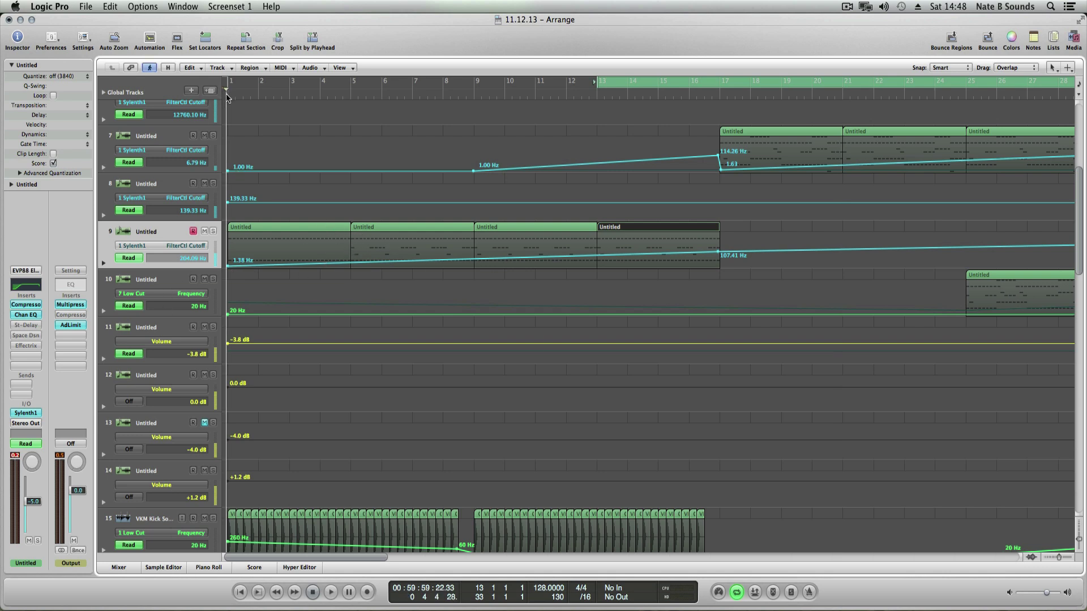
key(space)
key(space)
drag(388, 83, 229, 99)
click(229, 99)
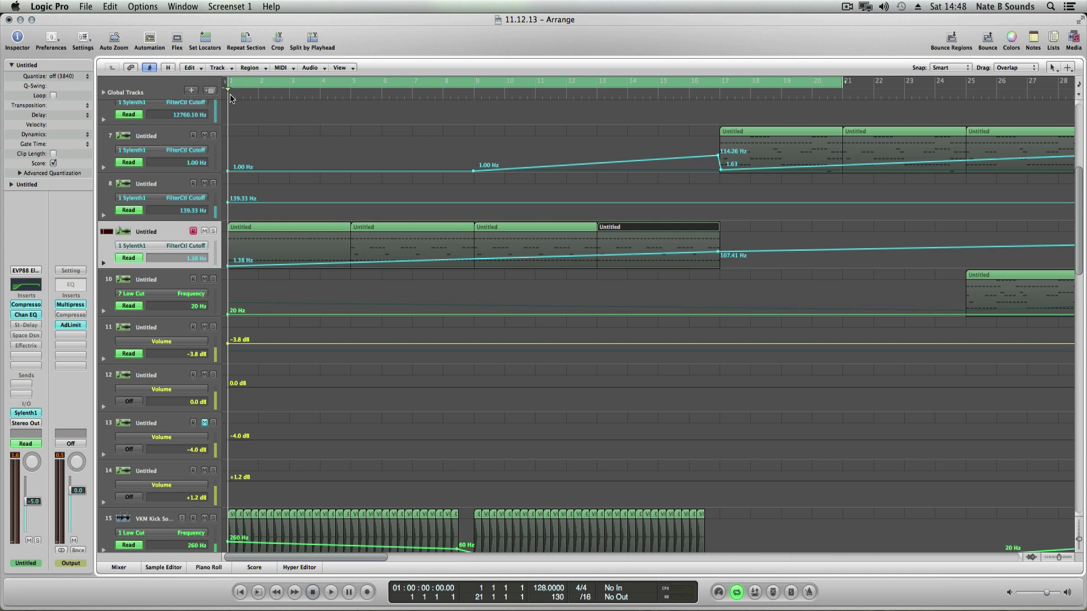
key(space)
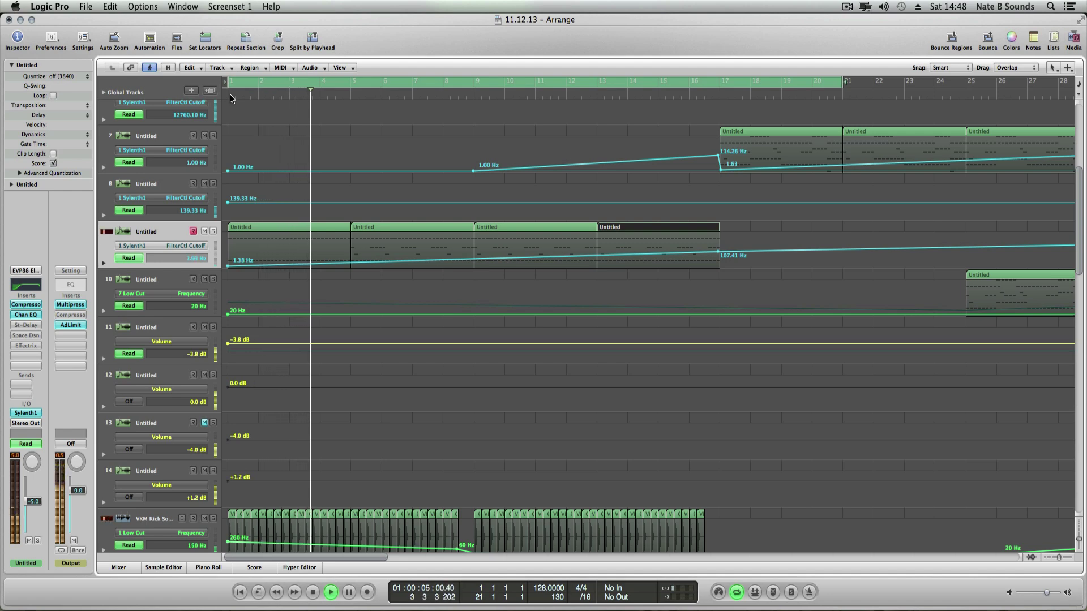
scroll(315, 315, down, 5)
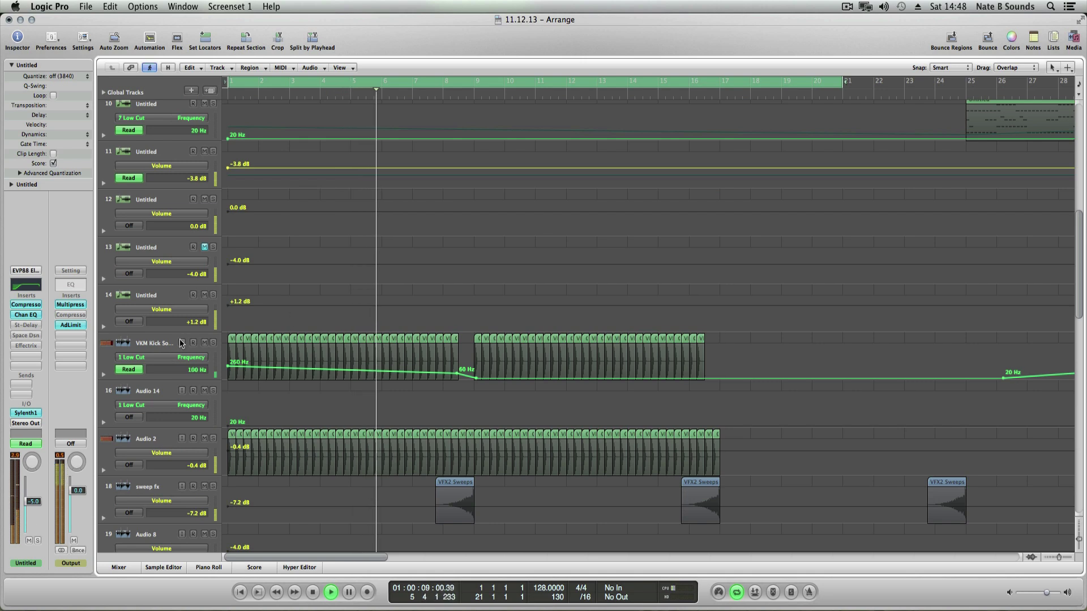
Step: Open the VKM Kick Soft 02 track's Low Cut plug-in and play the soloed kick from bar 1, following its frequency automation
click(157, 347)
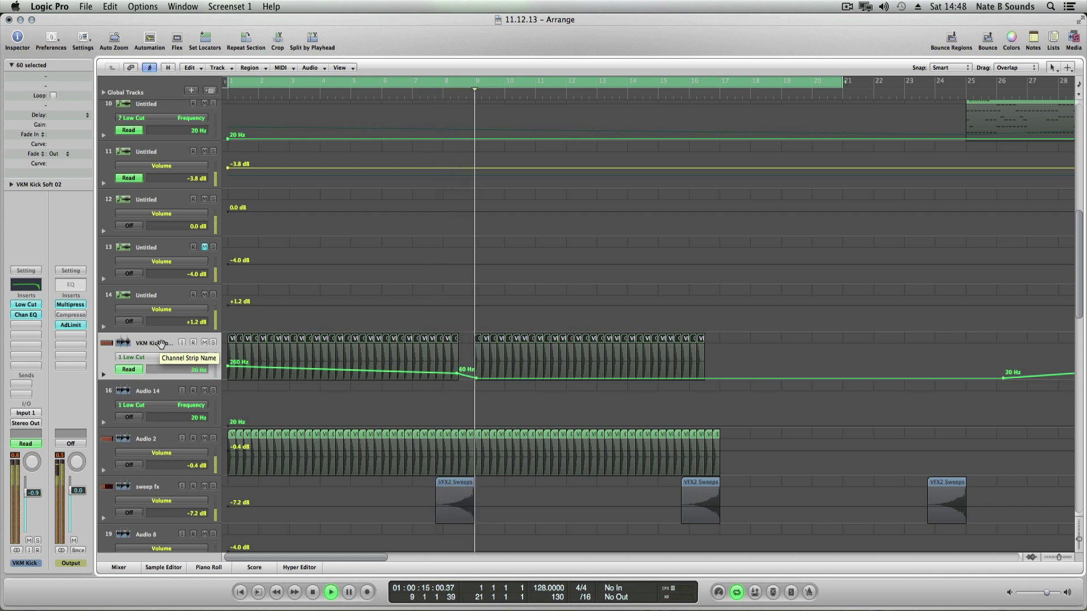
key(space)
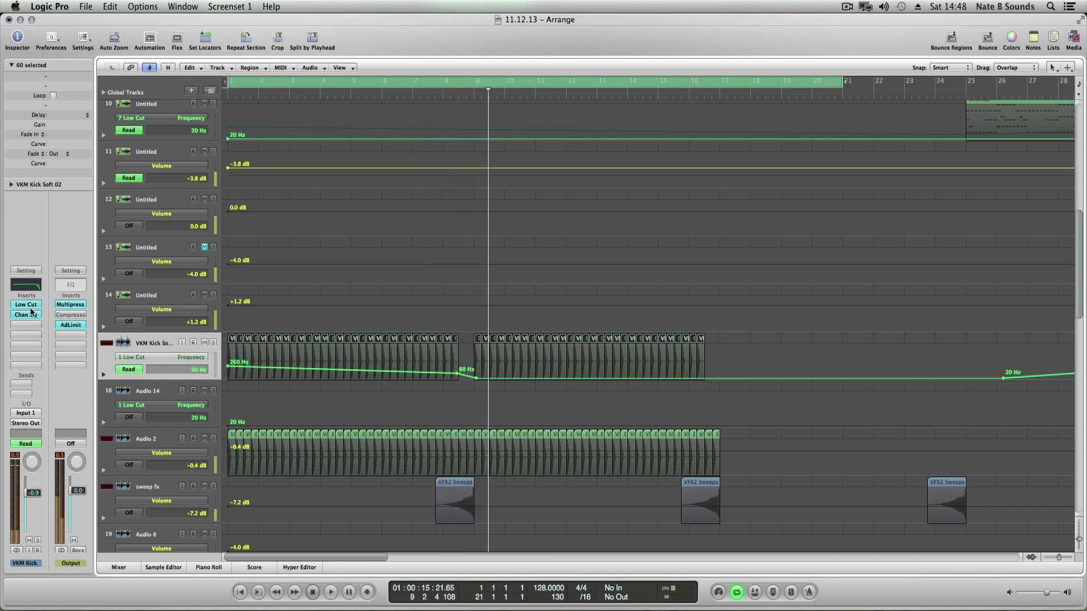
click(26, 305)
drag(118, 51, 789, 196)
click(213, 343)
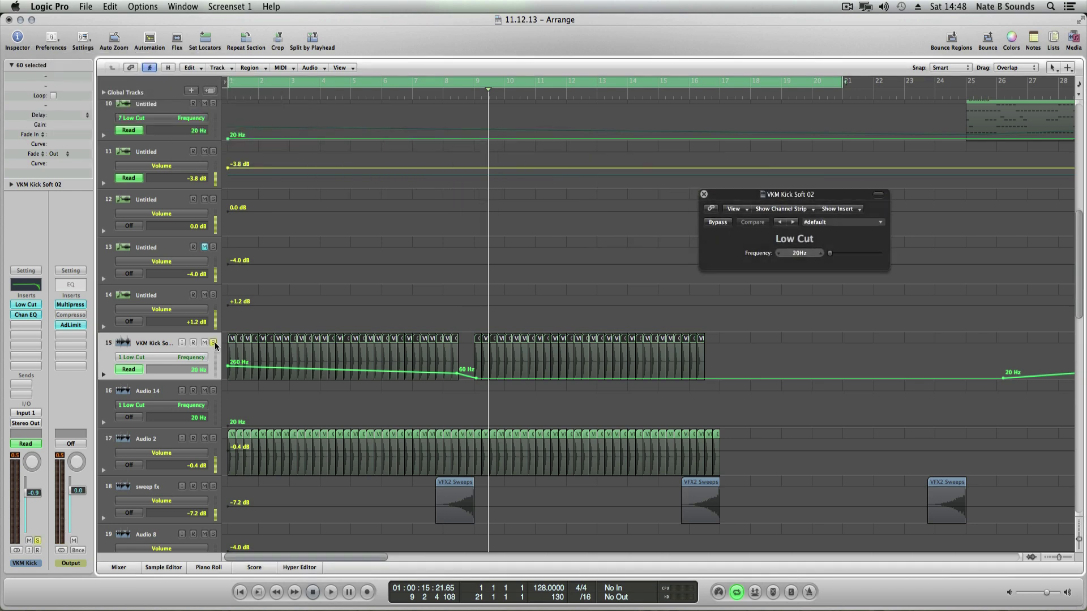
key(space)
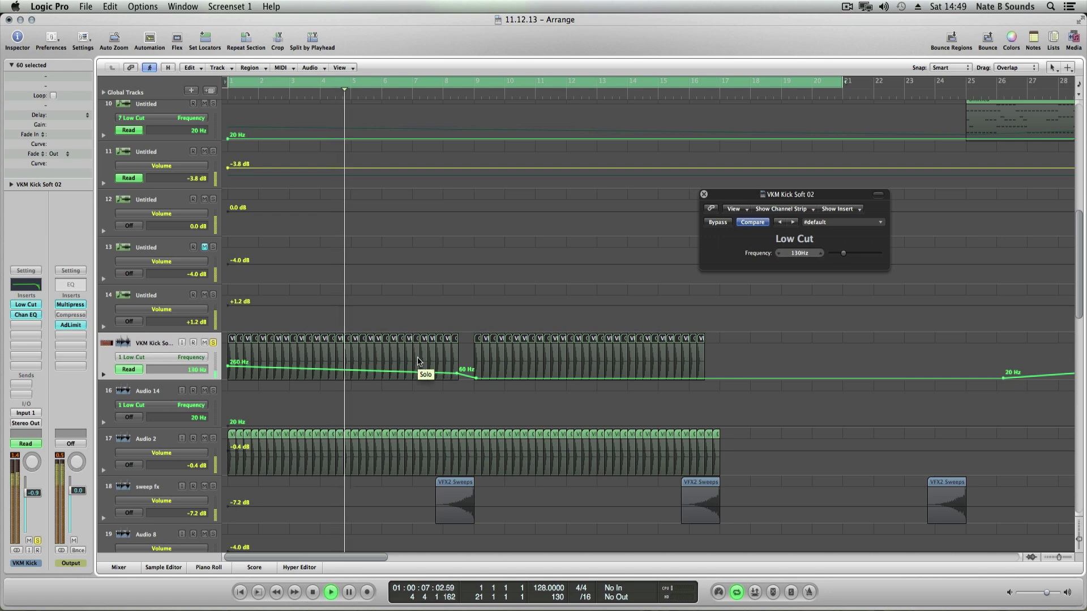
scroll(407, 369, up, 1)
scroll(412, 371, up, 4)
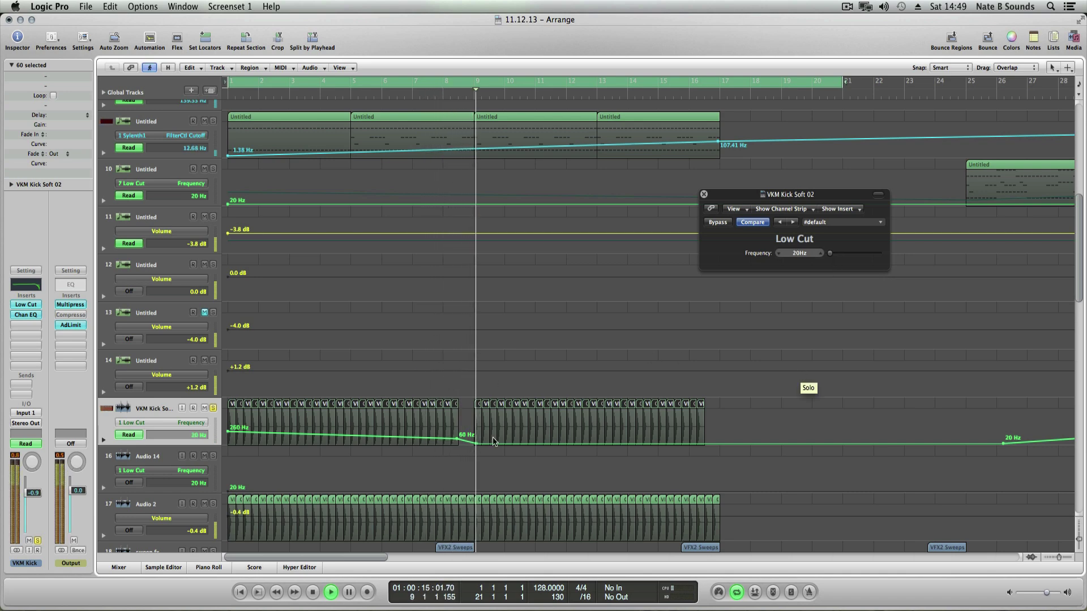
click(704, 195)
Step: Display track 7's Low Cut Frequency automation and set a cycle range over bars 29 to 33
scroll(646, 382, up, 5)
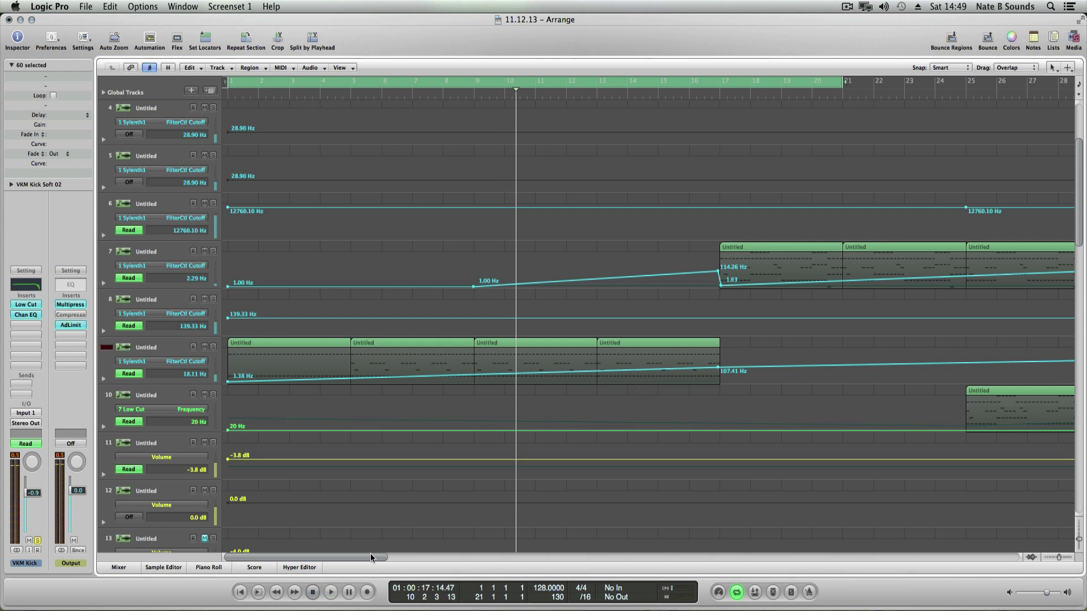
drag(373, 557, 447, 567)
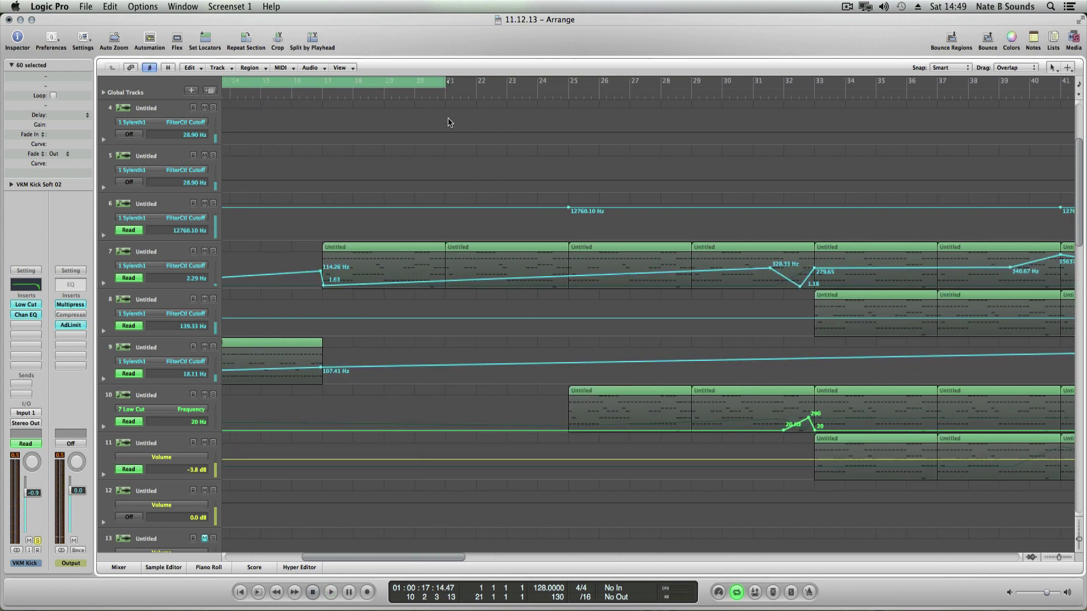
click(194, 265)
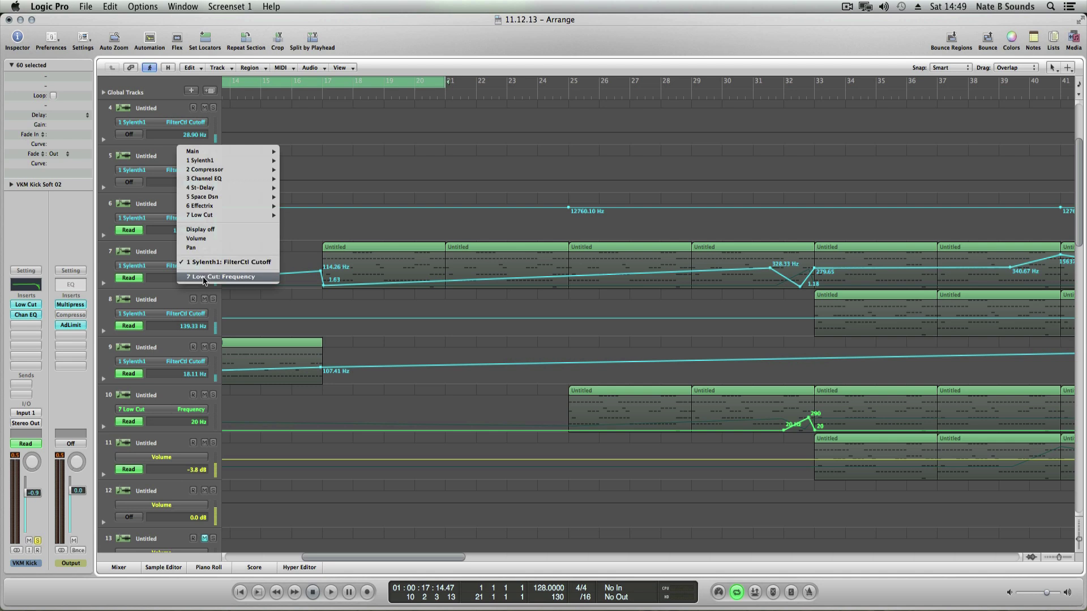
click(204, 280)
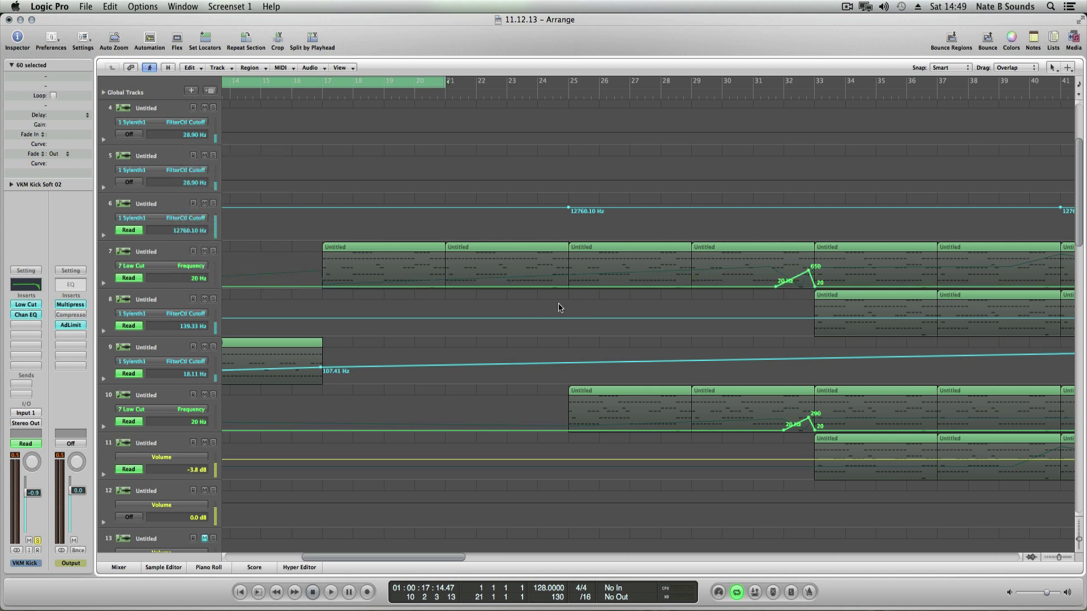
click(346, 87)
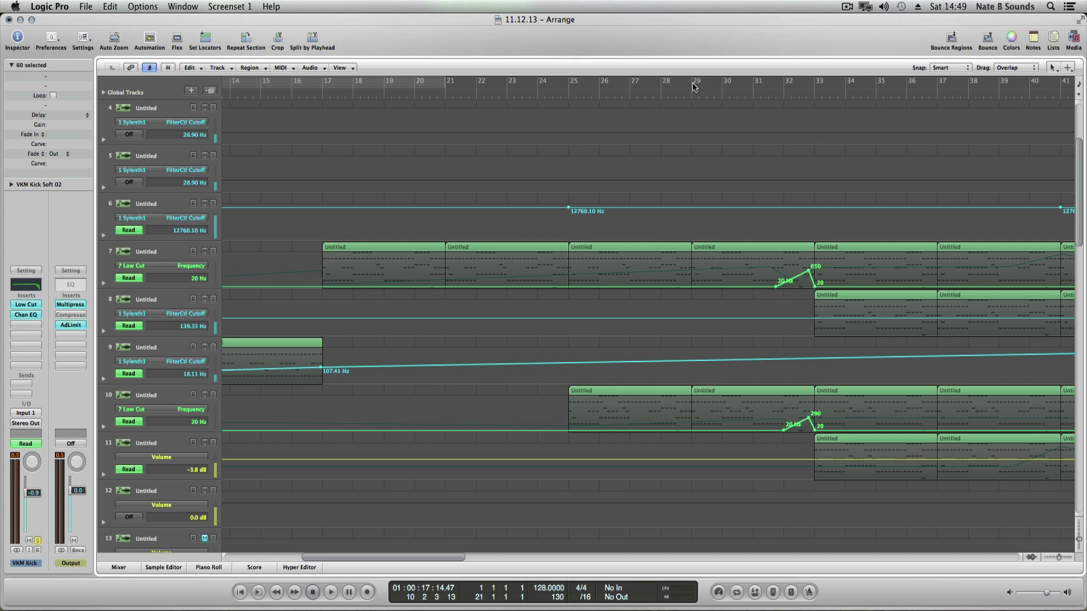
drag(695, 86, 814, 84)
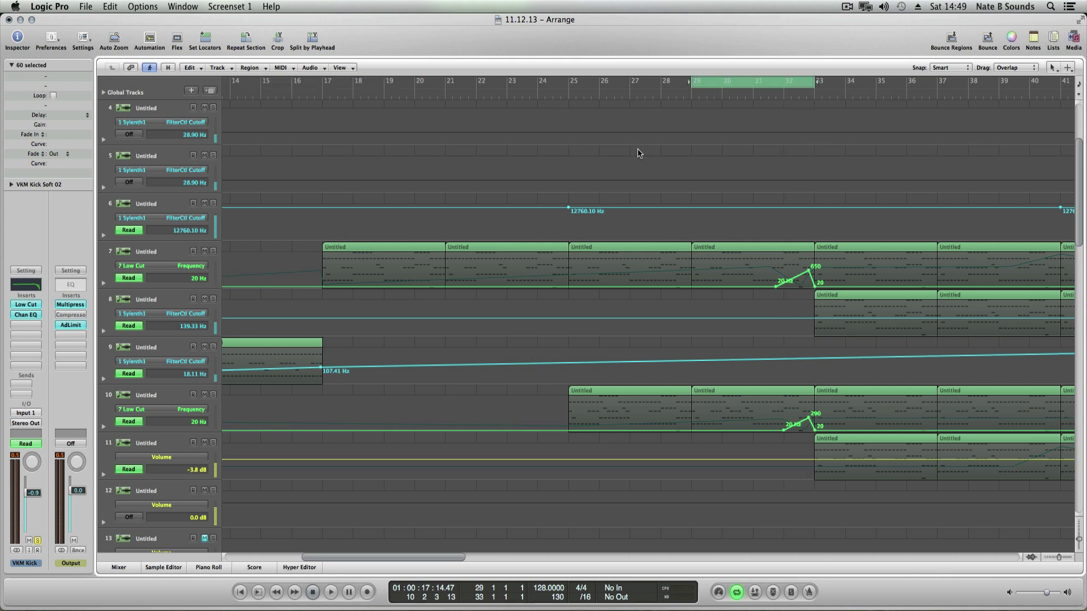
key(space)
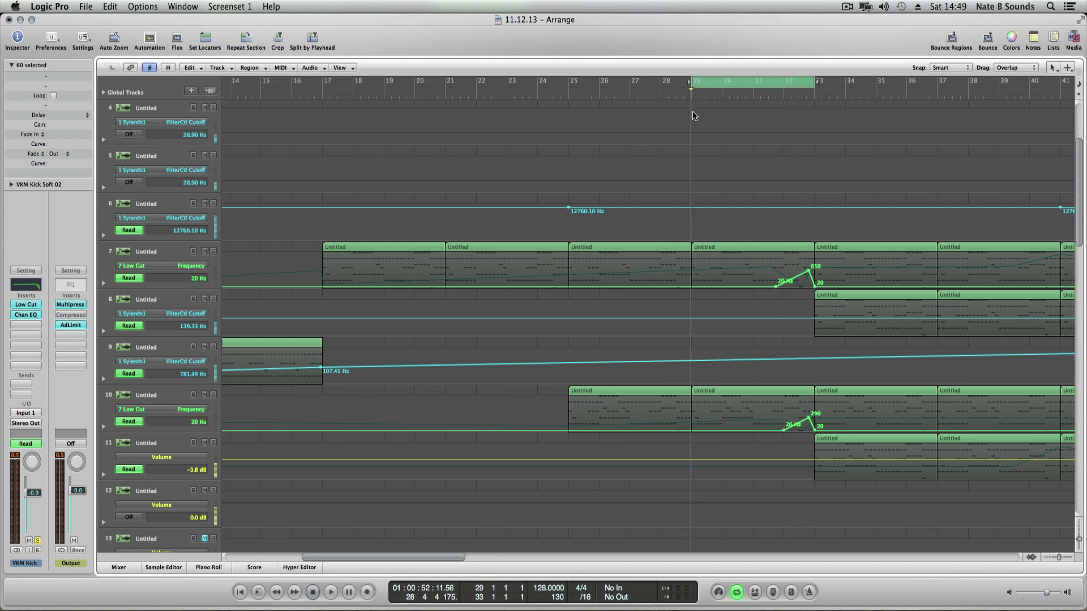
Step: Switch track 7 back to its Sylenth1 FilterCtl Cutoff curve and compare it with the kick track's Low Cut automation around bar 33
click(194, 266)
click(226, 249)
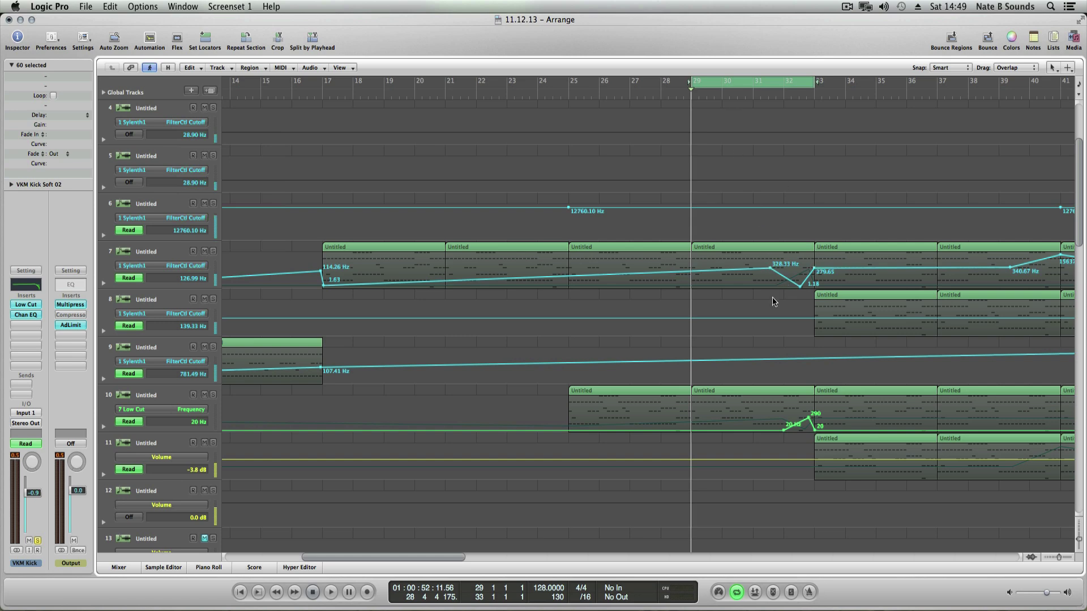
scroll(789, 305, down, 5)
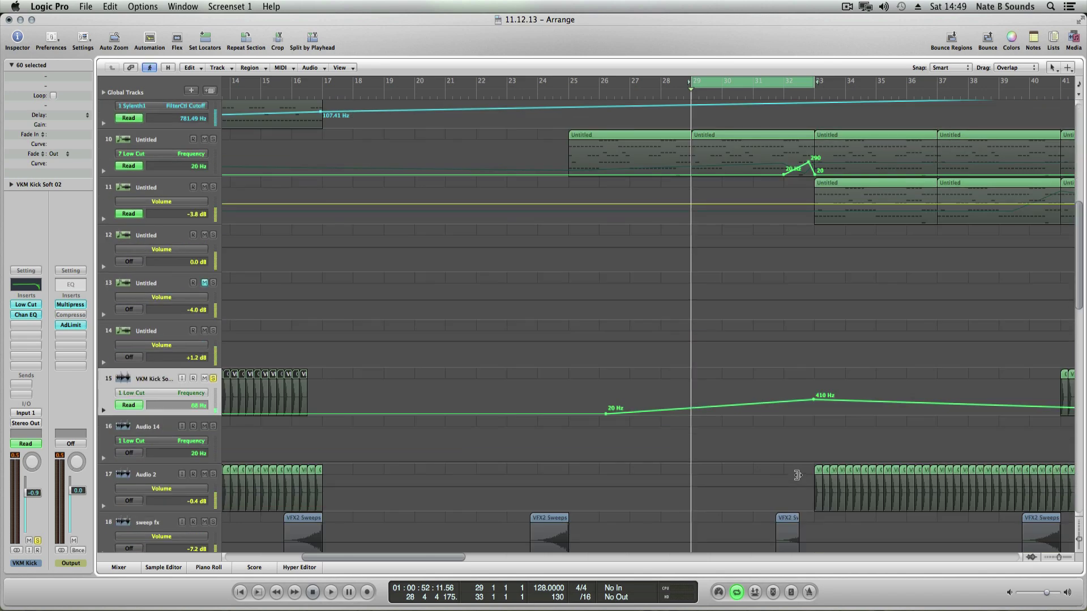
scroll(797, 476, down, 1)
scroll(808, 413, up, 4)
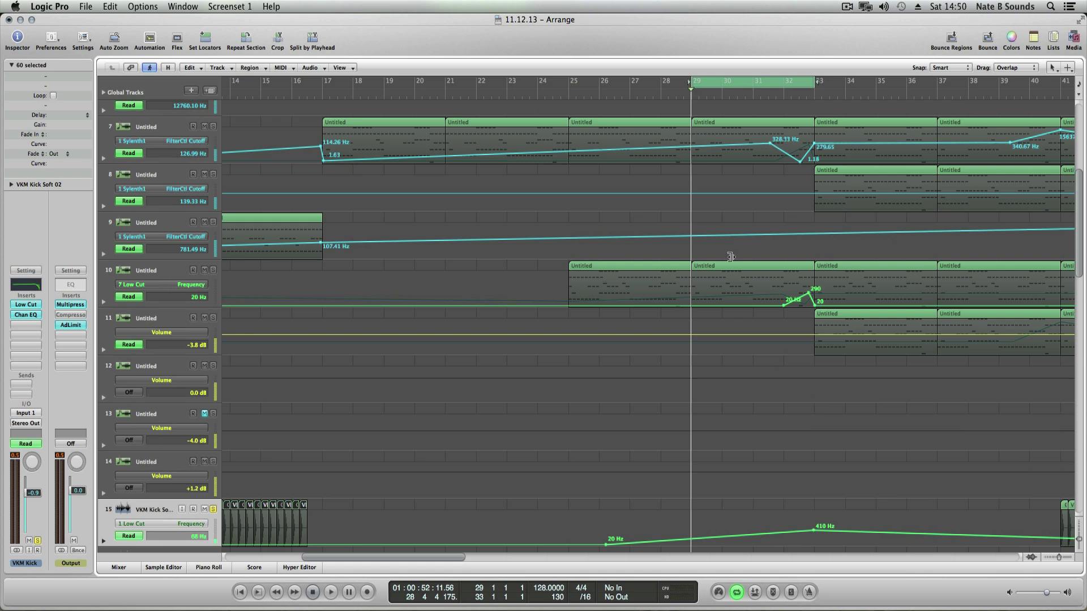
Step: Extend the cycle range to about halfway through bar 34, unsolo the kick track and play all tracks through the bar 33 transition
key(space)
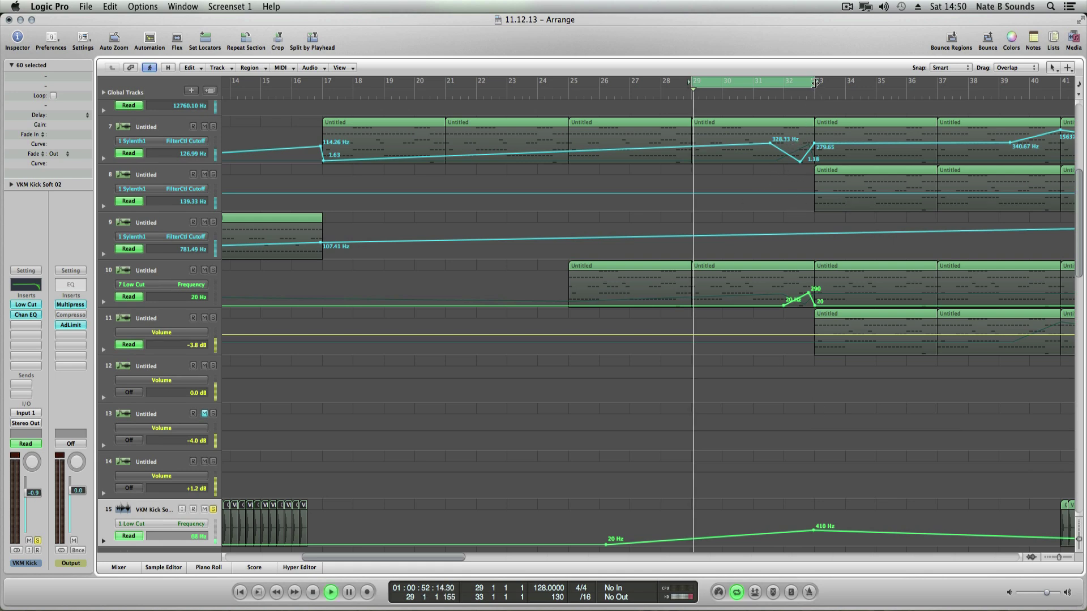
drag(815, 83, 856, 84)
key(space)
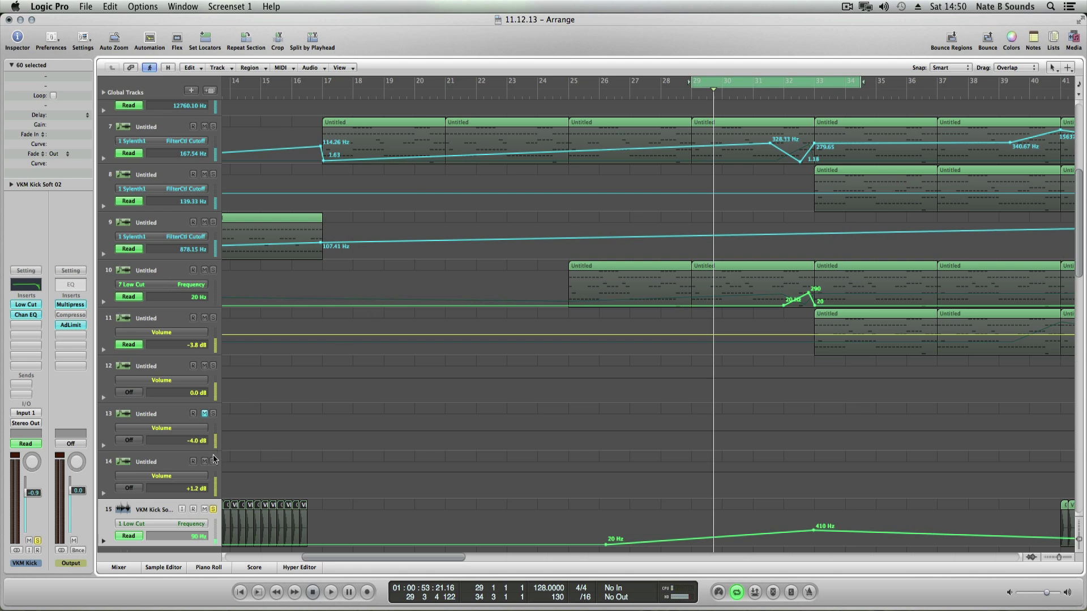
key(space)
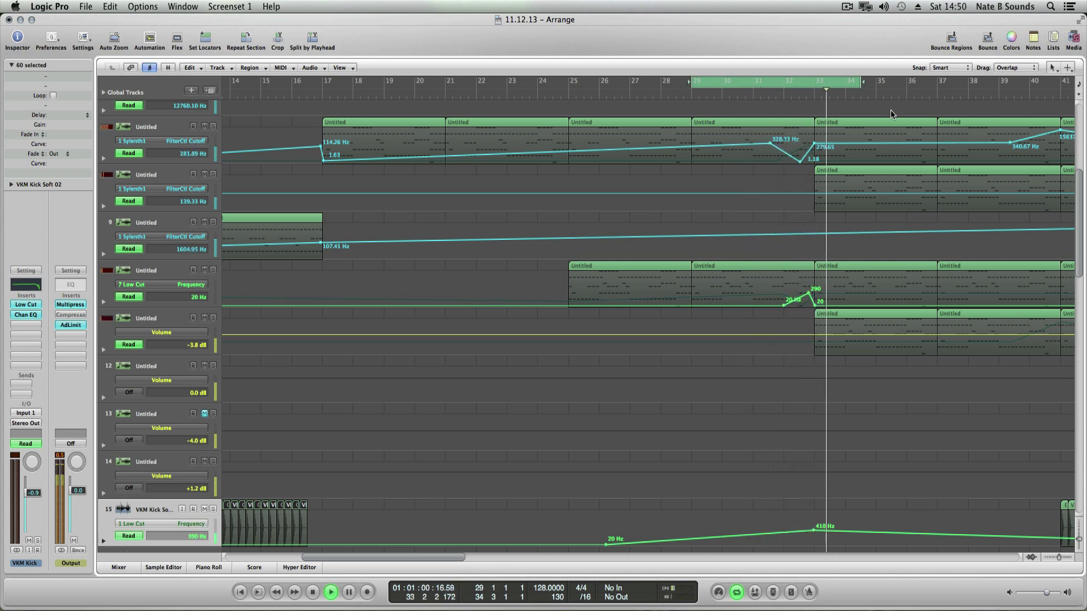
key(space)
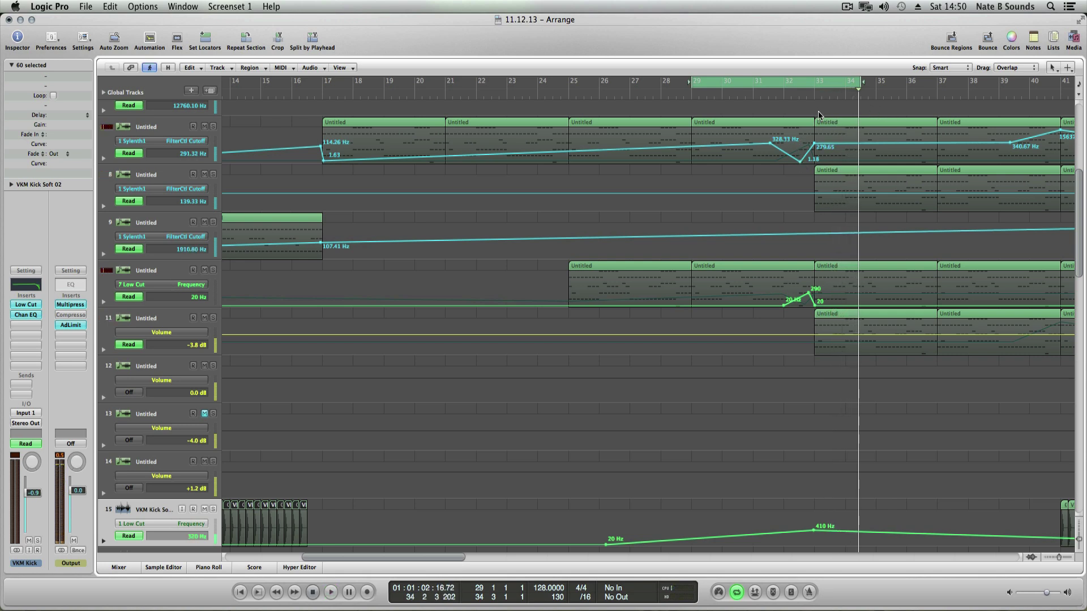
Step: Display track 7's Low Cut Frequency curve in place of the filter cutoff curve
click(174, 142)
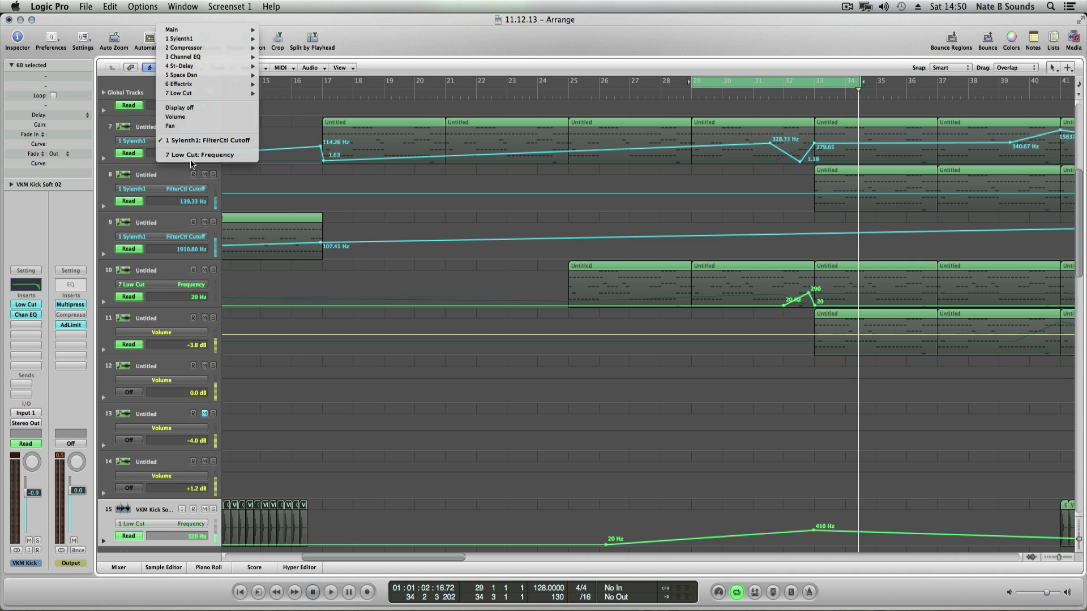
click(193, 163)
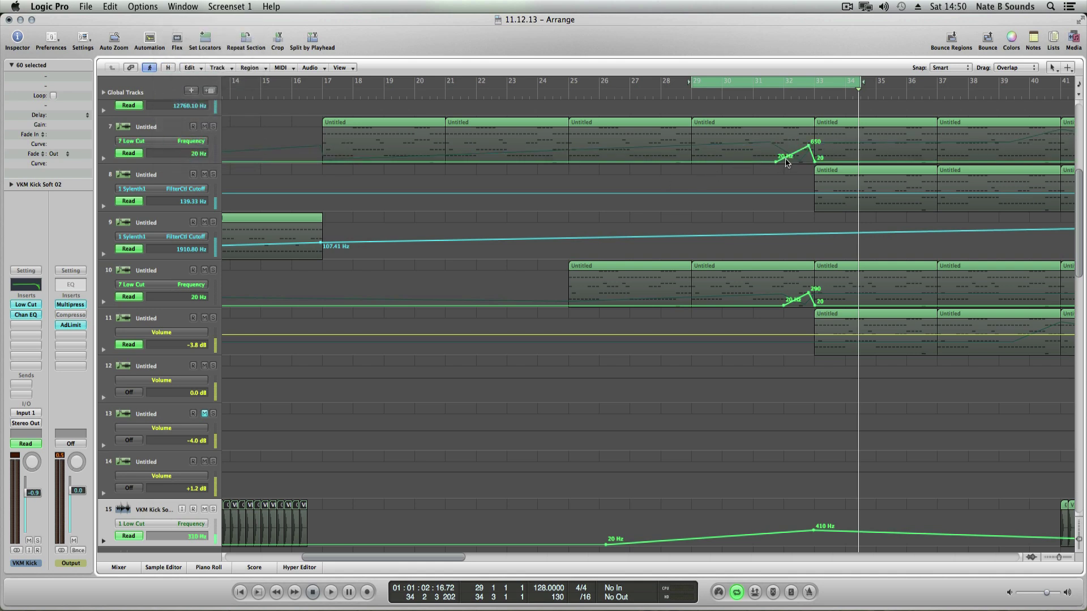
Step: Play track 7 soloed through its Low Cut Frequency rise just before bar 33
click(763, 93)
key(space)
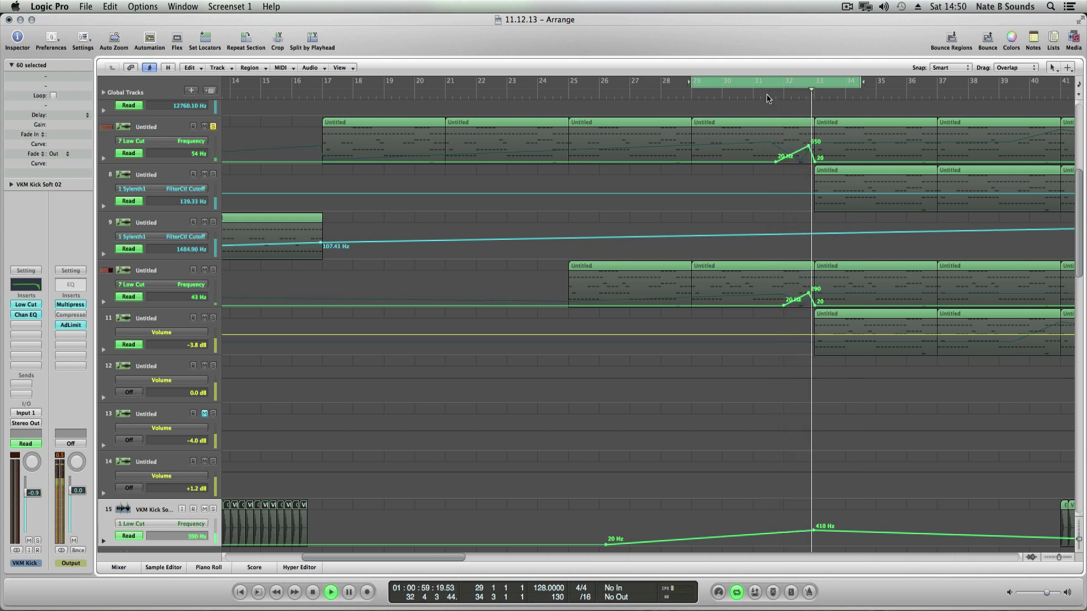
key(space)
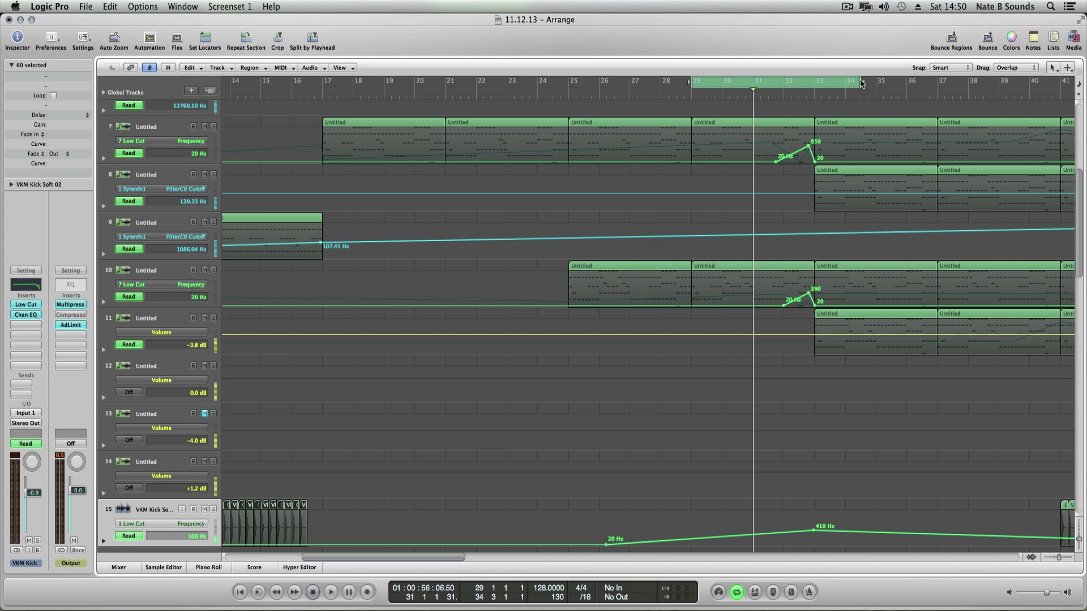
Step: Set the cycle range to bars 30 to 37 and solo track 8 while playing through the bar 33 transition
drag(866, 85, 937, 86)
key(space)
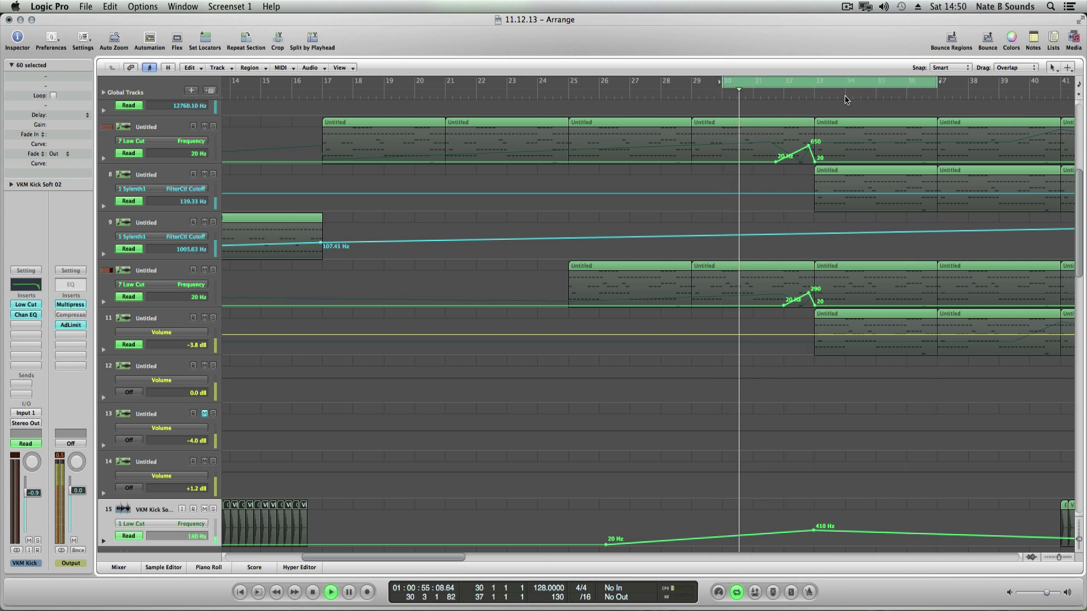
click(140, 184)
scroll(634, 213, up, 3)
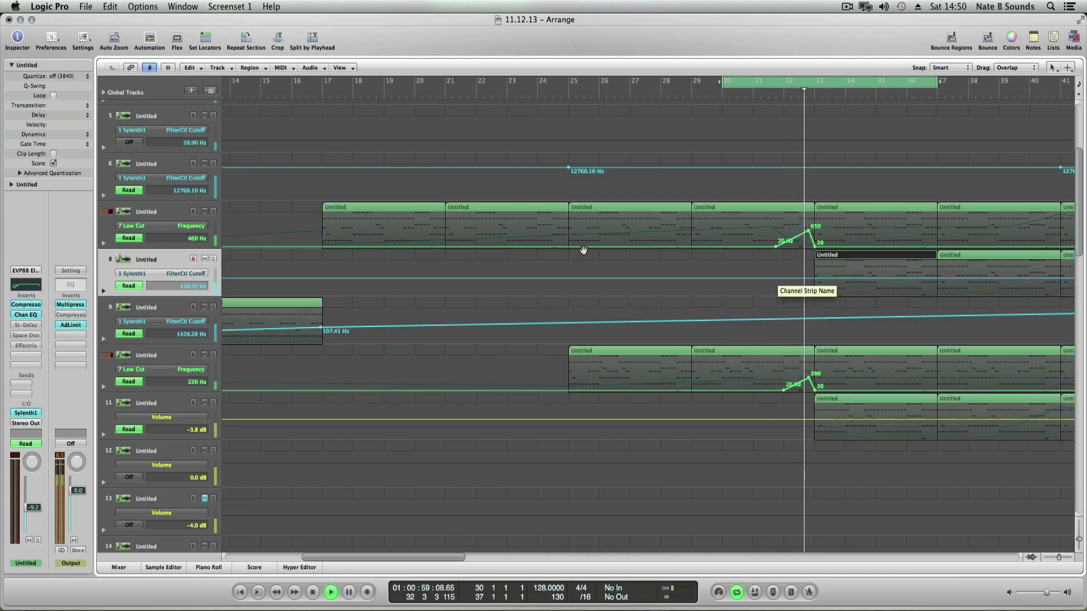
click(214, 260)
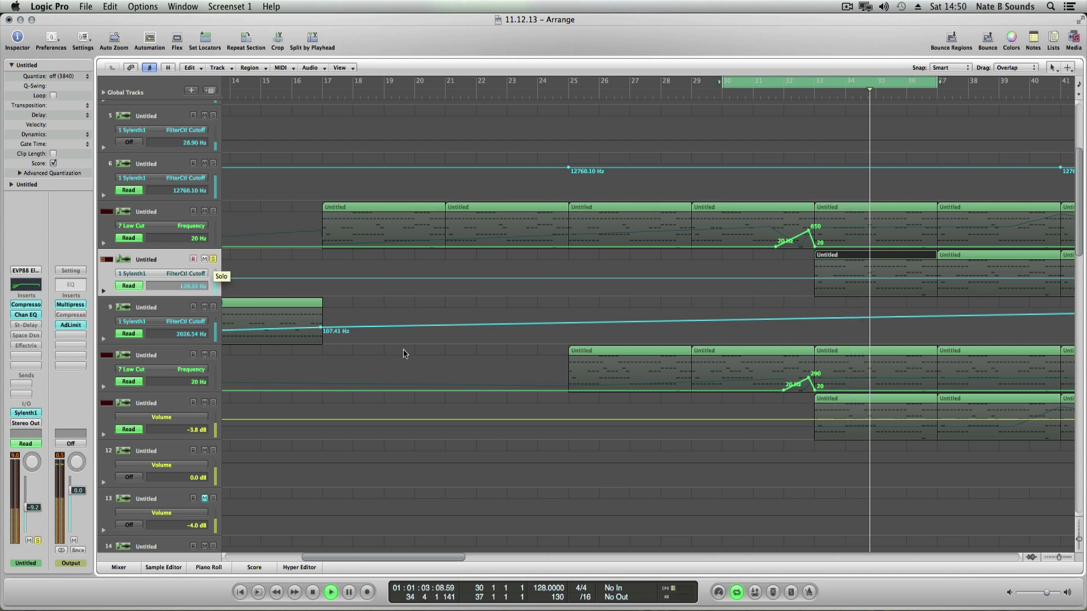
Step: Stop playback, place the playhead at bar 33 and extend the cycle range to bar 49
drag(405, 556, 453, 556)
key(space)
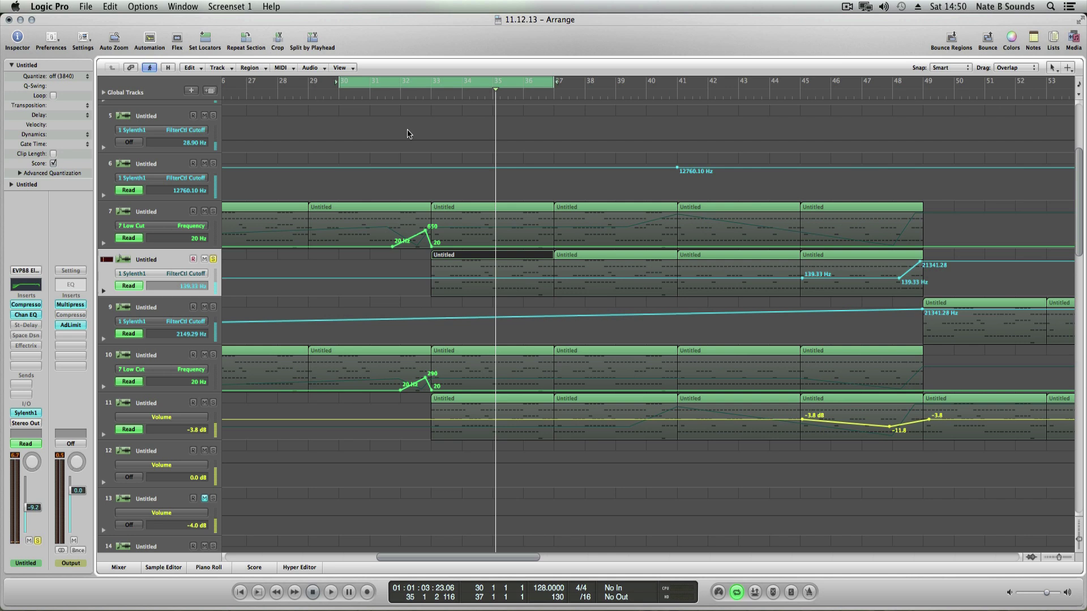
click(427, 96)
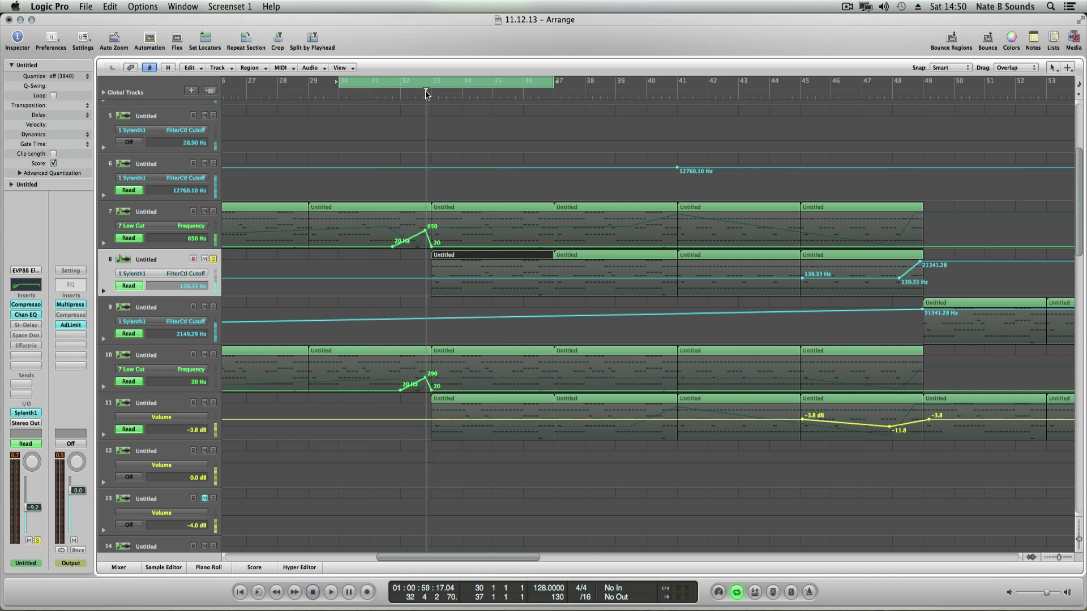
drag(425, 91, 432, 93)
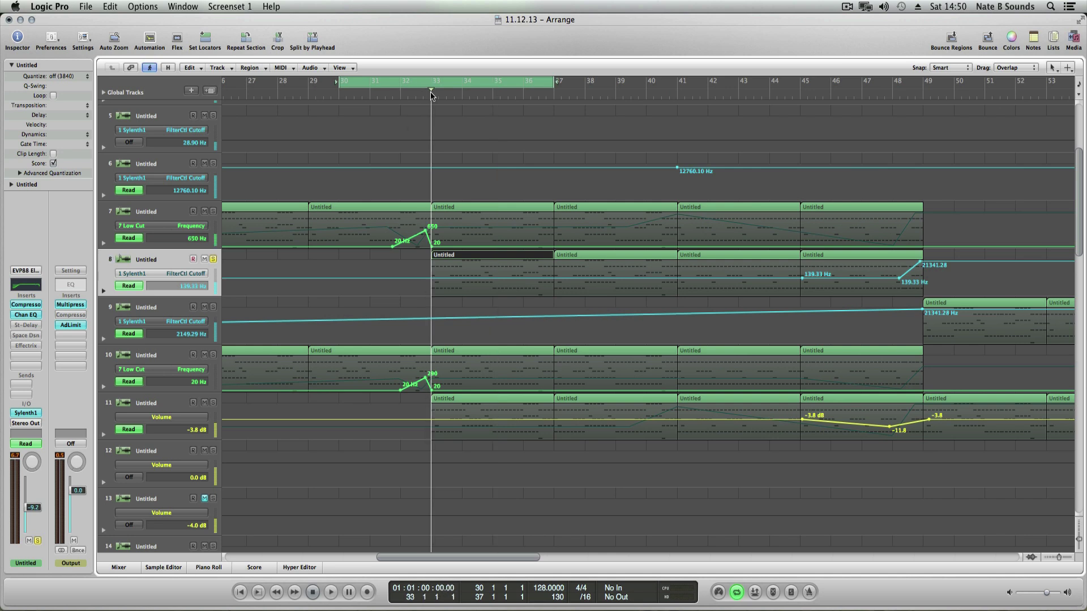
scroll(481, 305, down, 5)
scroll(491, 369, up, 4)
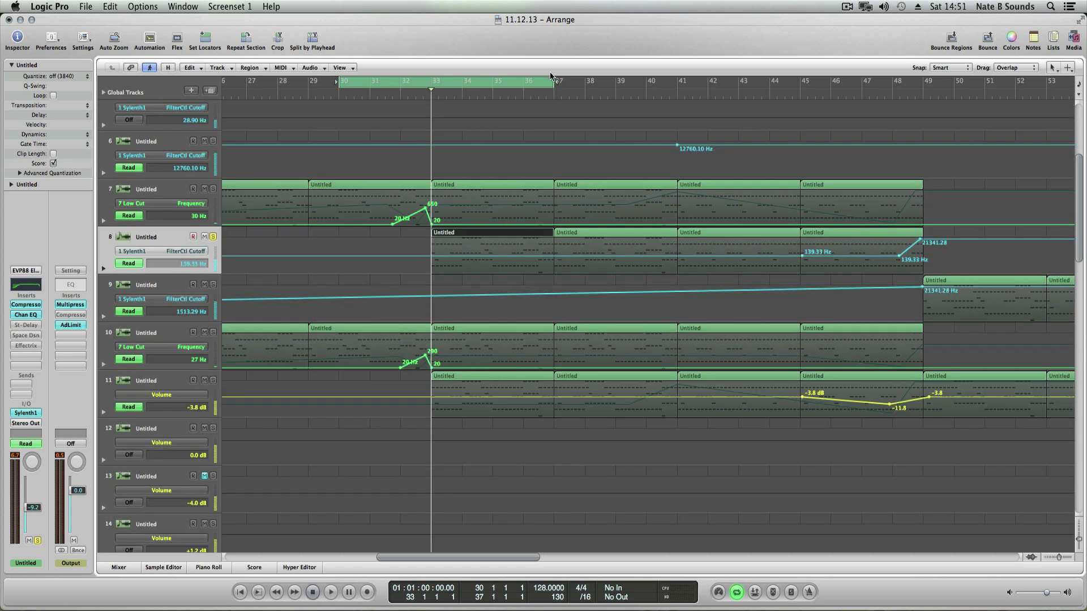
drag(550, 76, 924, 82)
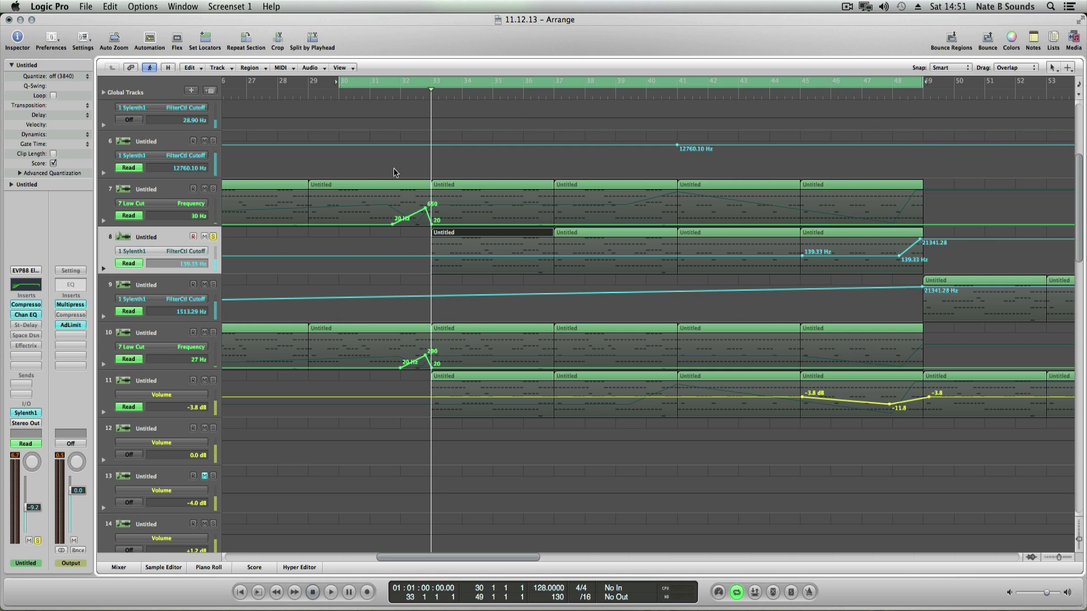
Step: Play from bar 33 to about bar 37 with track 8 soloed
key(space)
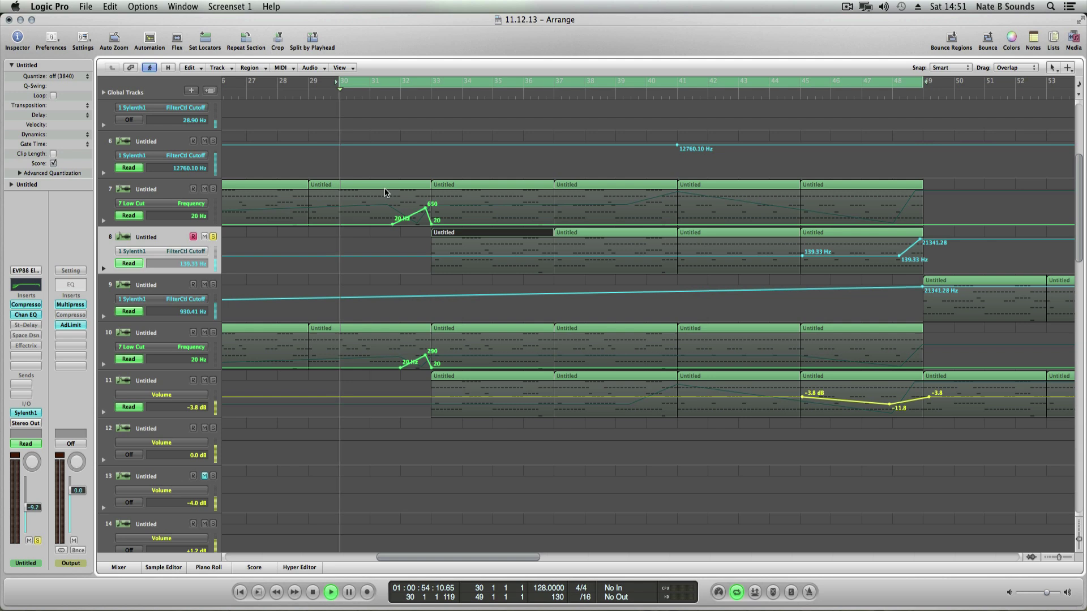
click(431, 90)
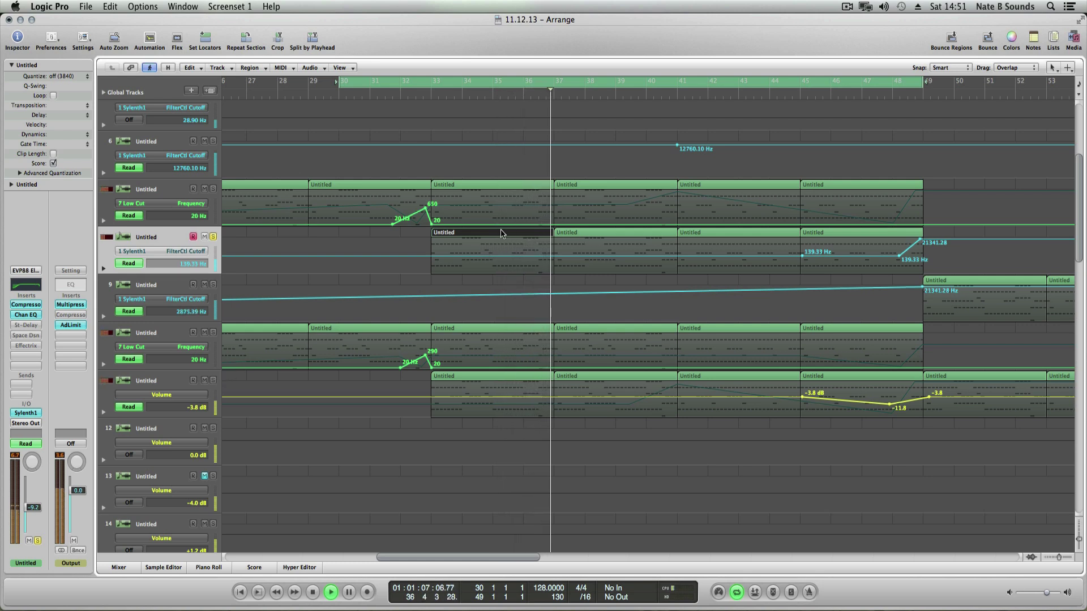
key(space)
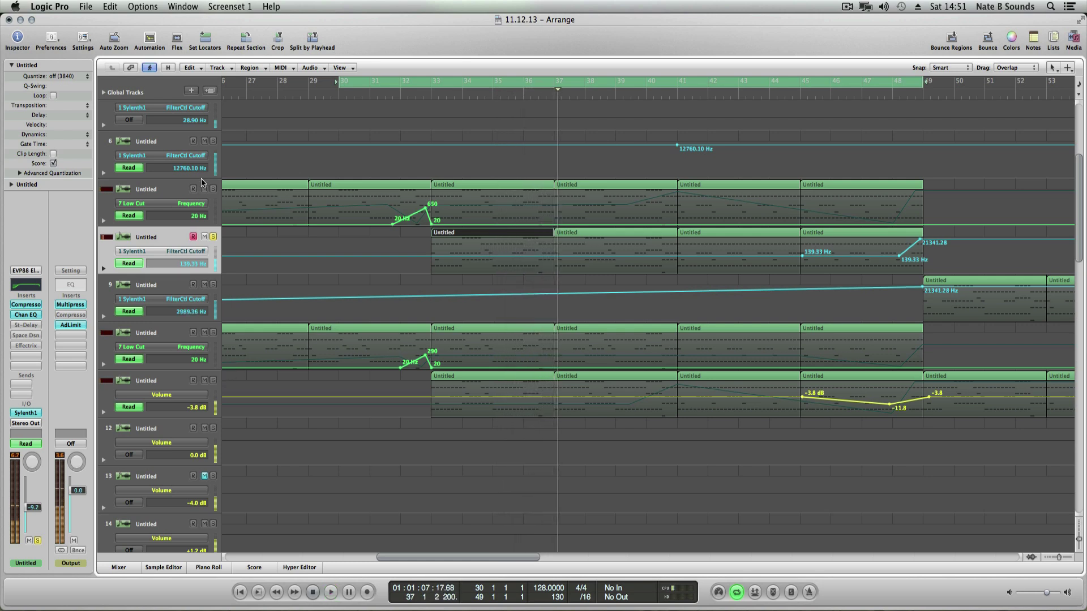
Step: Open track 8's bar 33 region in the Piano Roll and compare its notes with those of the bar 37 region
click(593, 240)
click(508, 239)
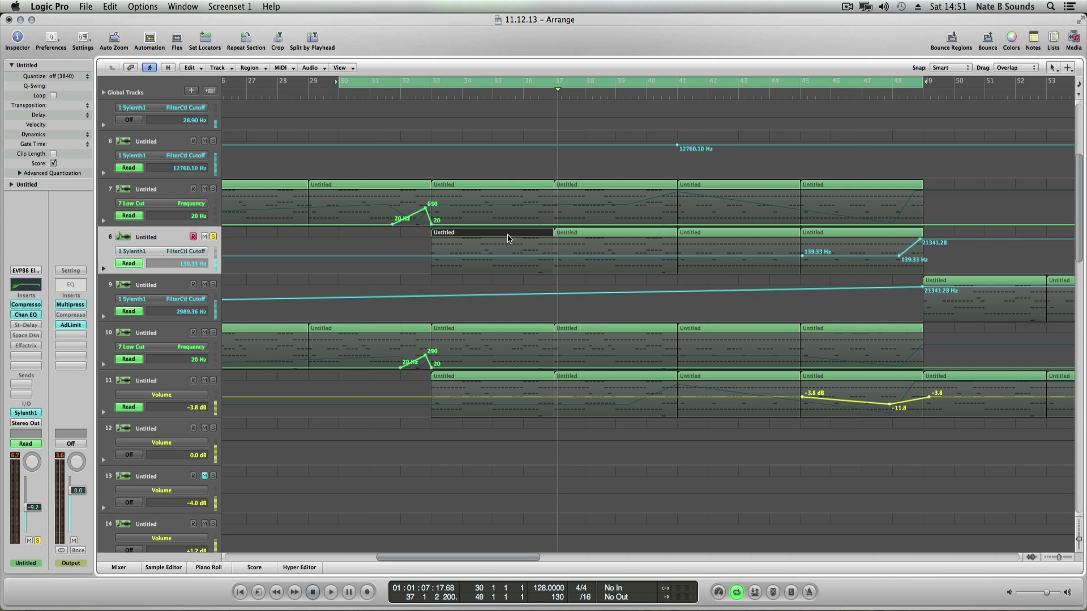
click(593, 235)
double_click(541, 233)
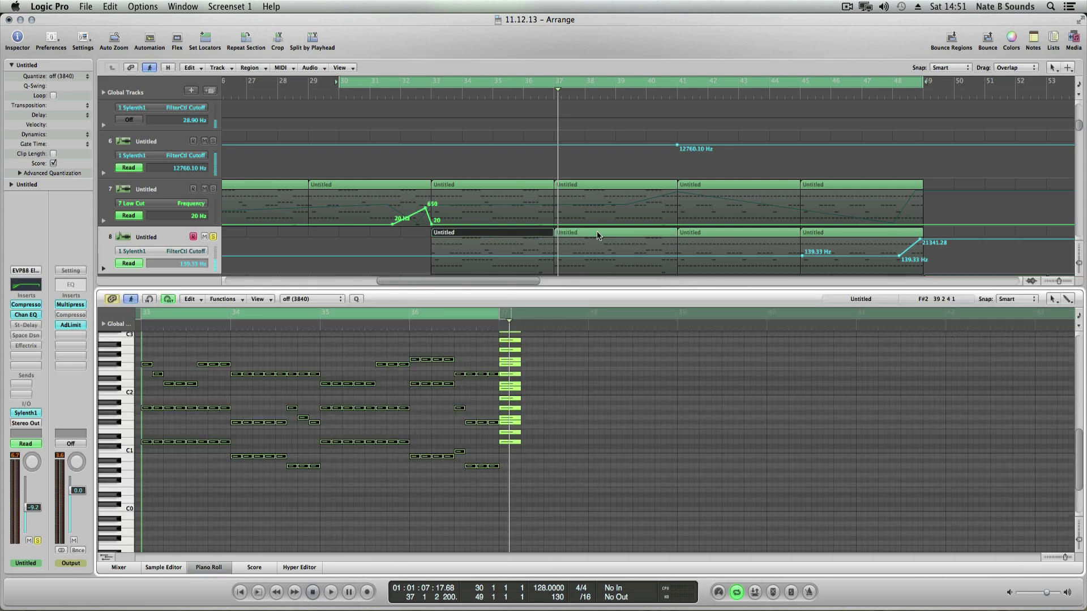
click(581, 232)
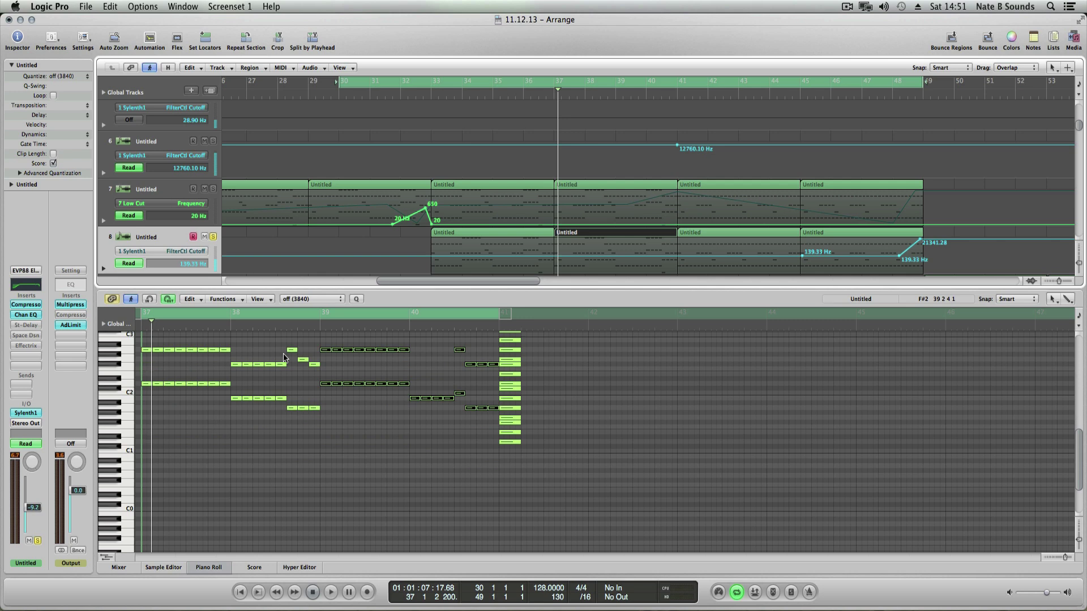
scroll(467, 317, up, 3)
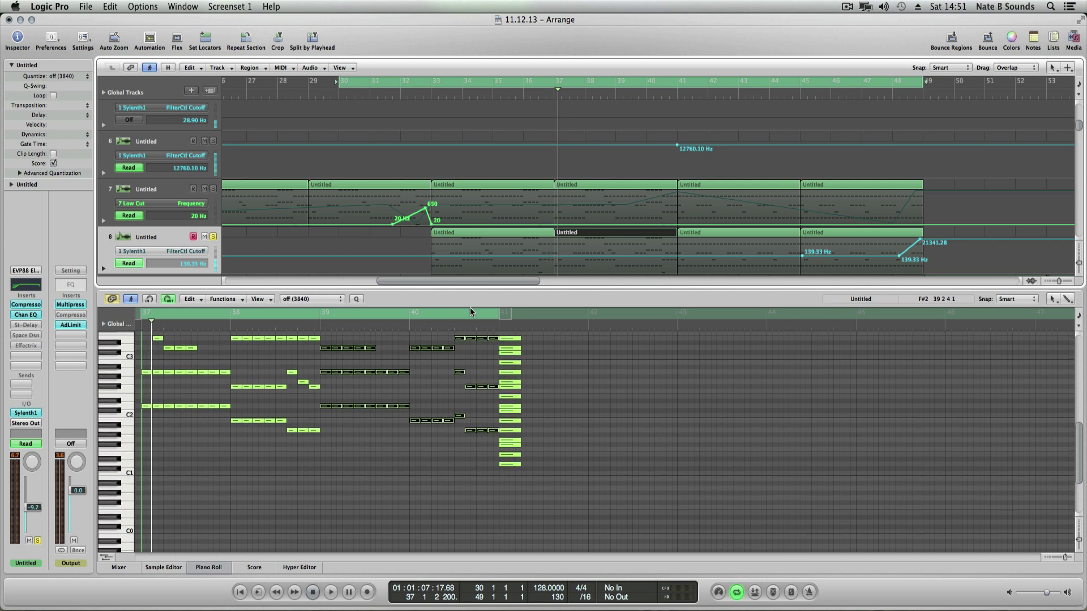
Step: Play tracks 7 and 8 soloed from bar 33 to about bar 41 to hear how they layer
click(427, 98)
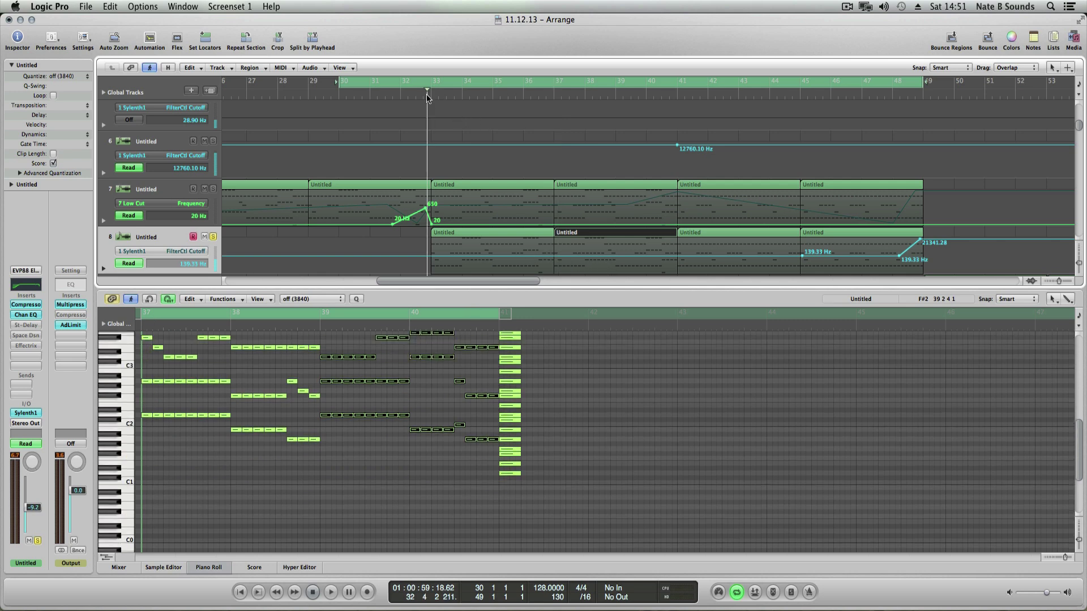
drag(428, 96, 429, 94)
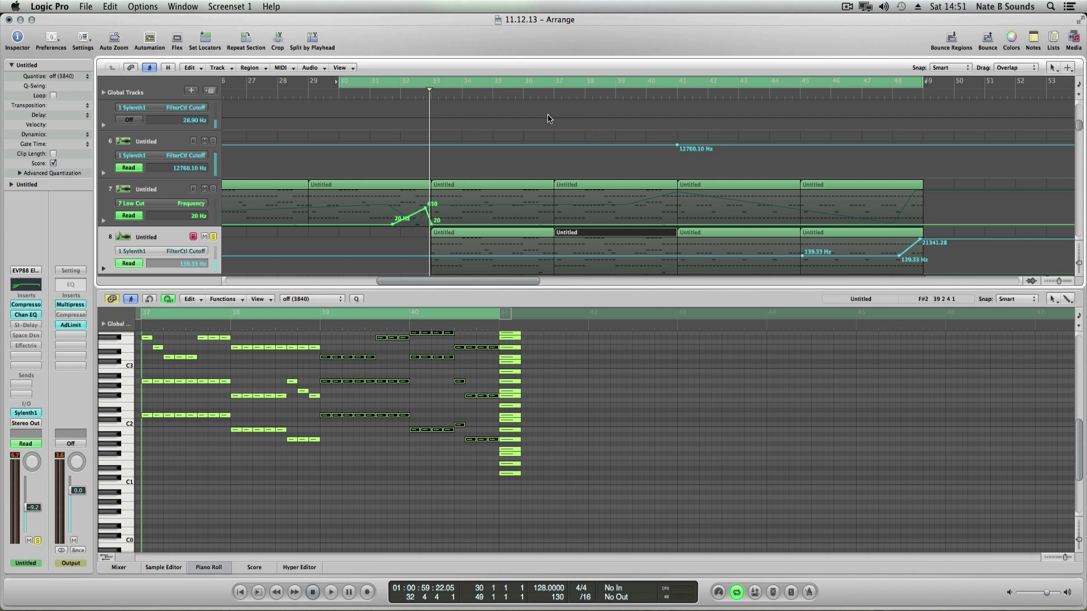
key(space)
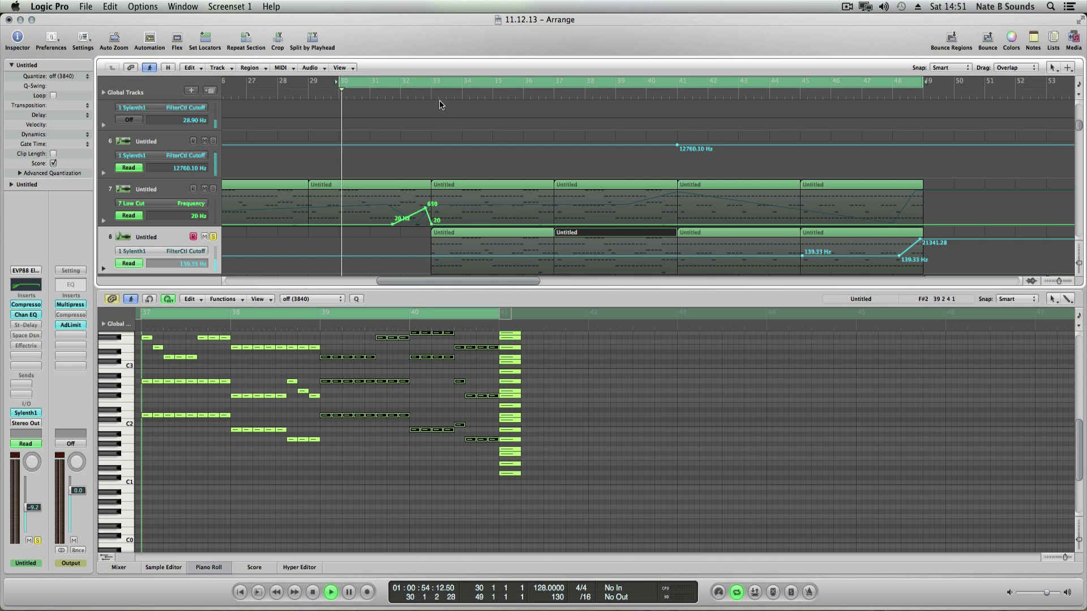
click(433, 99)
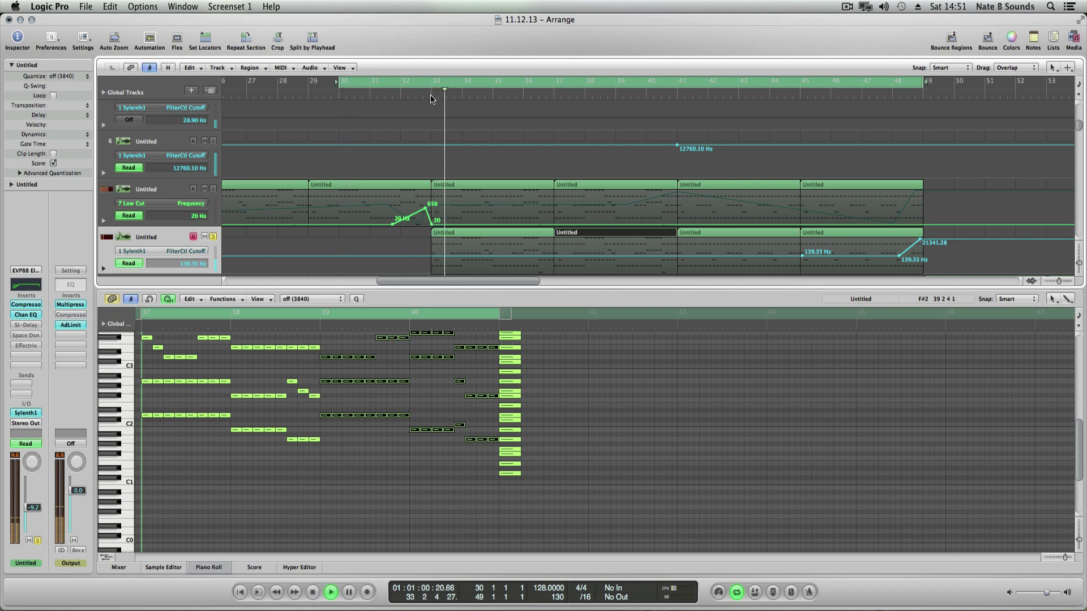
click(214, 189)
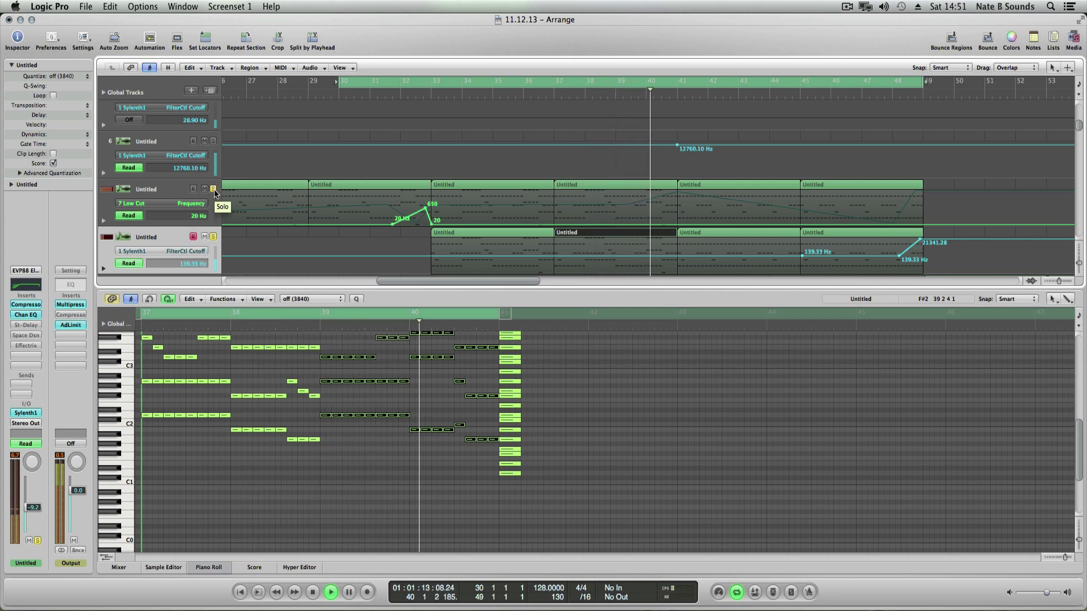
key(space)
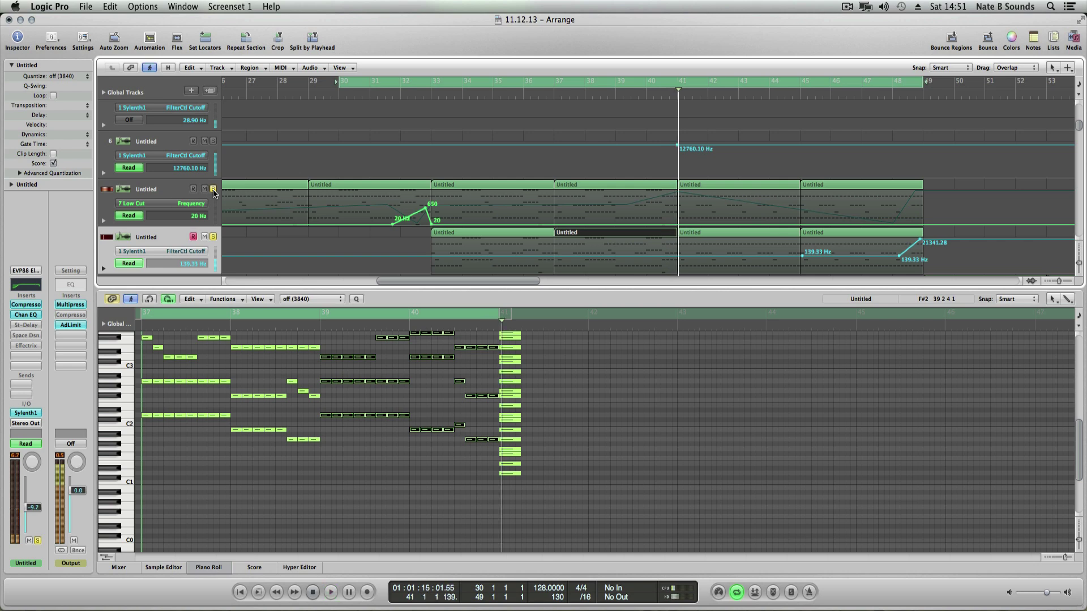
Step: Remove the solos from tracks 7 and 8, solo track 10 and play from just before bar 33
scroll(351, 204, down, 2)
scroll(284, 147, up, 1)
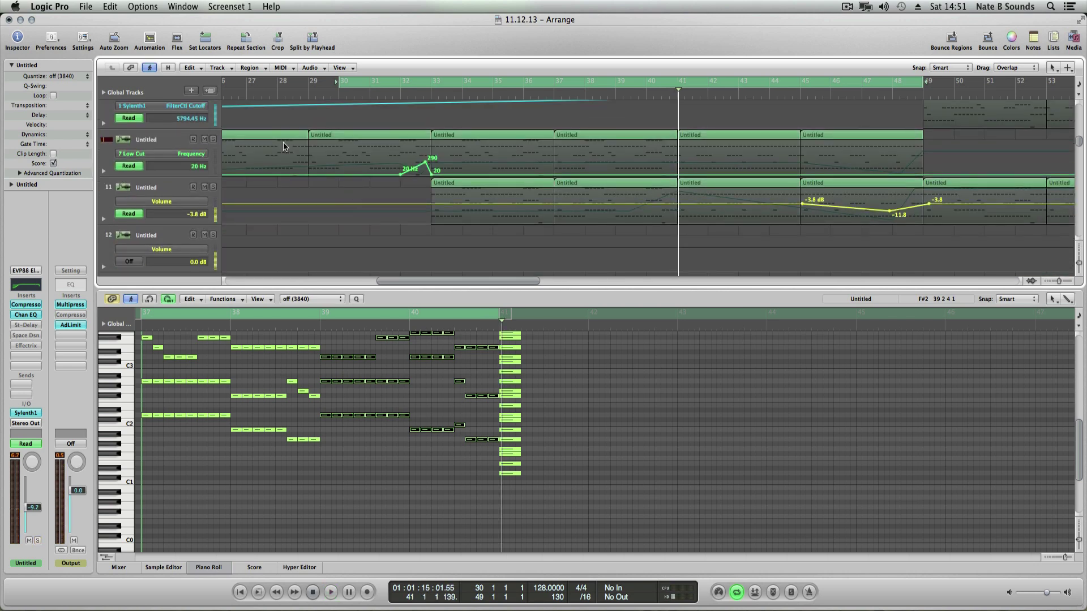
click(431, 96)
key(space)
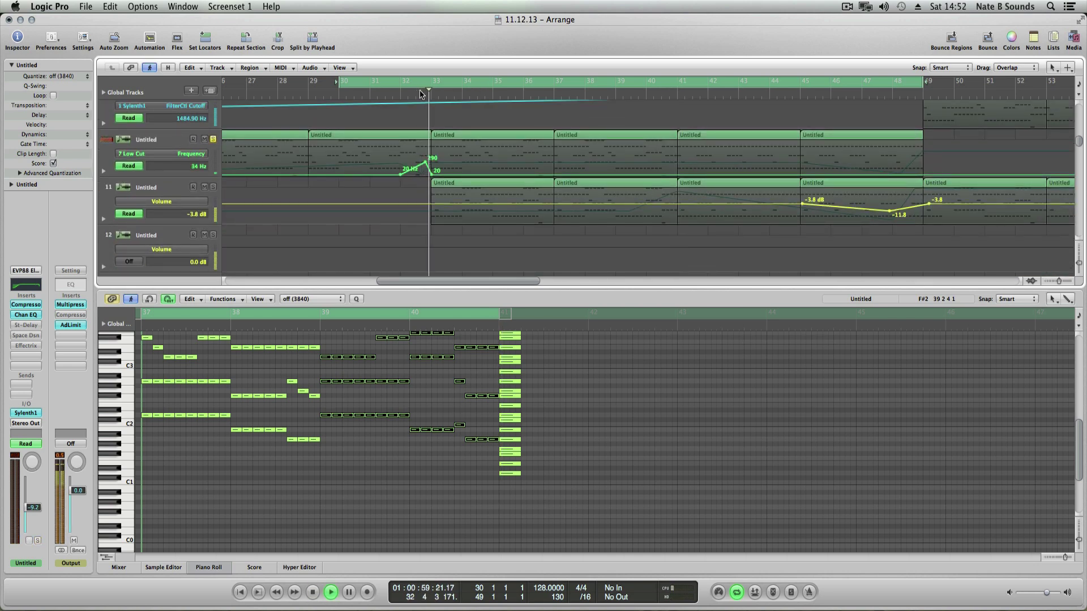
scroll(384, 176, up, 4)
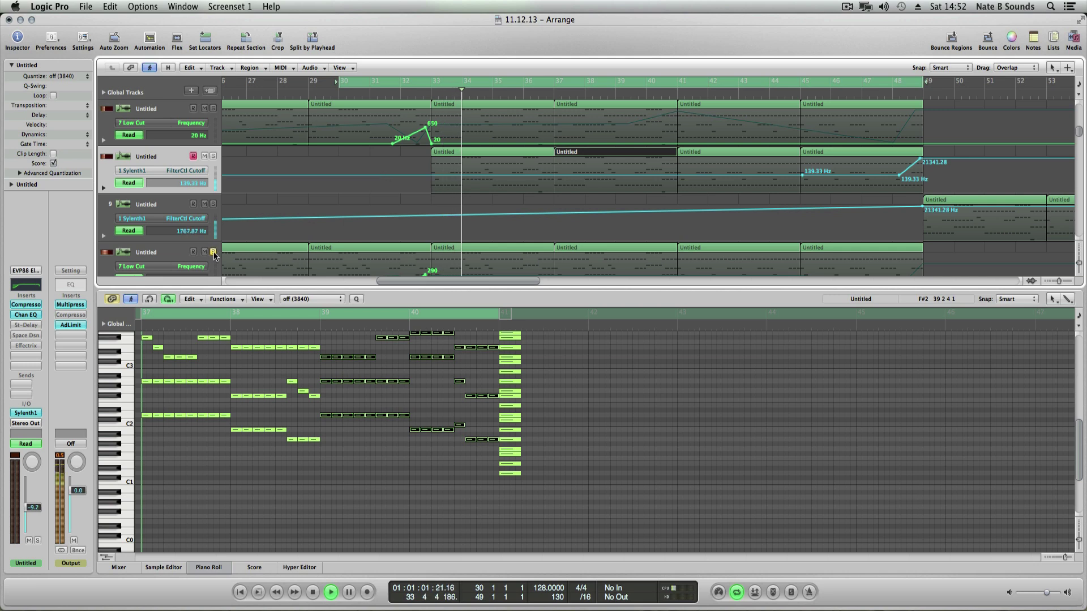
key(space)
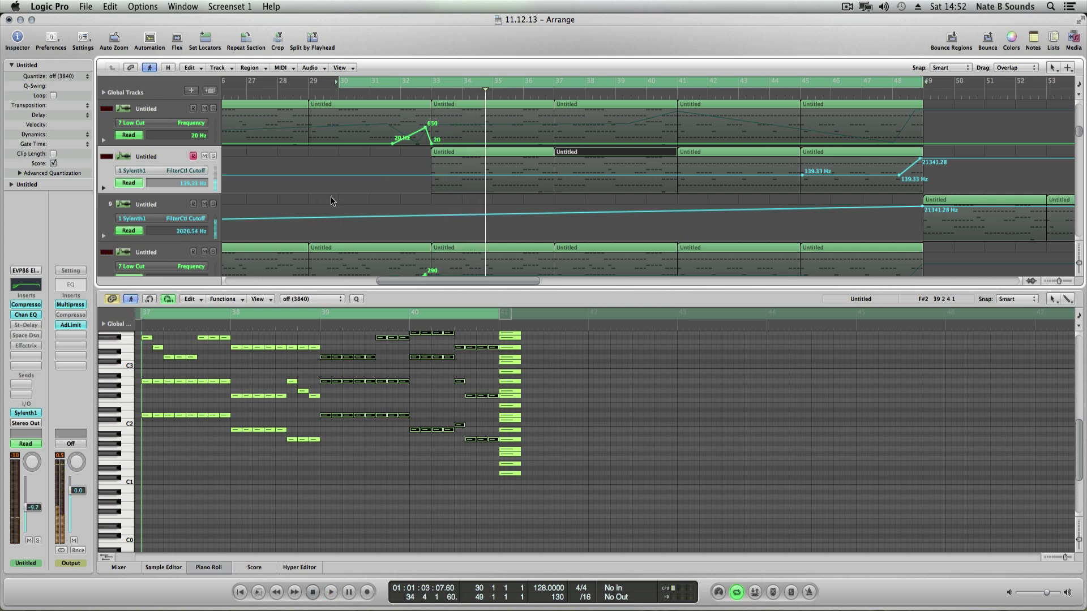
Step: Replay soloed track 10 around bar 33 and examine its Low Cut Frequency curve at the transition
scroll(331, 201, down, 3)
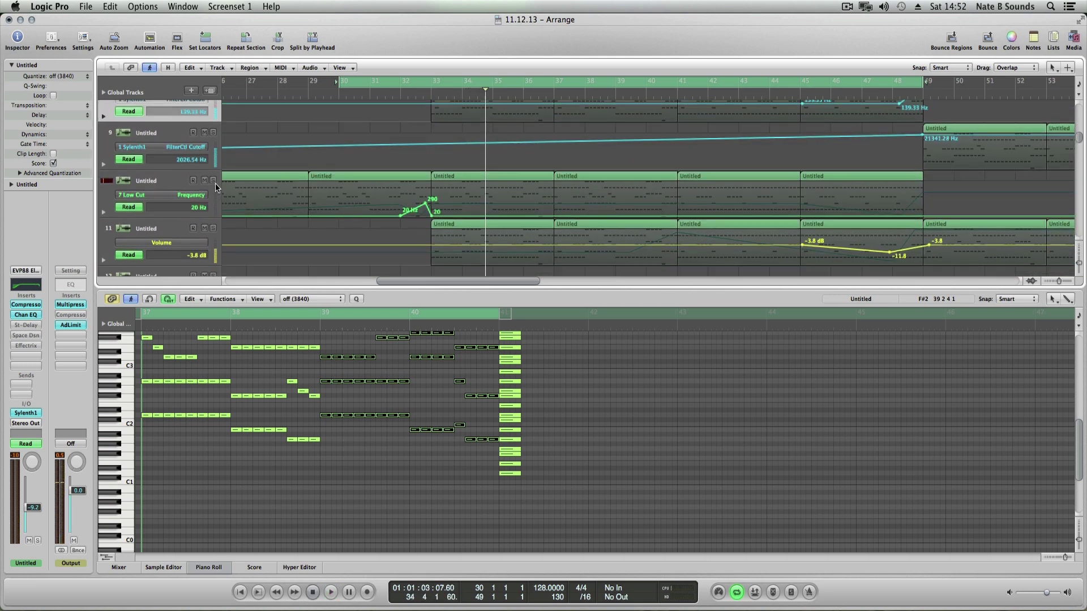
click(435, 94)
key(space)
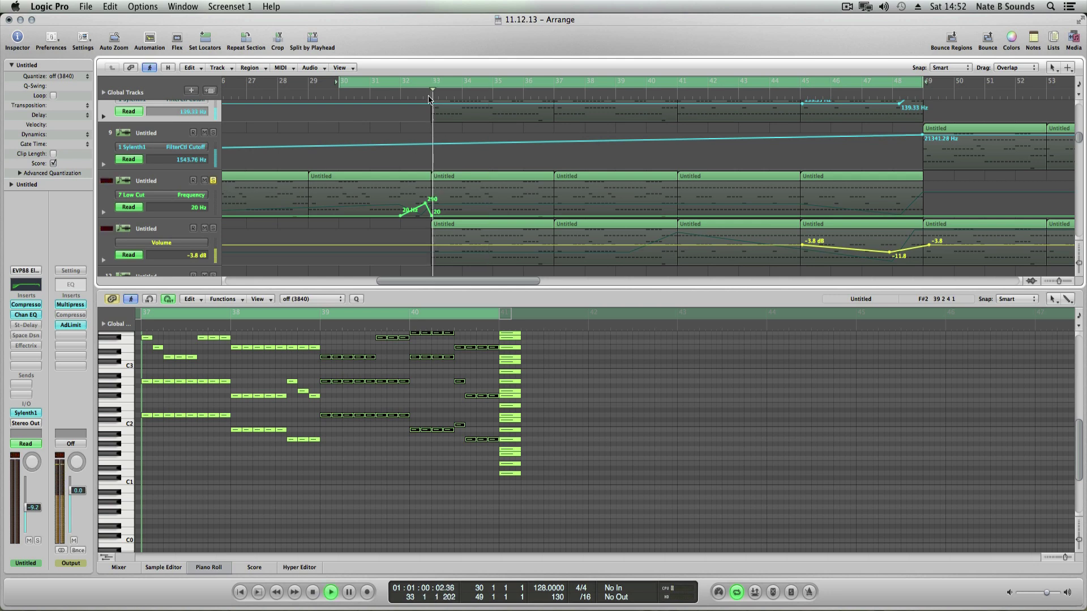
key(space)
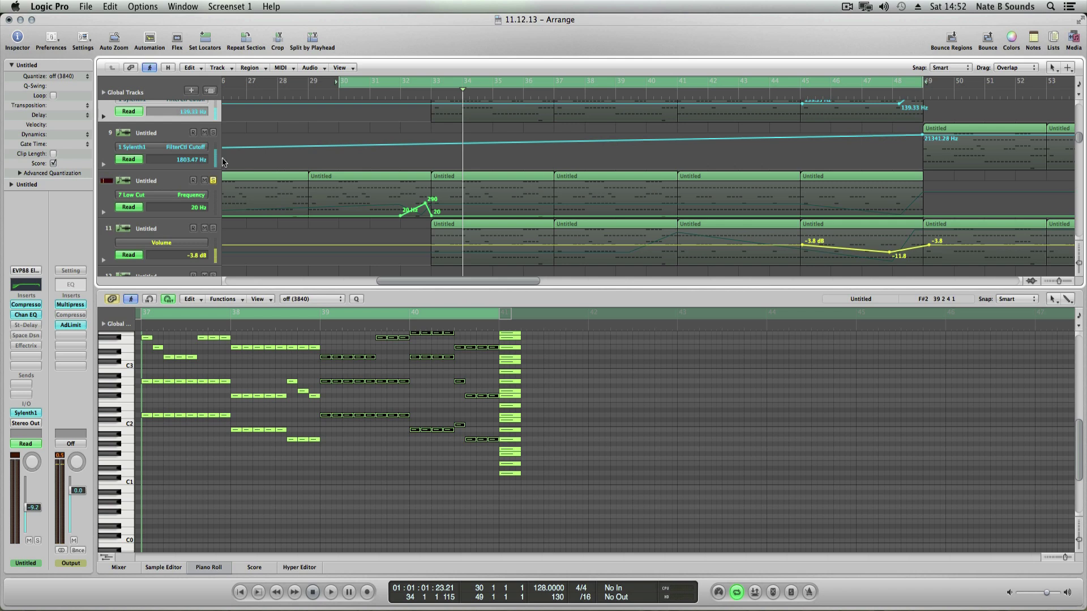
click(429, 95)
key(space)
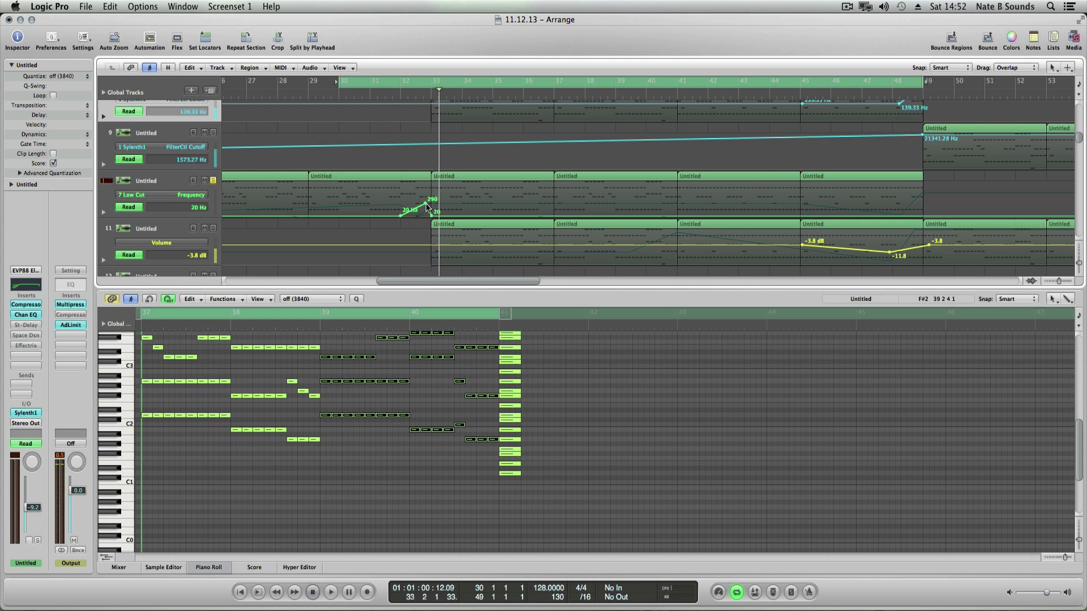
Step: Display track 10's Sylenth1 FilterCtl Cutoff curve and start playback of the cycle range with track 11 soloed
click(196, 200)
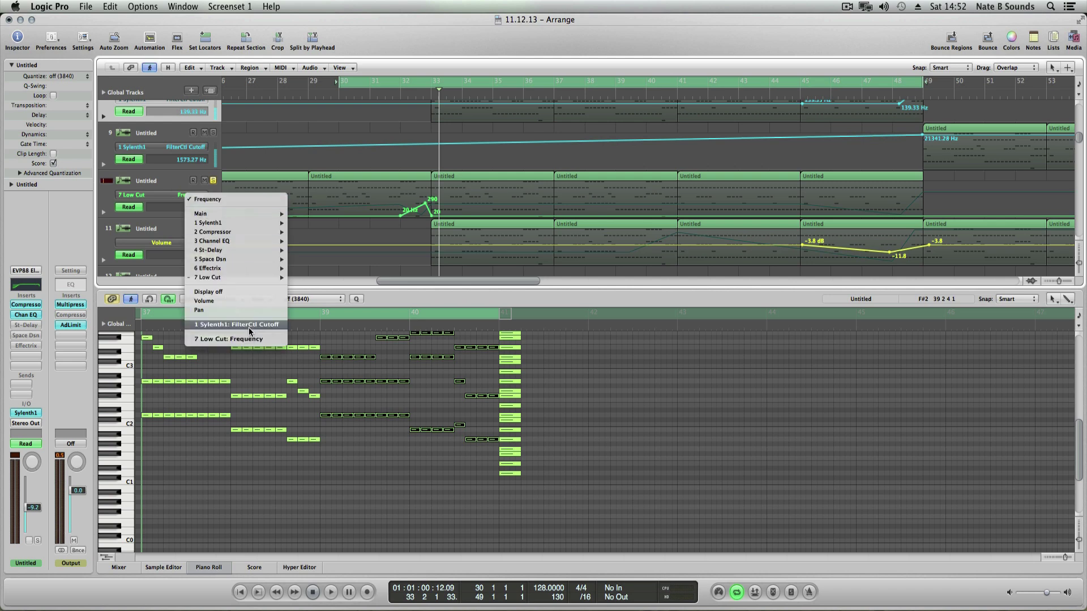
click(249, 327)
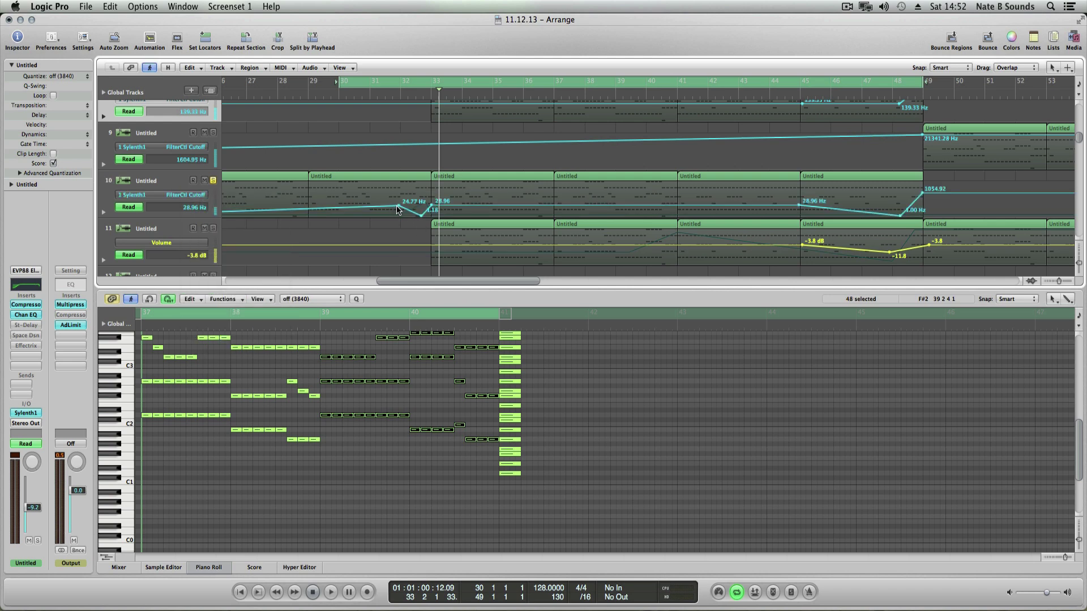
click(431, 94)
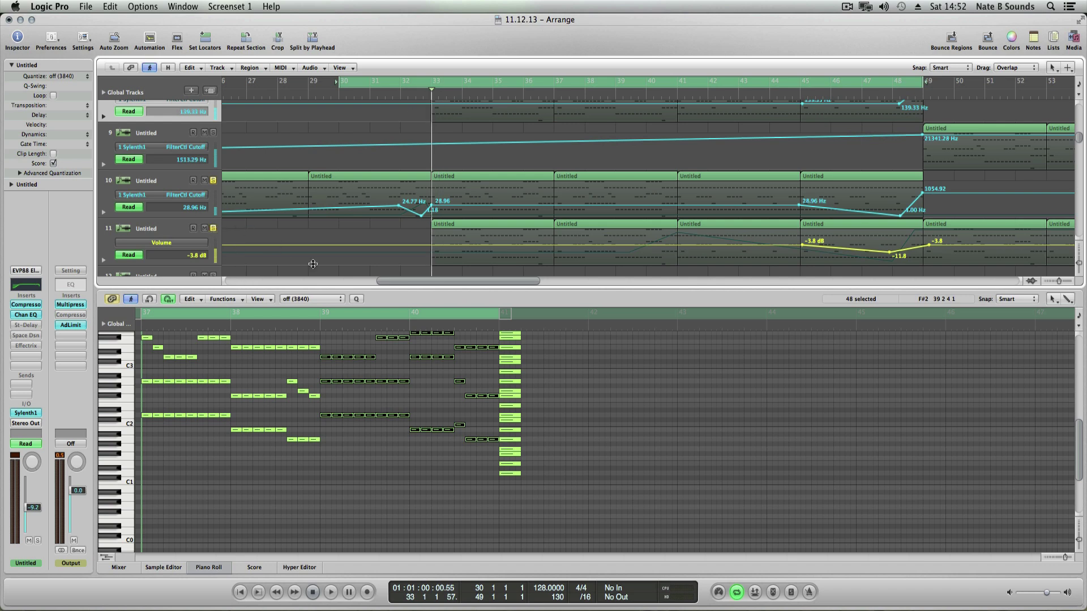
key(space)
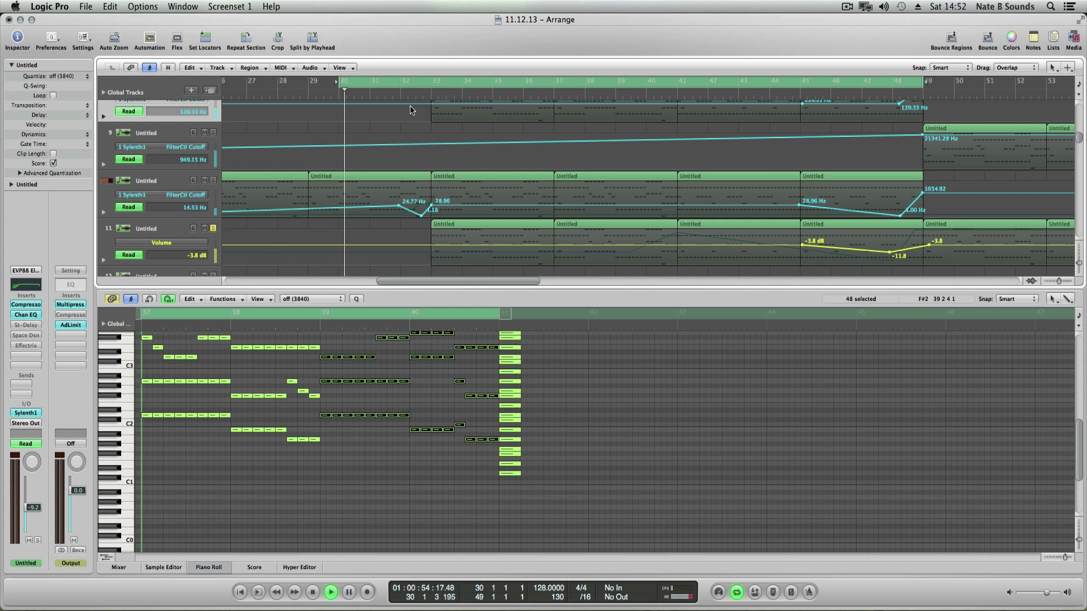
Step: Set the cycle range to bars 33–45 and play soloed track 11 within it
drag(338, 85, 803, 95)
click(410, 81)
key(space)
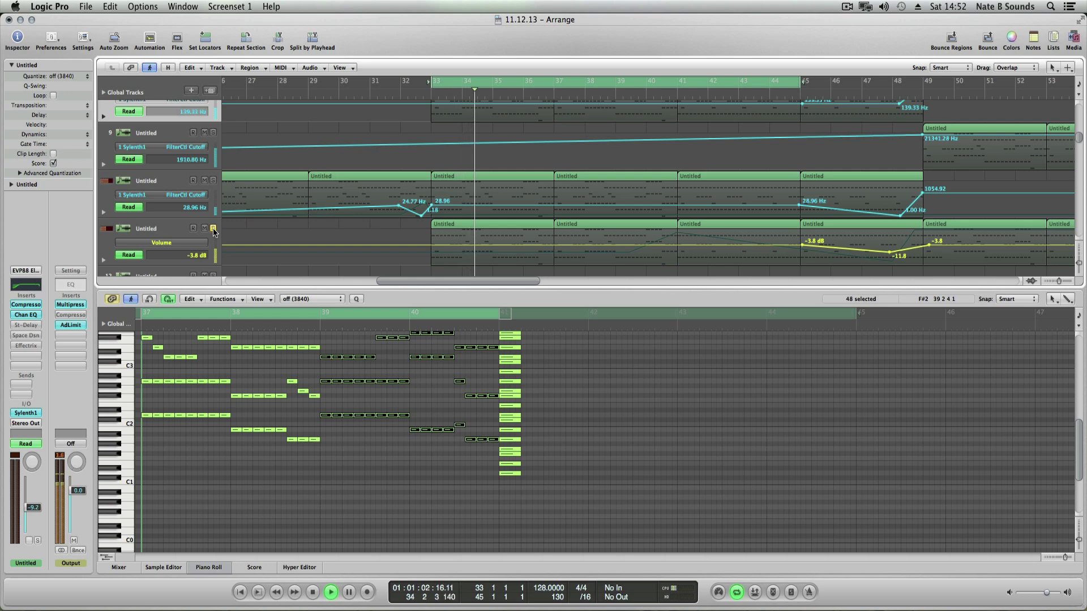
key(space)
Step: Select track 11, open its Sylenth1 instrument clear of the channel strips and play the part with the synth shown
click(156, 231)
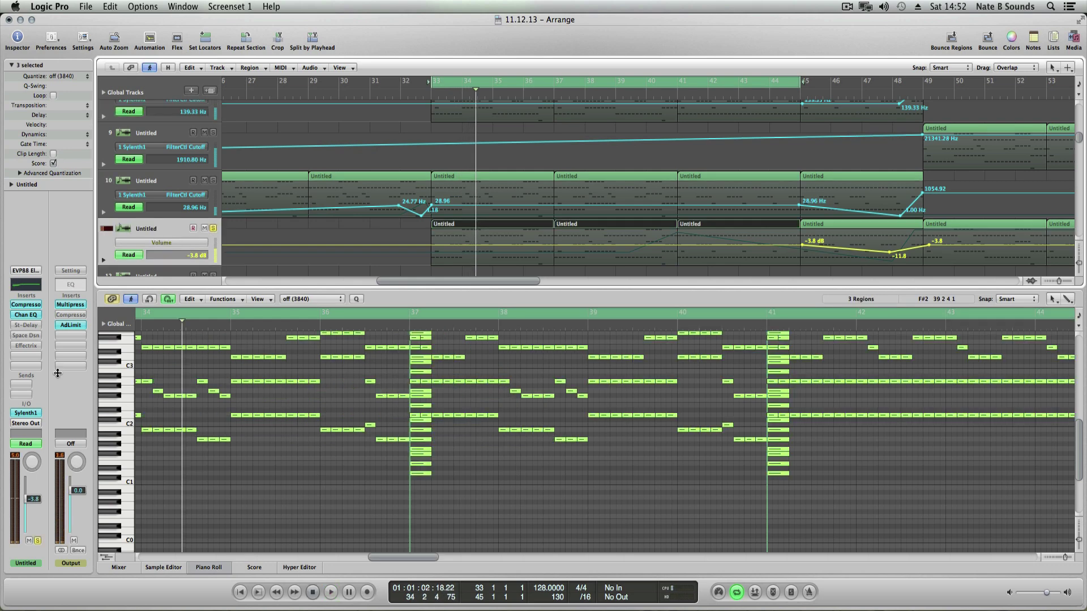
click(31, 411)
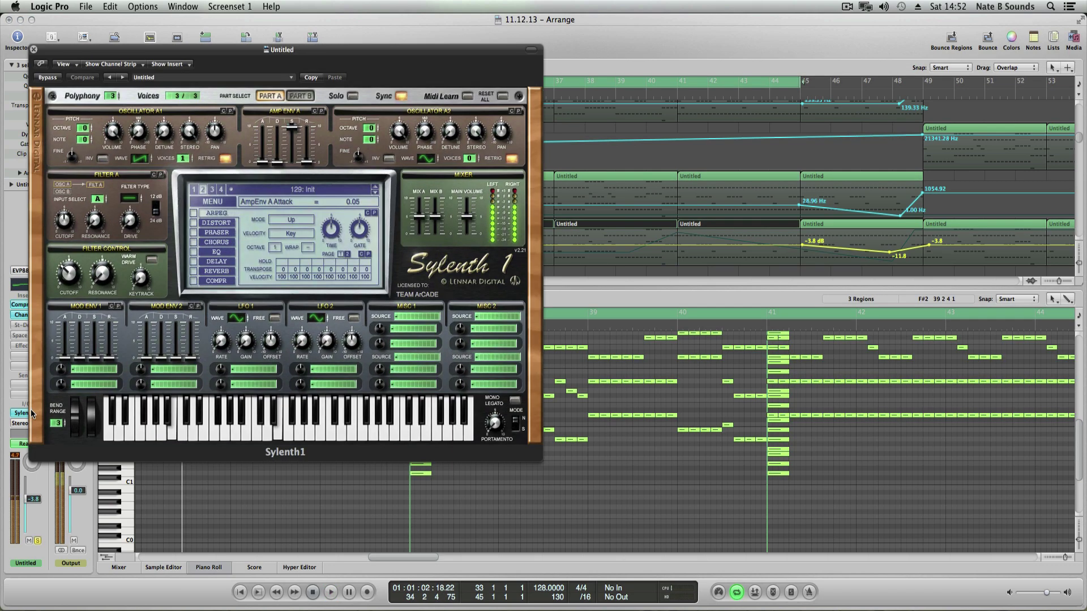
key(space)
drag(278, 52, 691, 113)
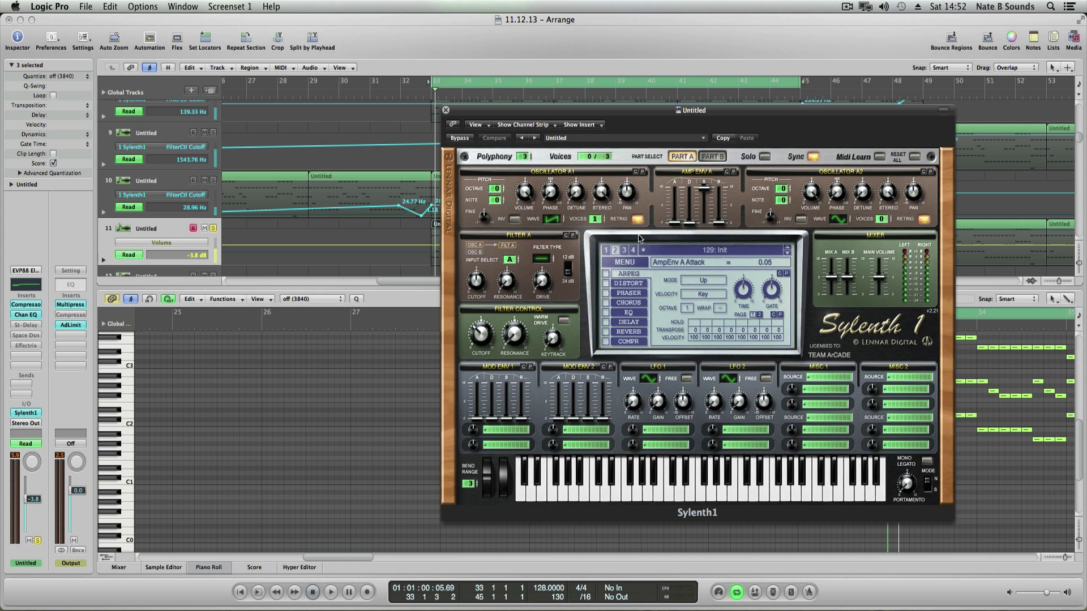
Step: Examine Sylenth1's preset display and preset commands on track 11, and close the synth window
click(732, 247)
click(732, 247)
click(732, 246)
click(732, 246)
click(615, 263)
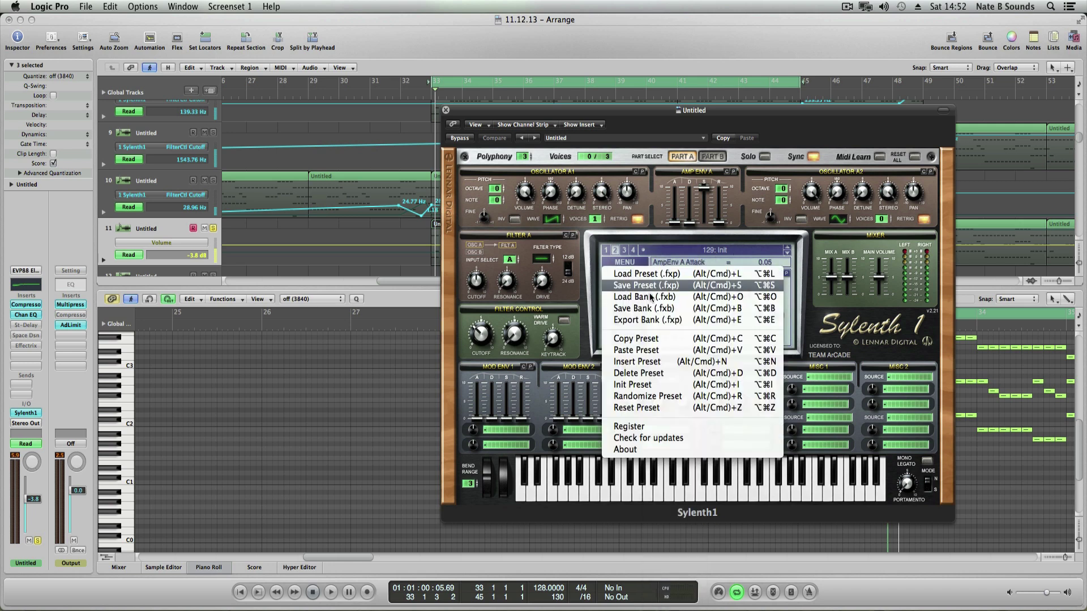
click(696, 409)
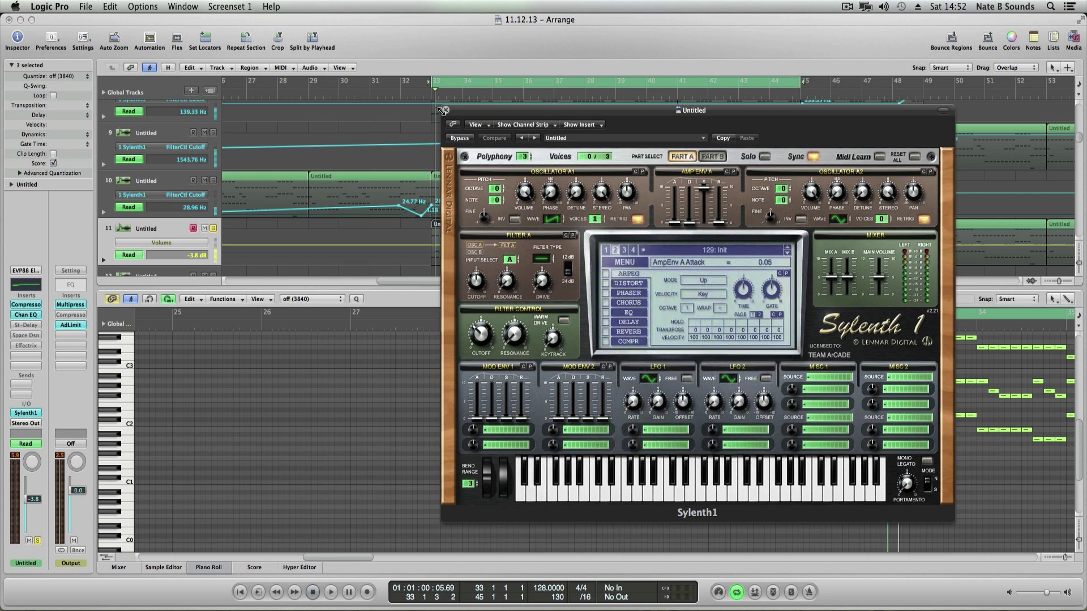
click(444, 110)
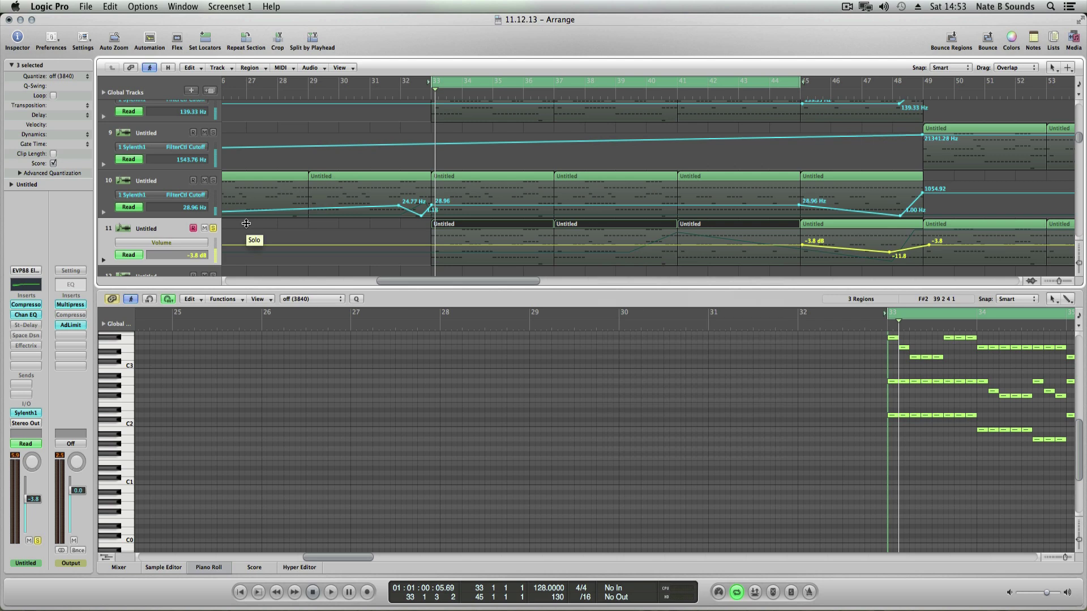
Step: Play soloed track 11 from bar 33 to about bar 41 with the piano roll closed and its Sylenth1 FilterCtl Cutoff curve displayed
key(space)
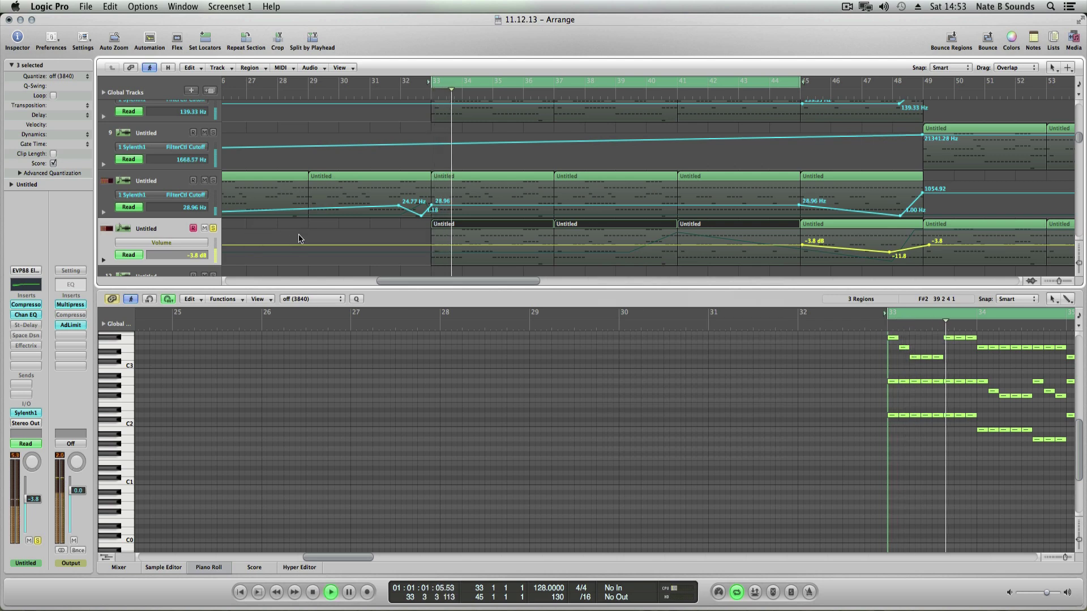
scroll(450, 209, up, 2)
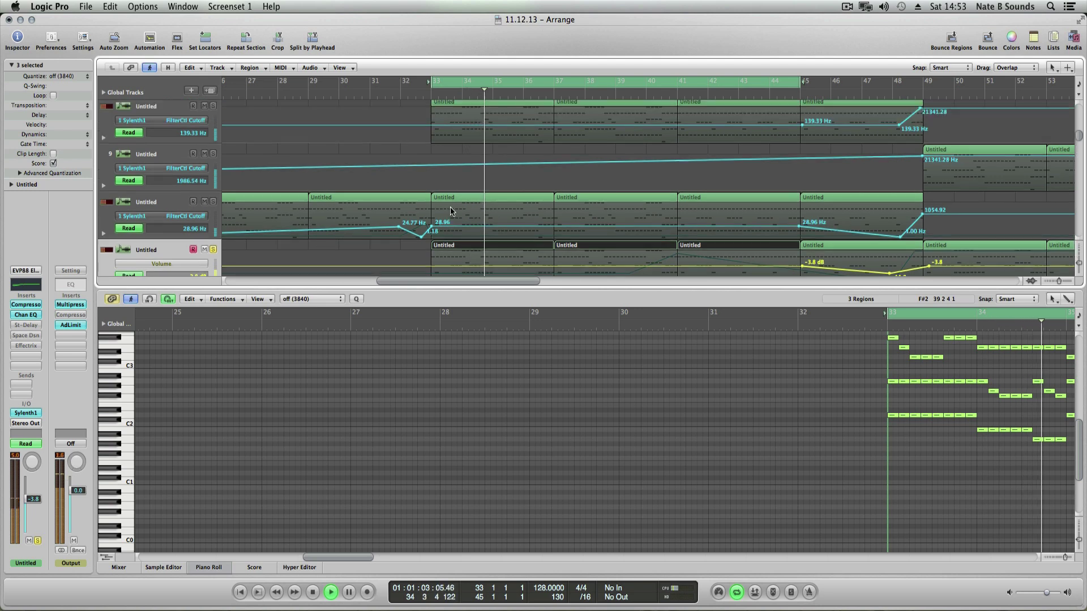
scroll(449, 213, down, 1)
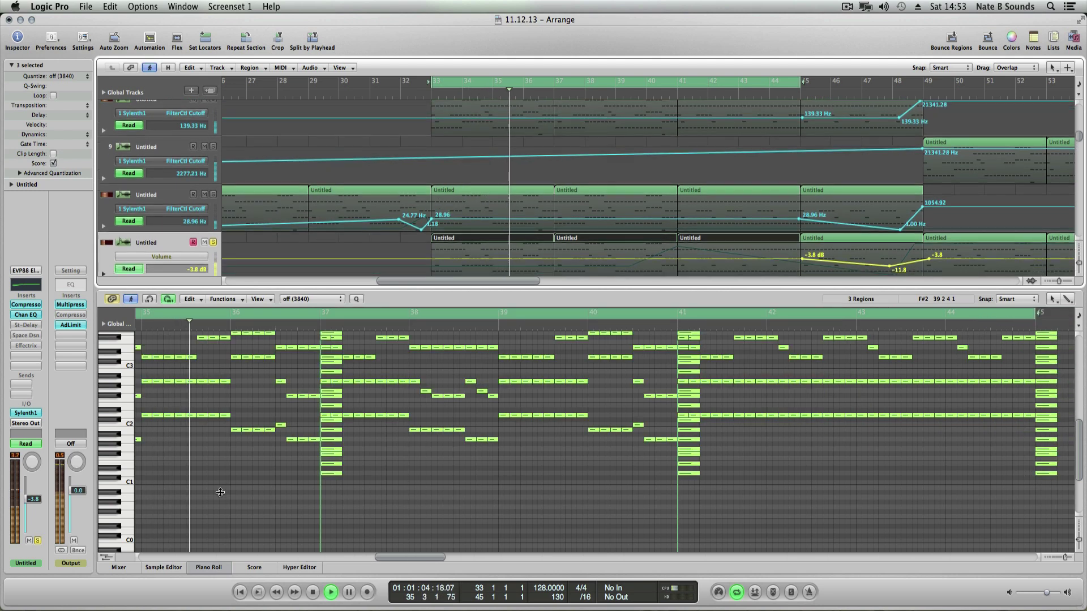
click(208, 567)
scroll(529, 263, up, 3)
click(198, 291)
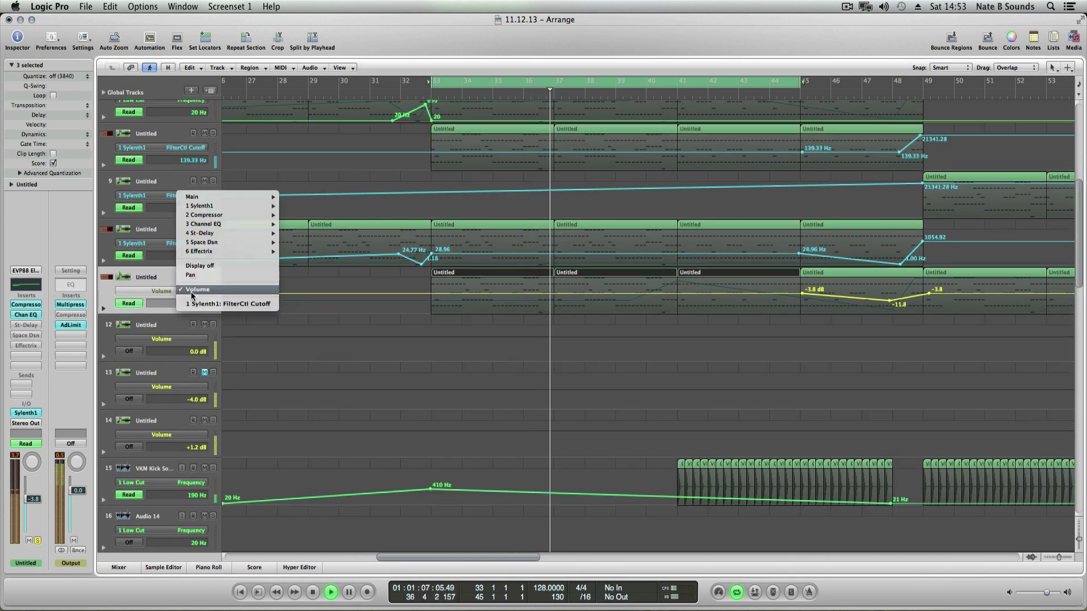
click(207, 305)
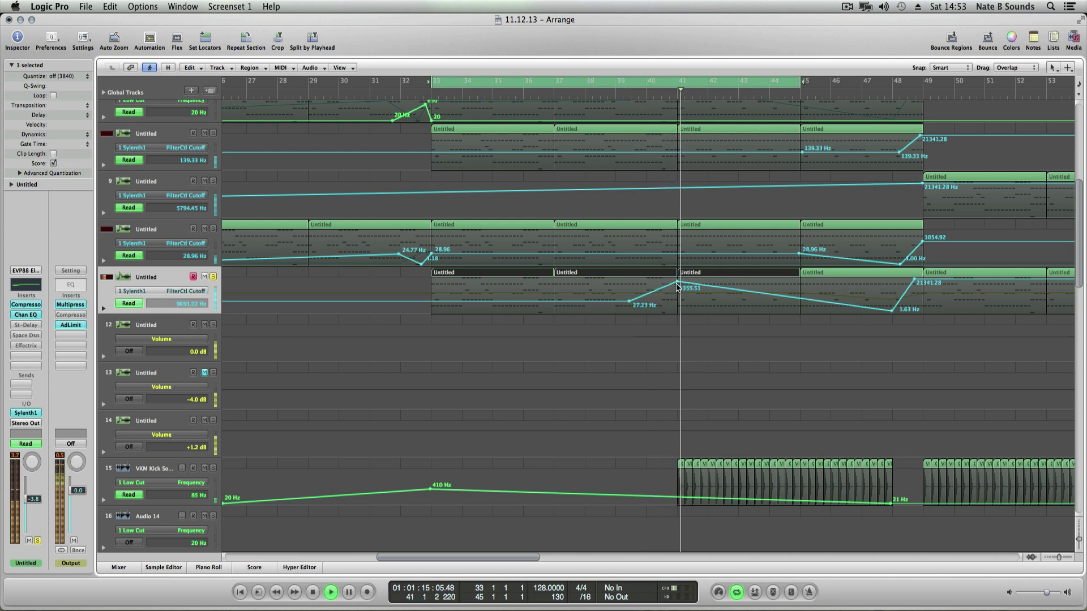
key(space)
Step: Remove the solo from track 11 and briefly play the layered synth tracks from bar 33
scroll(674, 293, up, 2)
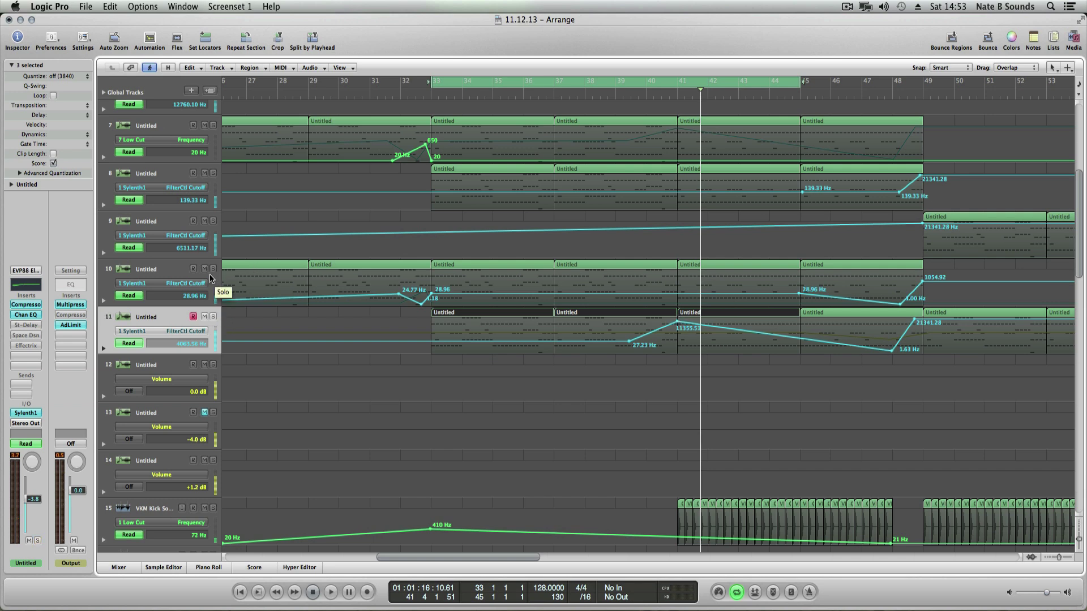
key(space)
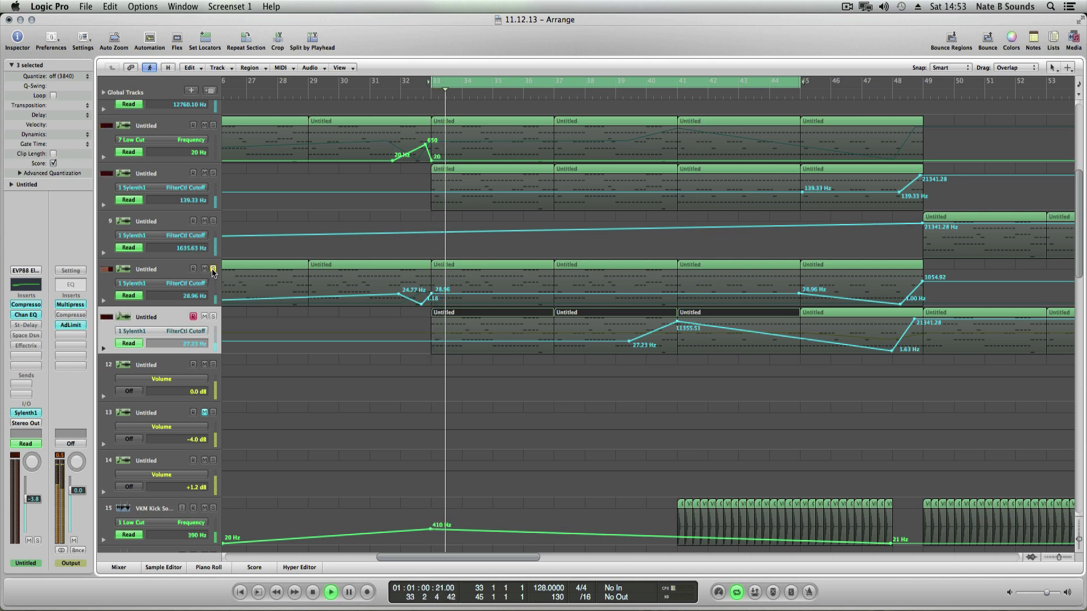
key(space)
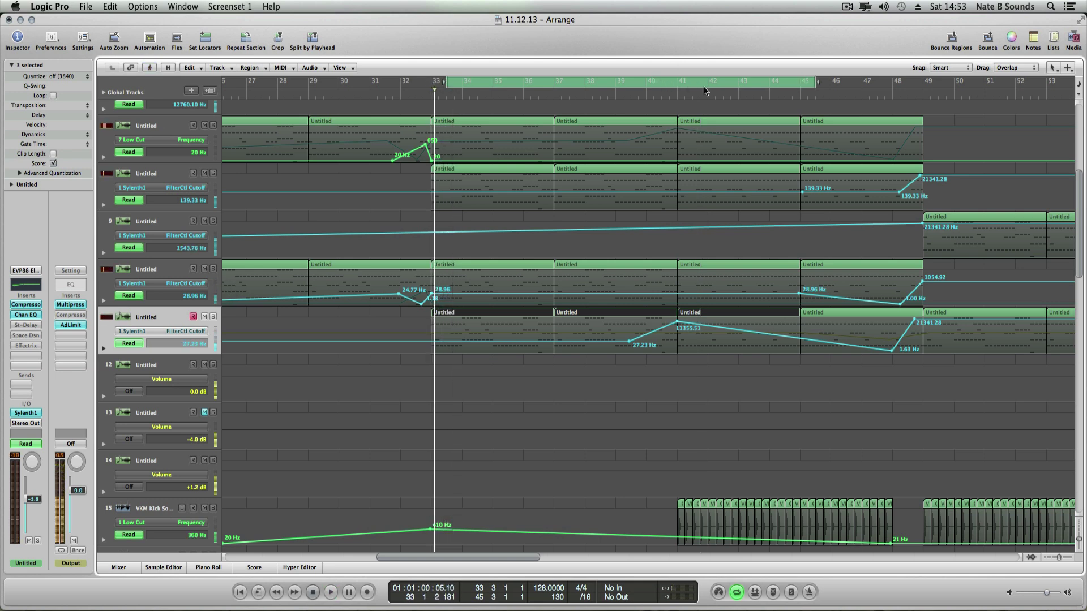
Step: Set the cycle range to bars 41–49 and start playing it with all tracks
drag(656, 78, 782, 102)
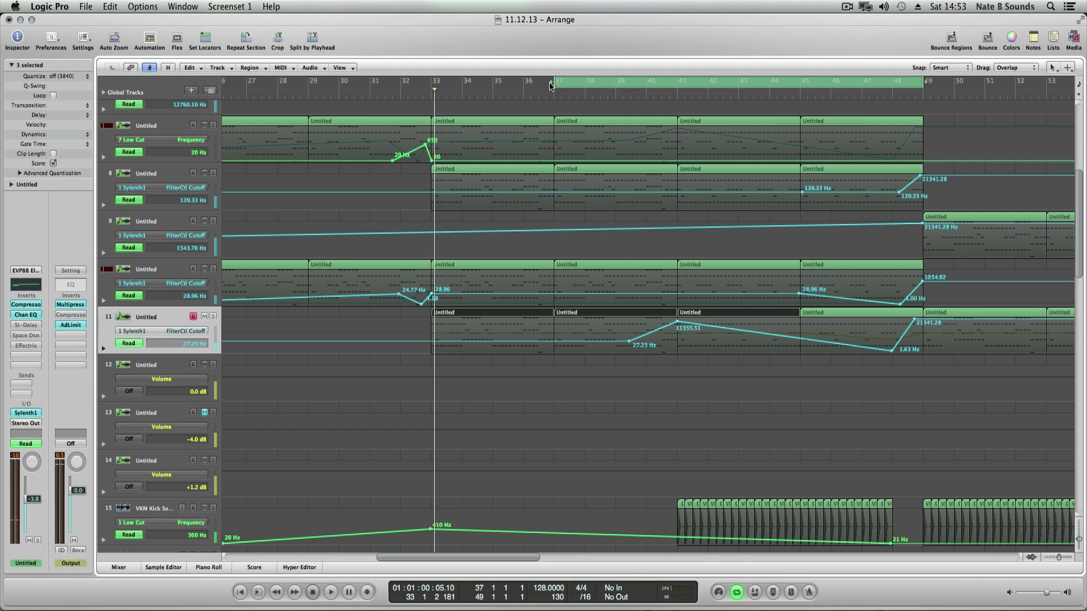
drag(553, 85, 677, 91)
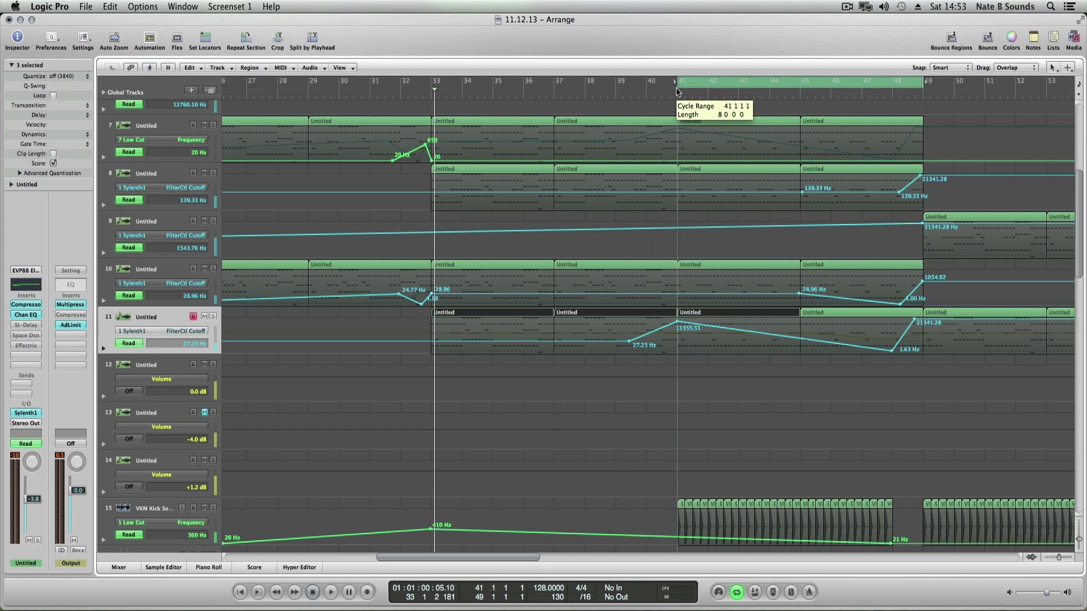
scroll(675, 232, up, 2)
key(space)
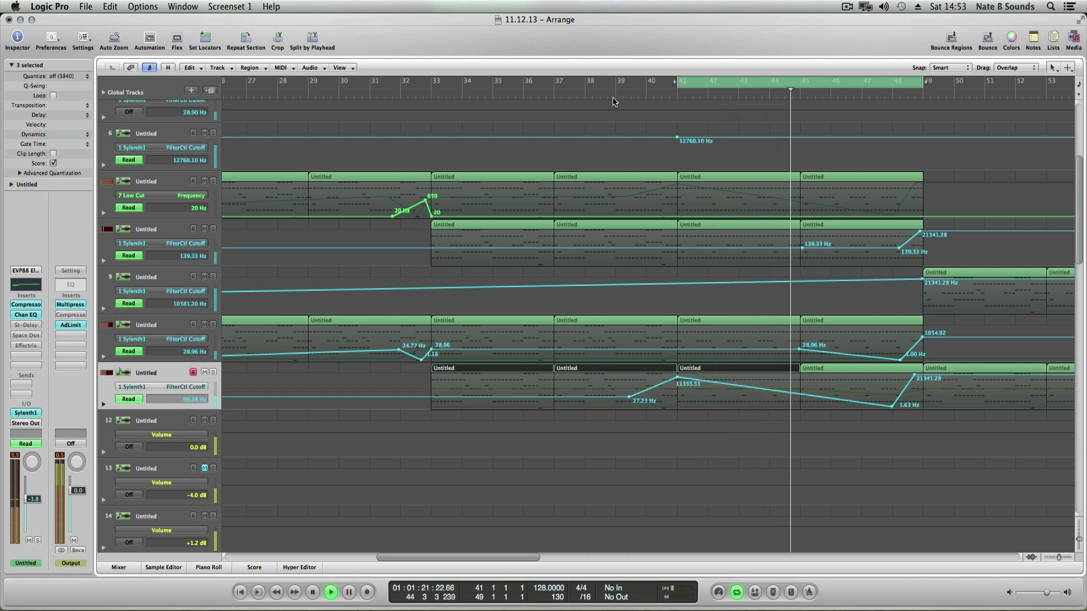
Step: Set the volume of the VUF2 128BPM loop on the last track to -3.0 dB while the section plays
scroll(635, 271, down, 5)
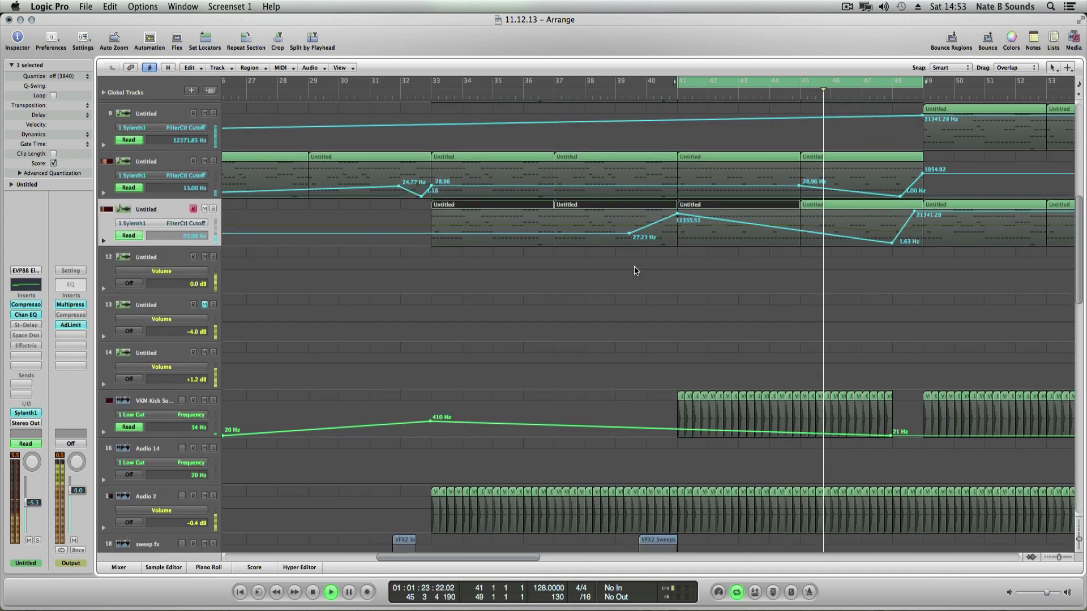
scroll(634, 271, down, 10)
scroll(563, 395, down, 3)
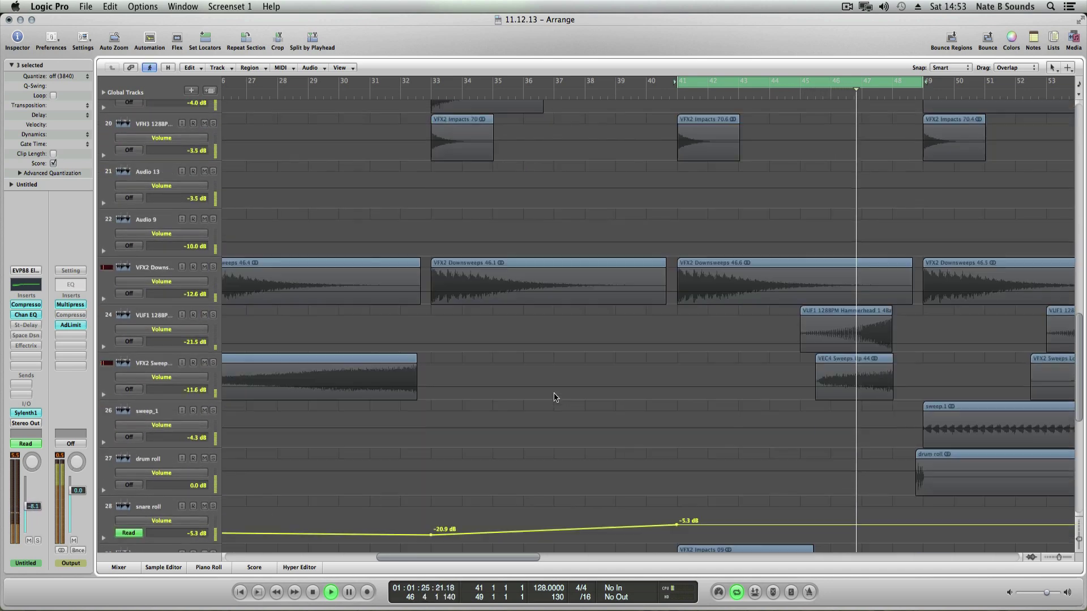
scroll(556, 398, down, 10)
click(161, 465)
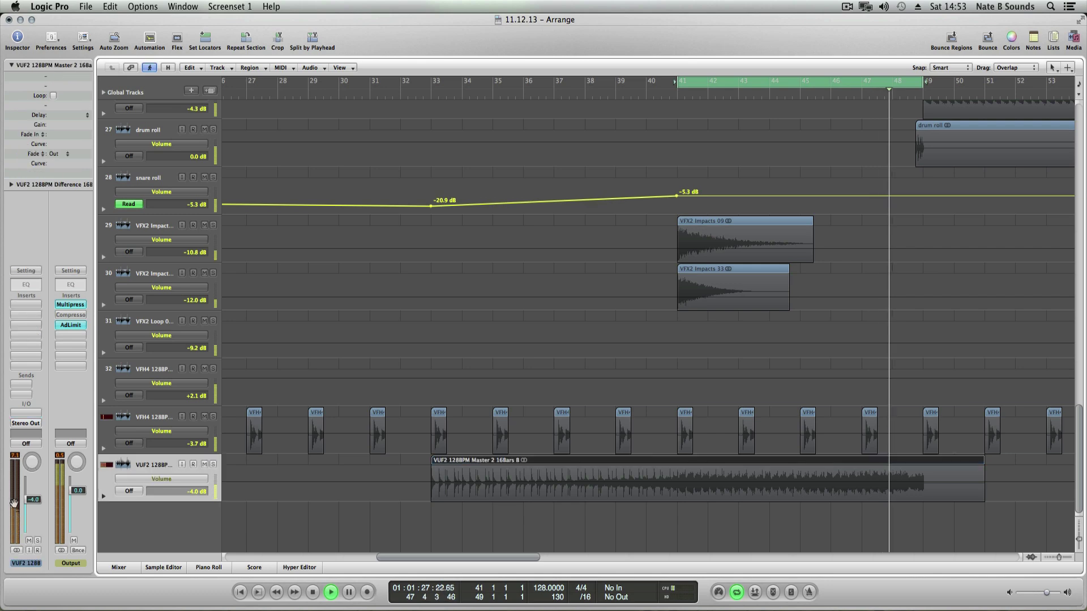
drag(15, 503, 14, 500)
Step: Stop playback and examine the notes of track 7's bar 41 region in the piano roll, then close it
scroll(623, 345, up, 20)
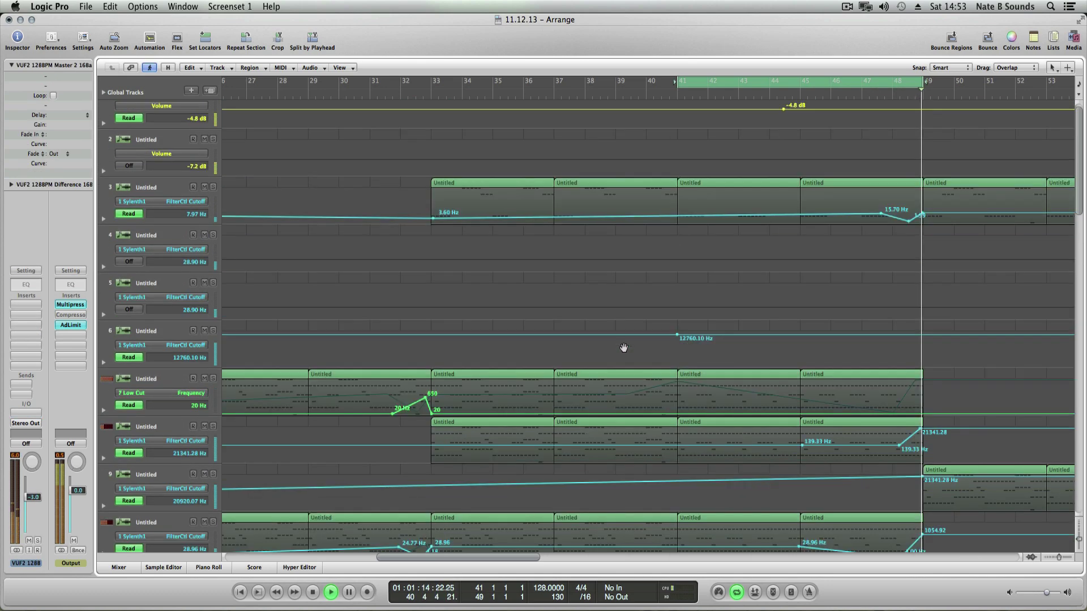
scroll(743, 361, up, 1)
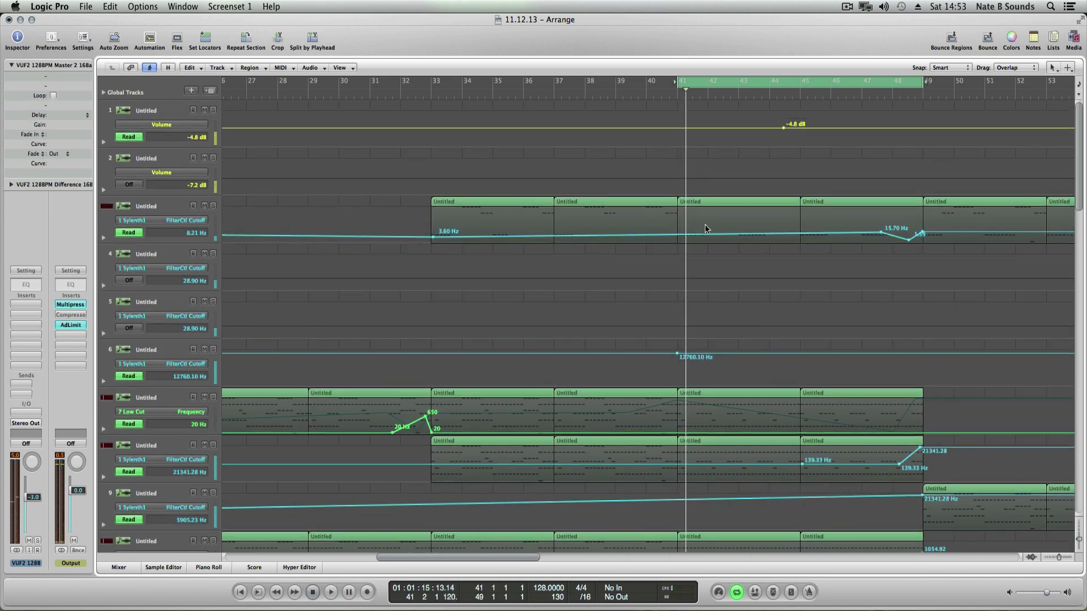
double_click(734, 402)
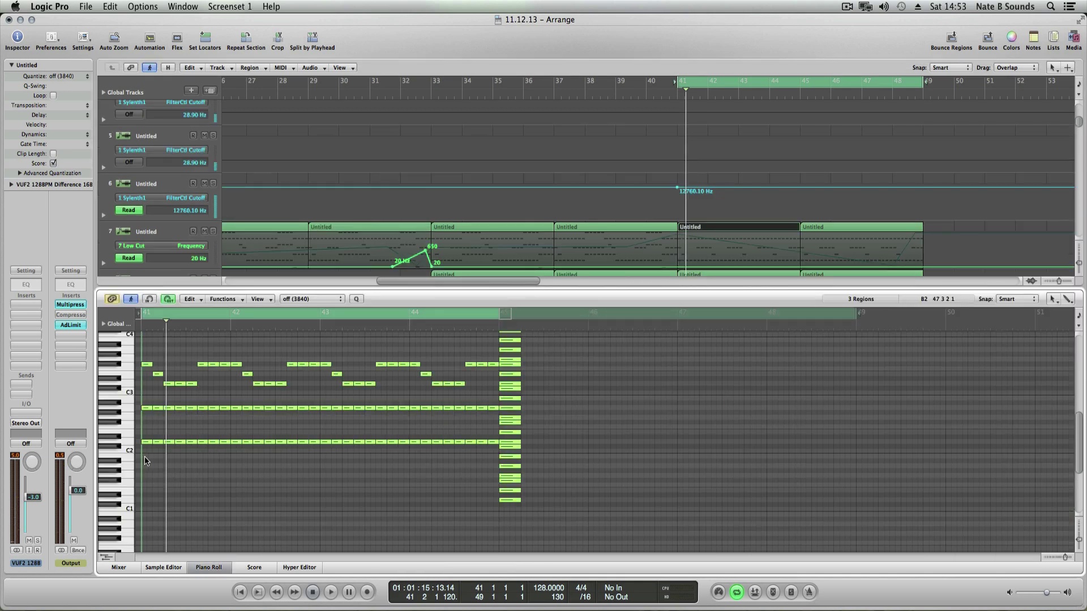
drag(145, 456, 223, 352)
click(231, 538)
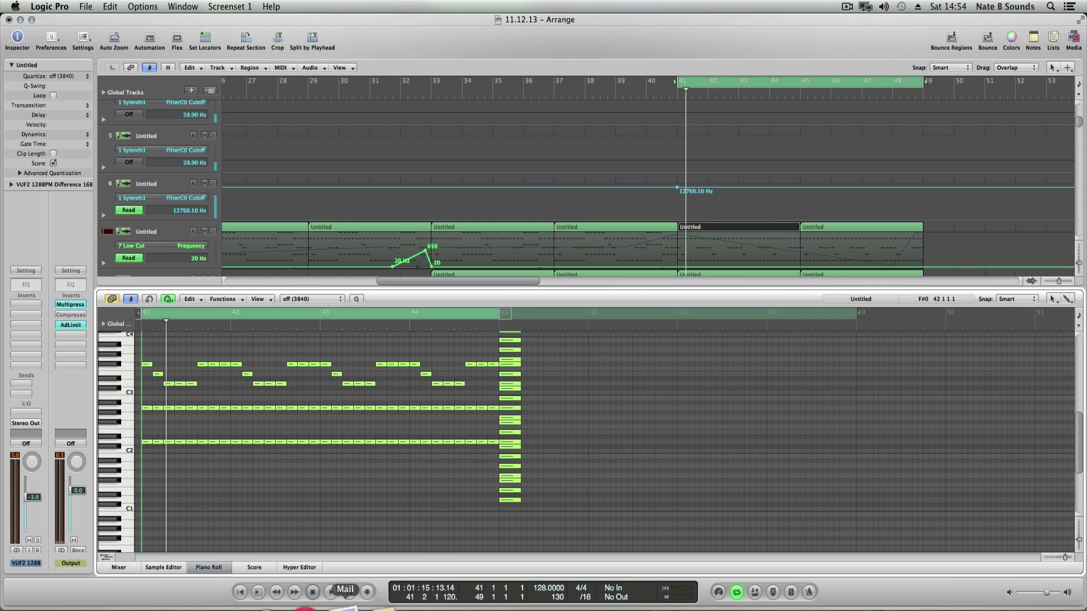
click(221, 568)
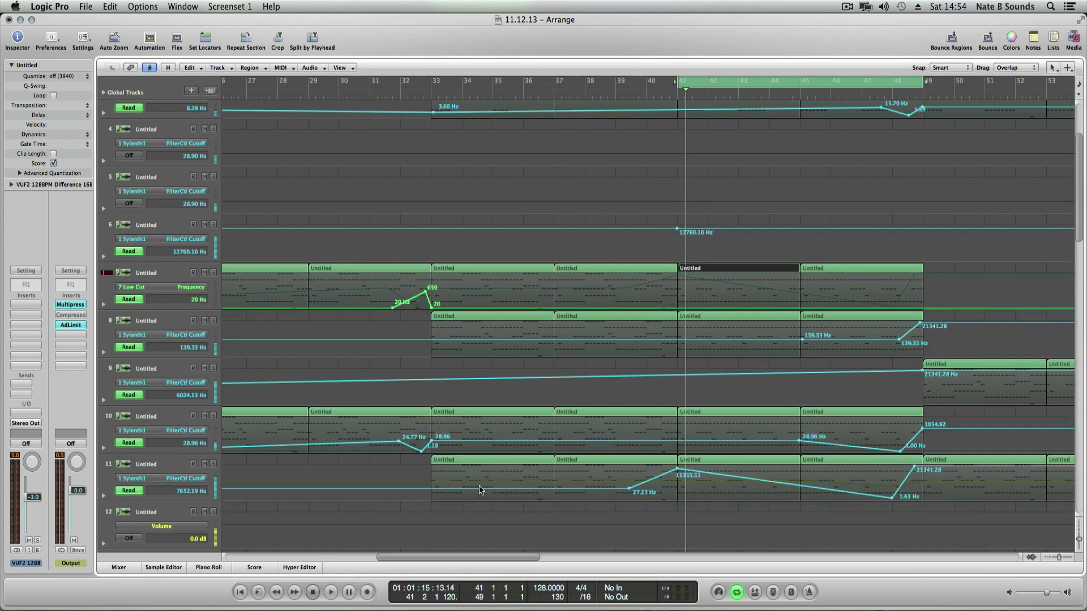
Step: Display track 7's Sylenth1 FilterCtl Cutoff curve in place of its Low Cut Frequency curve
scroll(679, 475, up, 5)
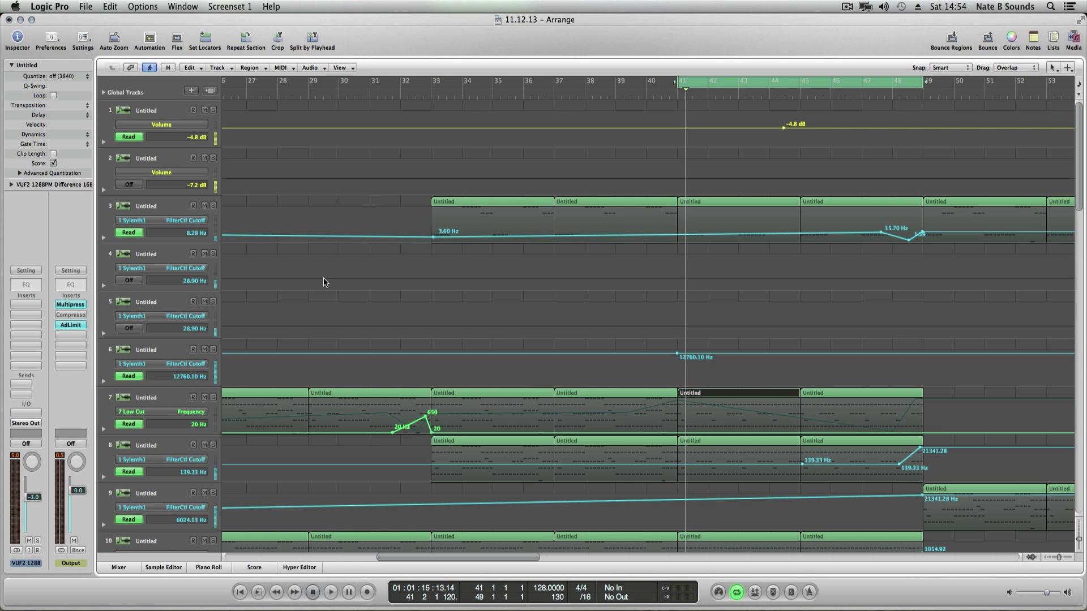
click(272, 412)
key(super+z)
scroll(679, 441, down, 4)
click(162, 322)
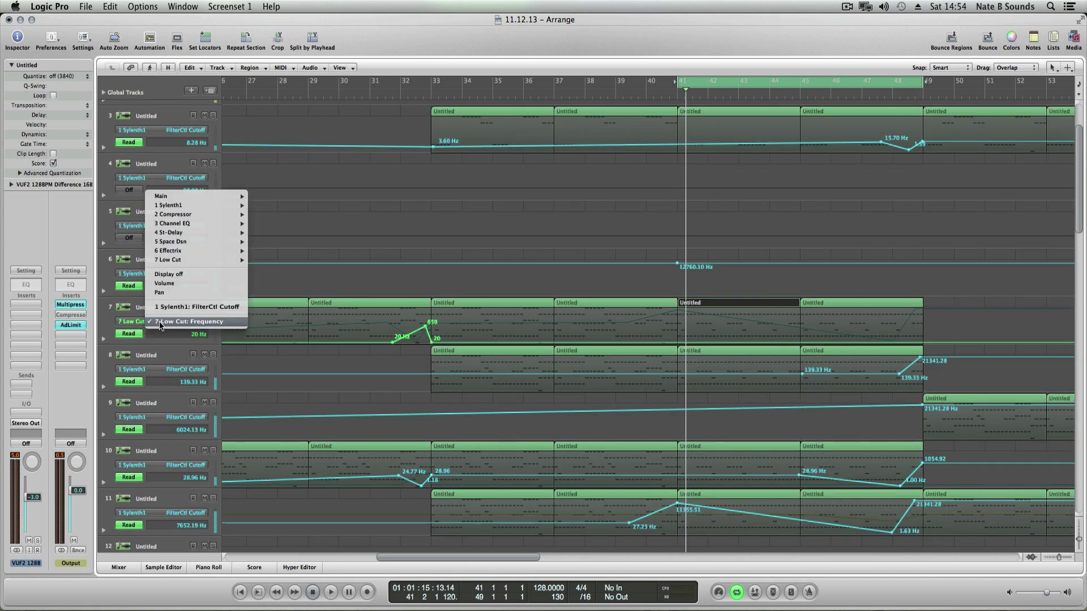
click(167, 315)
click(166, 319)
click(181, 302)
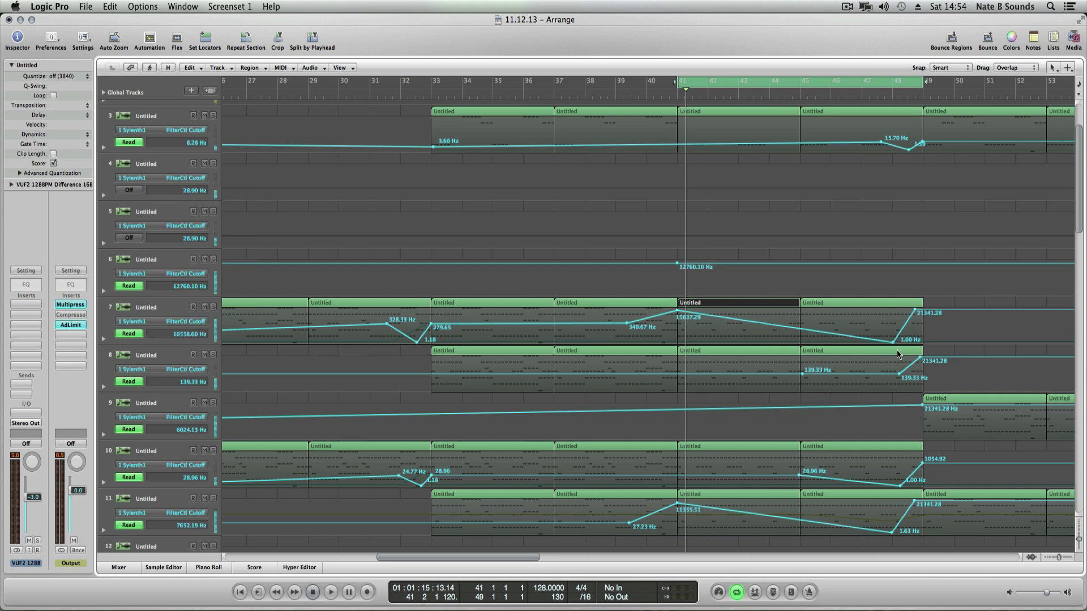
Step: Move track 11's last rising FilterCtl Cutoff point to bar 49, keeping its 21341.28 Hz value
scroll(896, 351, down, 4)
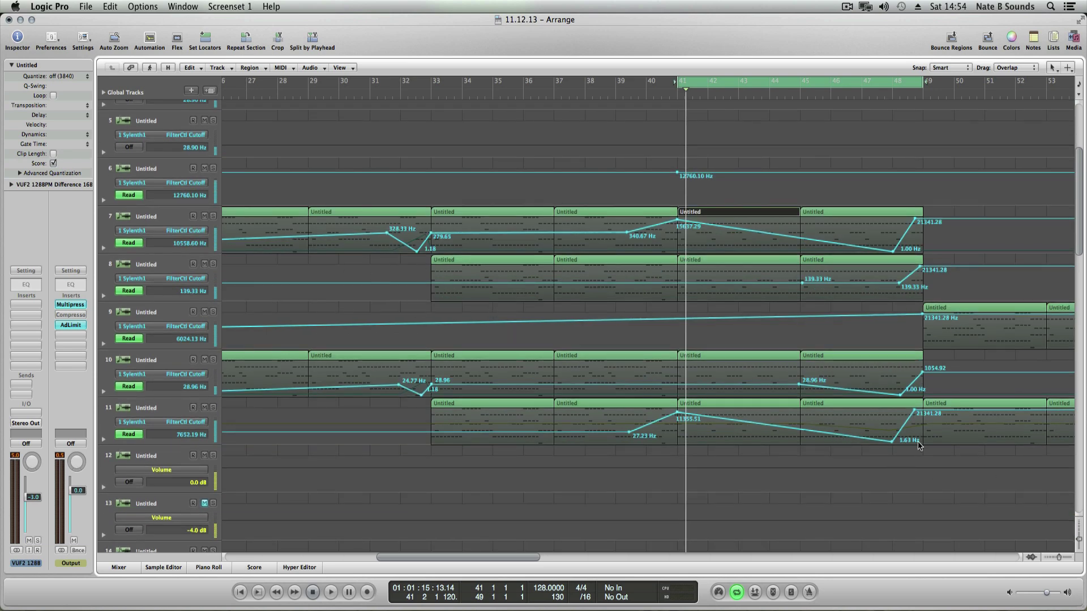
drag(914, 410, 922, 409)
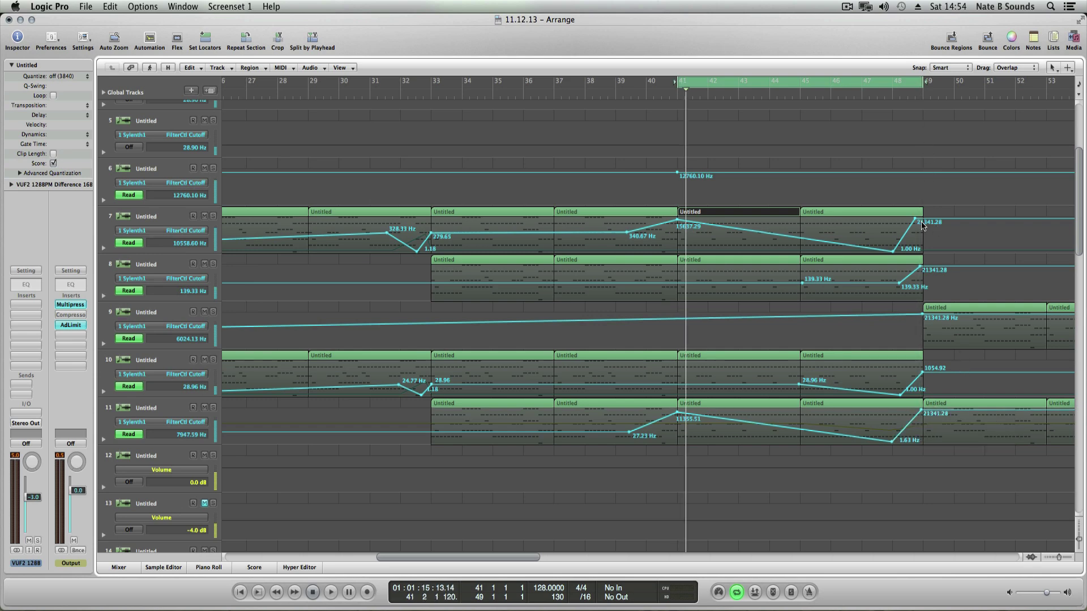
Step: Move the 410 Hz Low Cut Frequency point on the VKM Kick track to bar 41 and select that track
scroll(916, 416, down, 15)
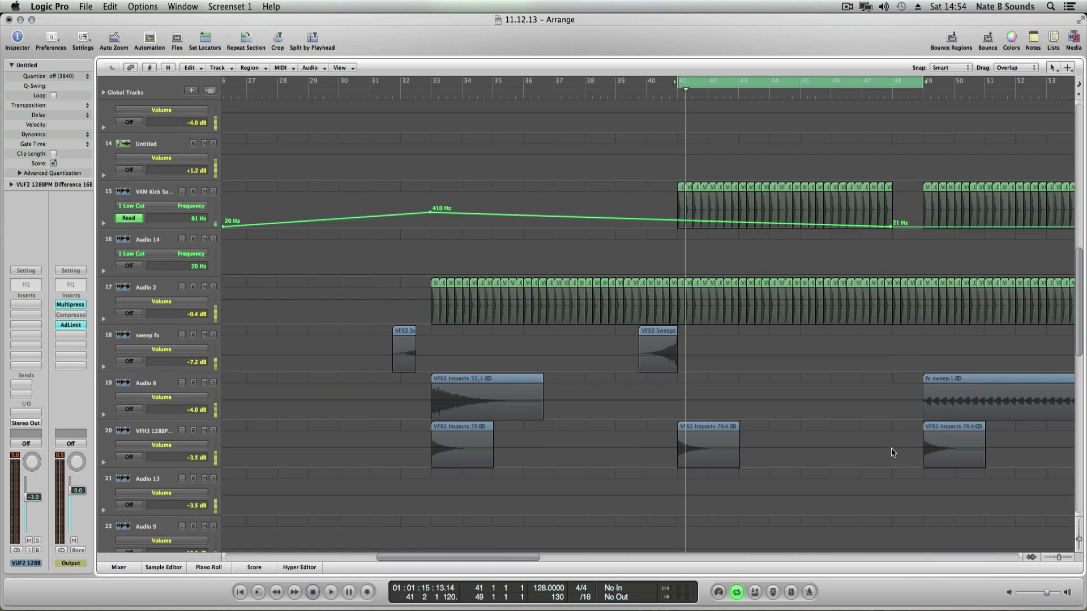
scroll(893, 449, up, 11)
scroll(852, 497, down, 2)
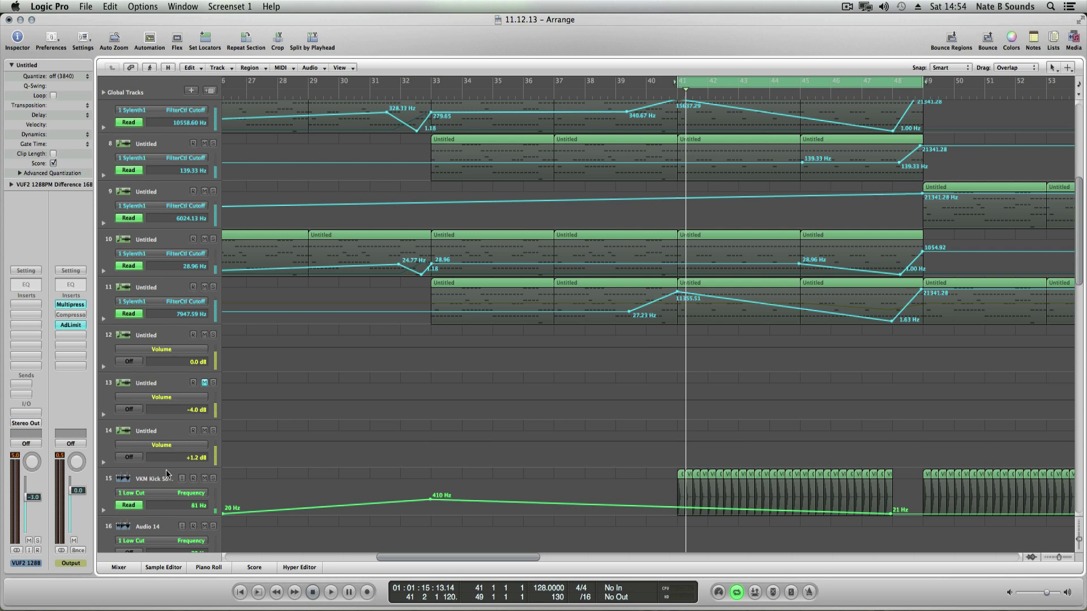
drag(428, 504, 678, 503)
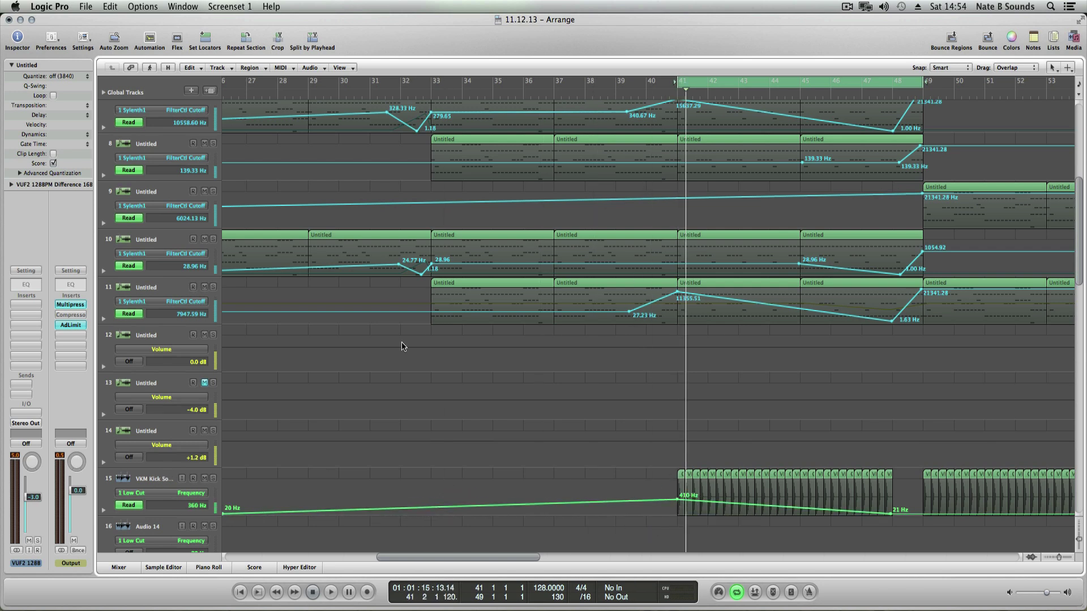
click(184, 484)
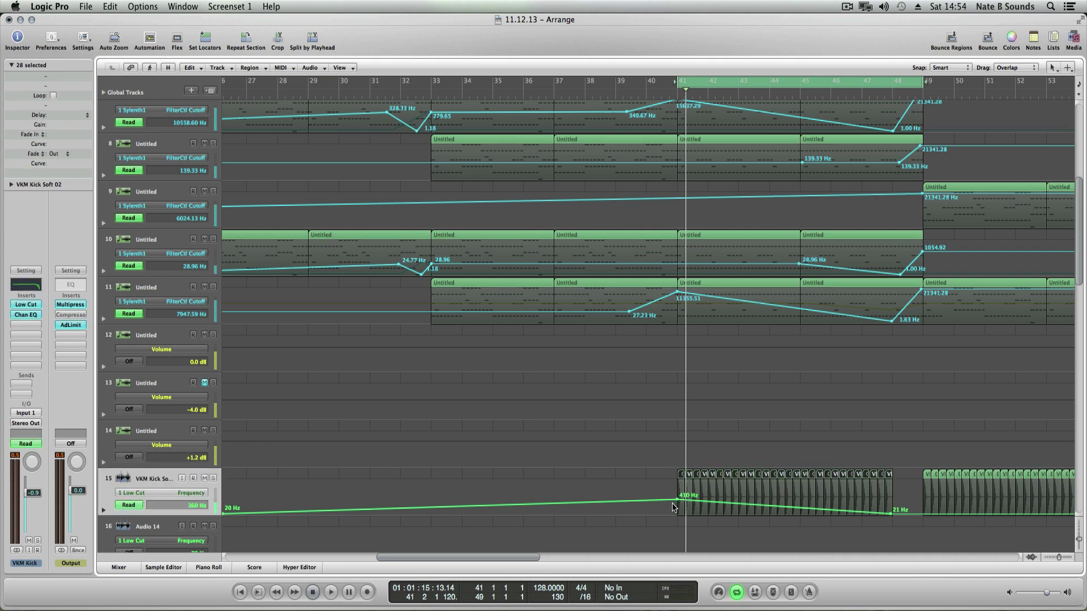
Step: Raise the VKM Kick track's Low Cut Frequency automation point at bar 41 to 820 Hz and deselect the kick regions
drag(678, 504, 677, 500)
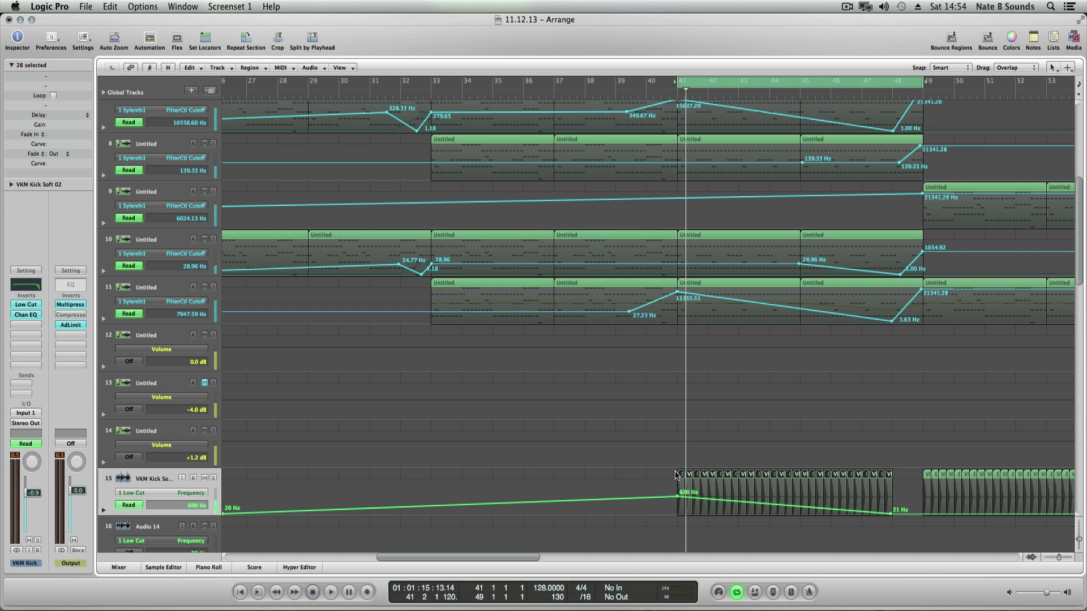
drag(896, 474, 920, 476)
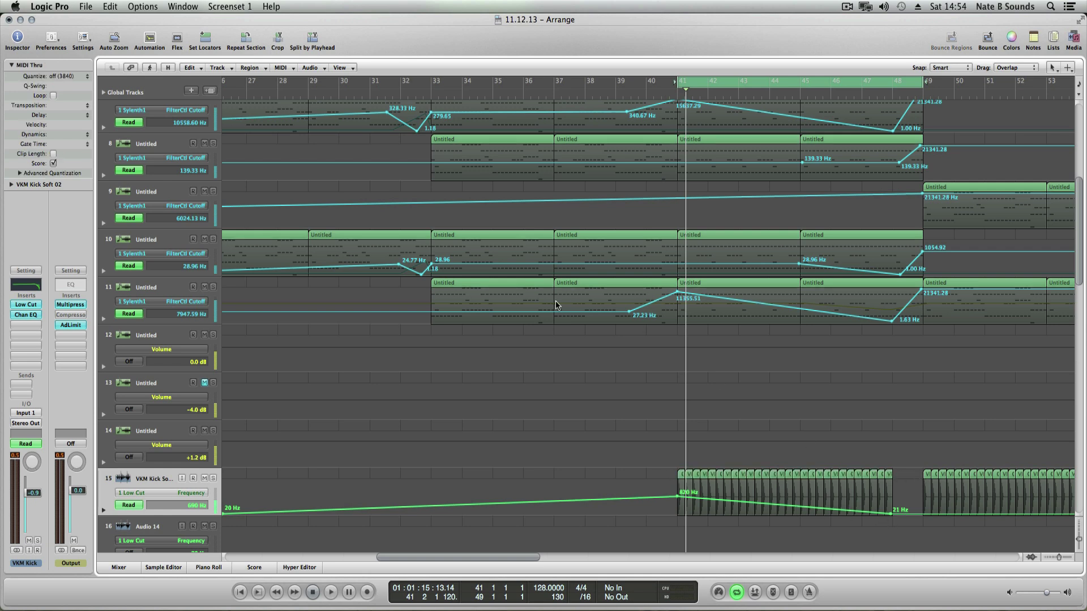
Step: Play the section from bar 41, turn off cycle mode so playback continues past bar 49, and stop around bar 50
key(space)
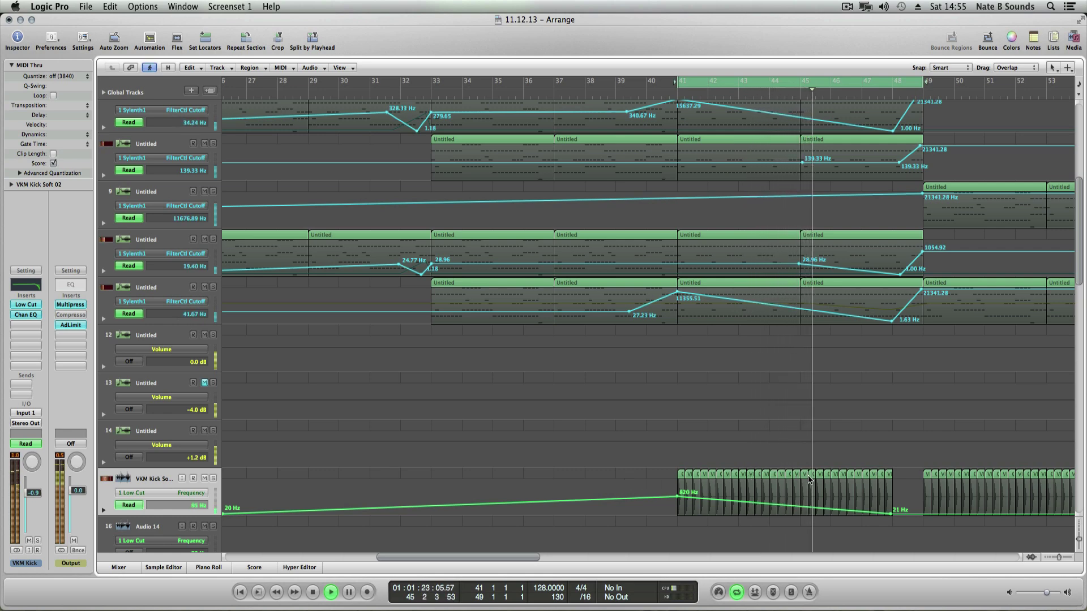
scroll(798, 478, down, 5)
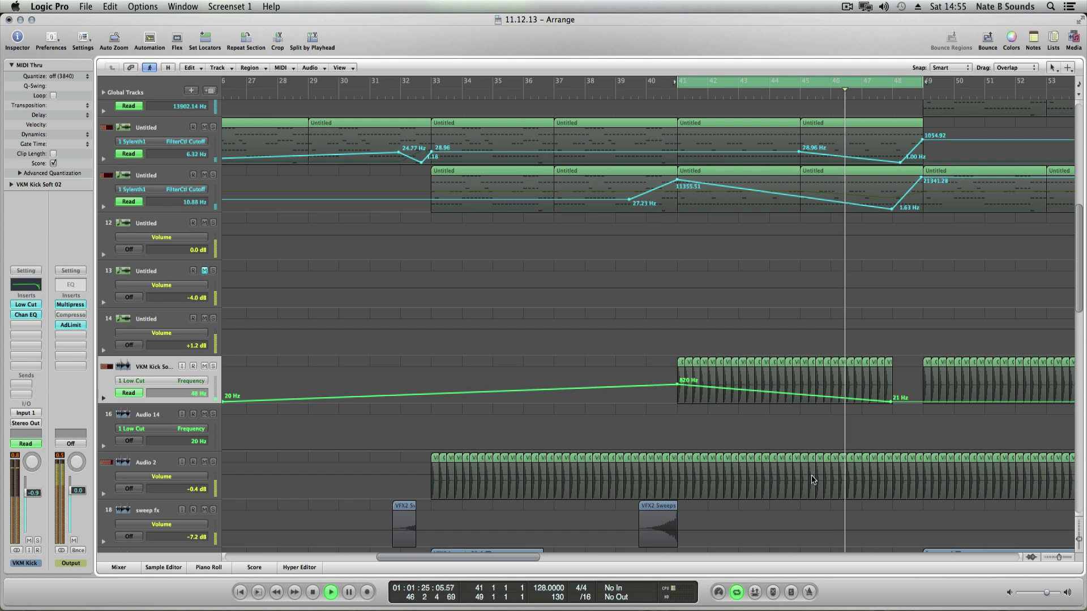
scroll(812, 480, down, 10)
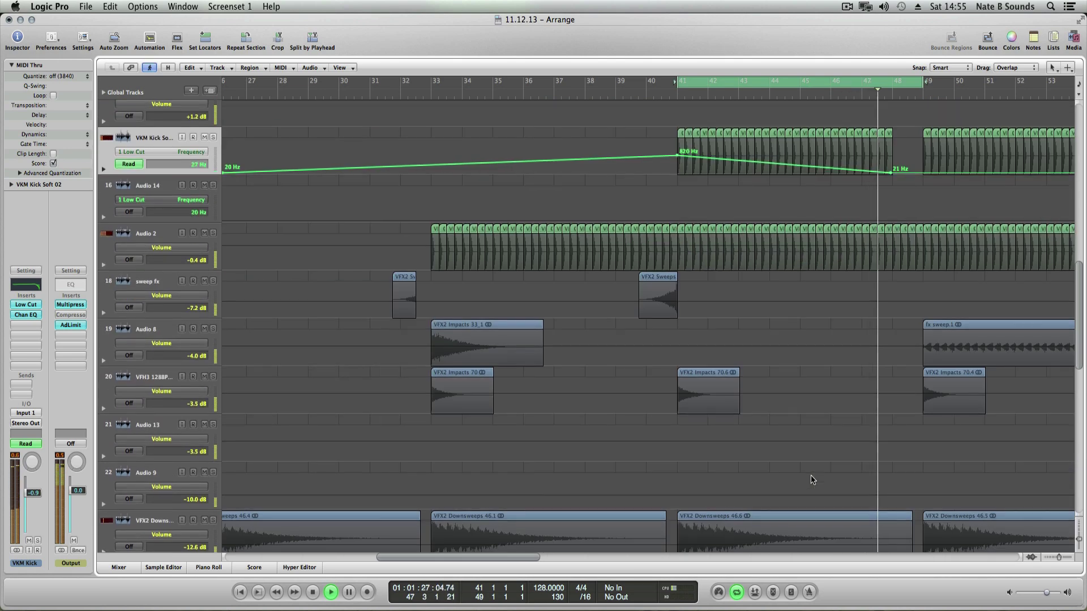
scroll(810, 478, up, 5)
click(850, 85)
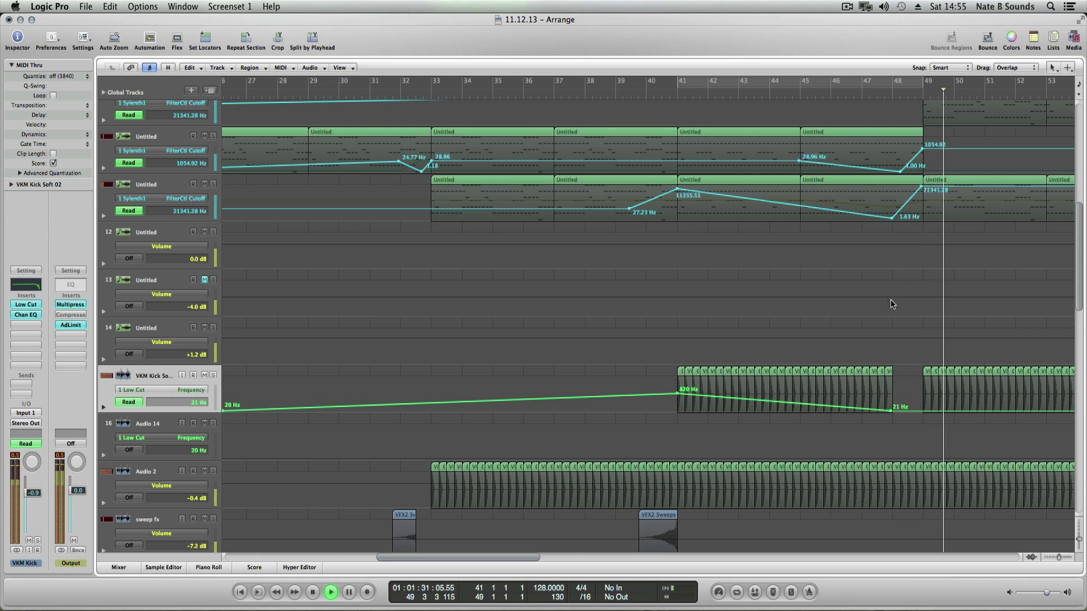
key(space)
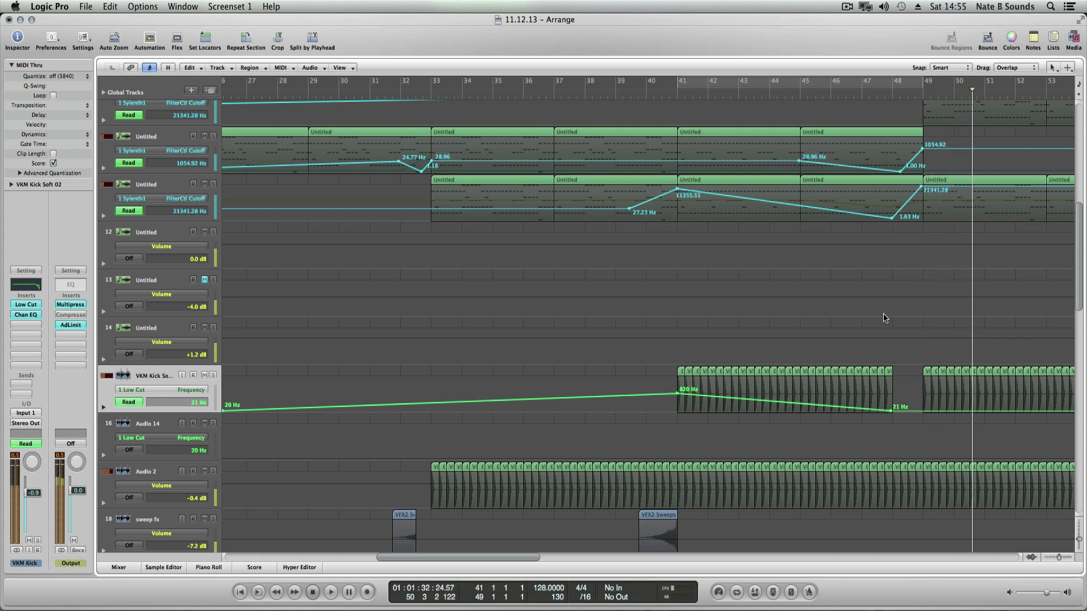
Step: Examine the effects and percussion tracks around bars 41–49, selecting the VUF1 Hammerhead and VEC4 Sweeps Up 44 regions
scroll(842, 389, down, 3)
scroll(843, 389, down, 4)
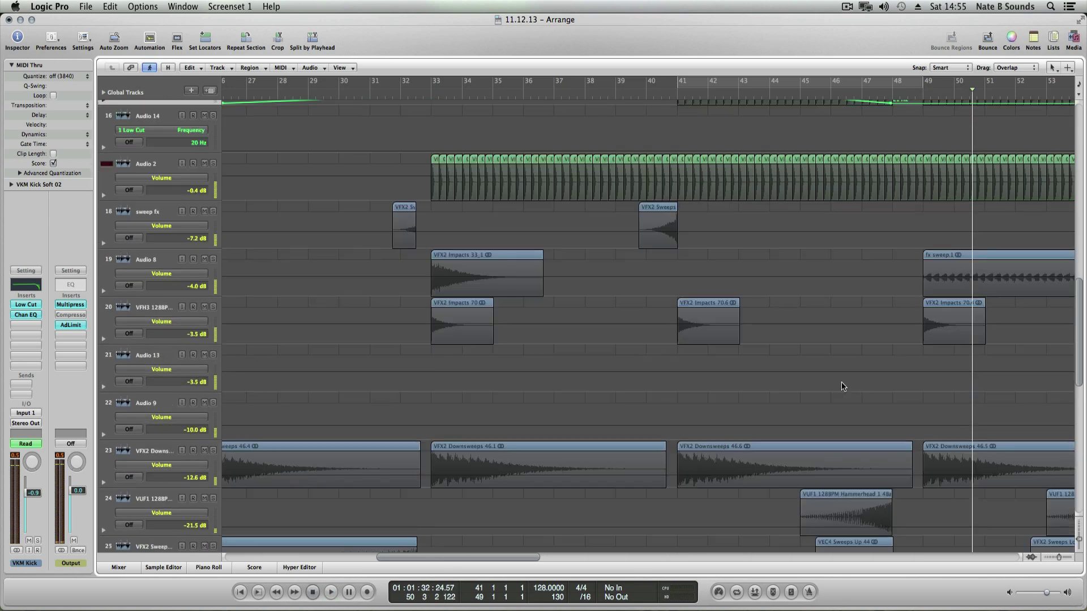
scroll(842, 389, up, 2)
scroll(841, 393, down, 5)
scroll(840, 403, down, 4)
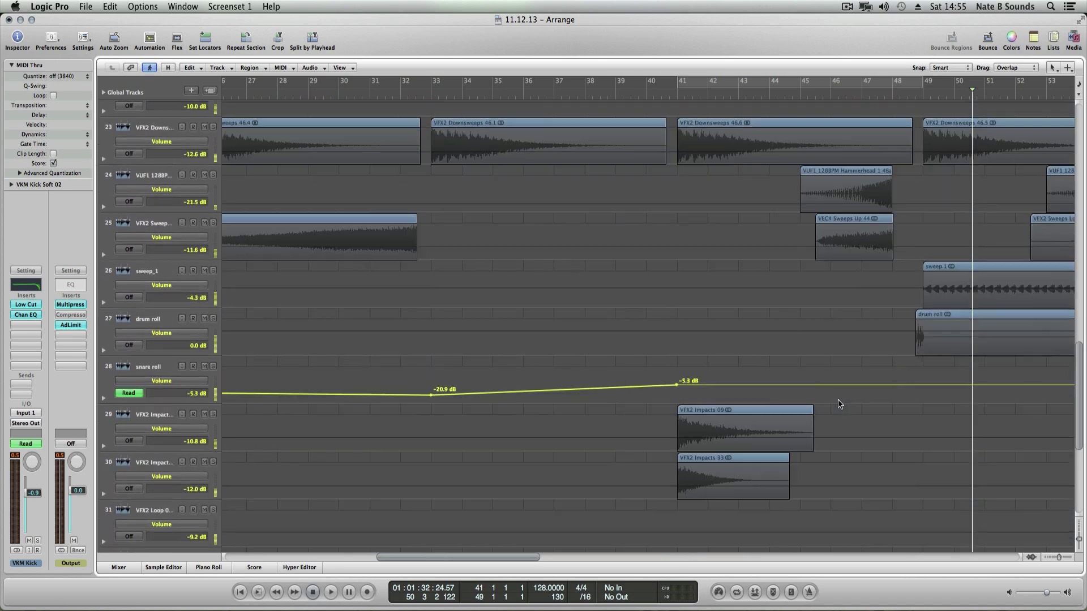
scroll(828, 401, down, 1)
scroll(828, 399, up, 2)
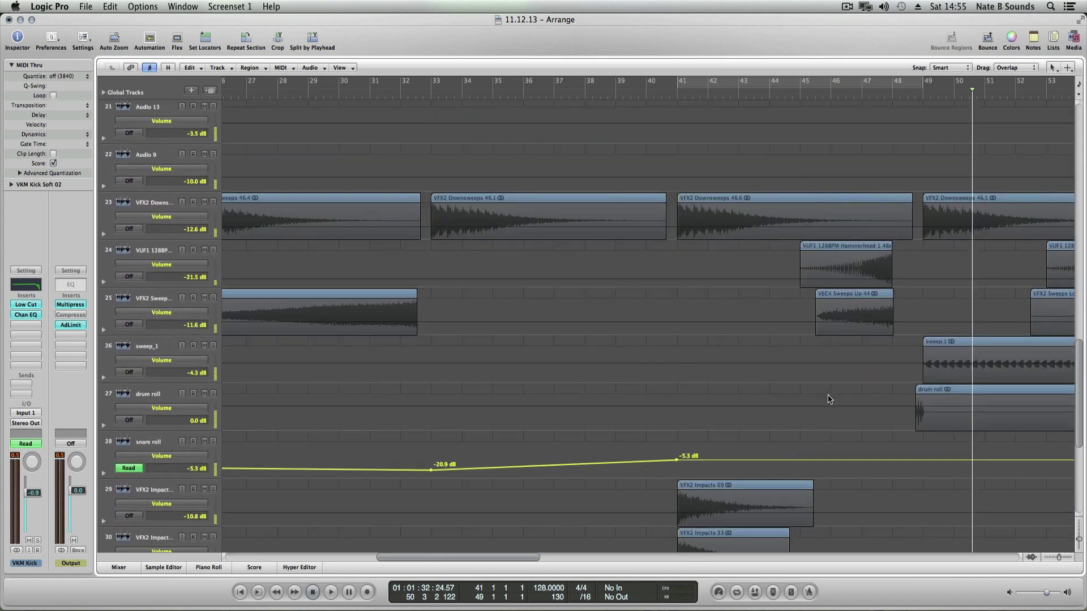
click(850, 246)
click(869, 293)
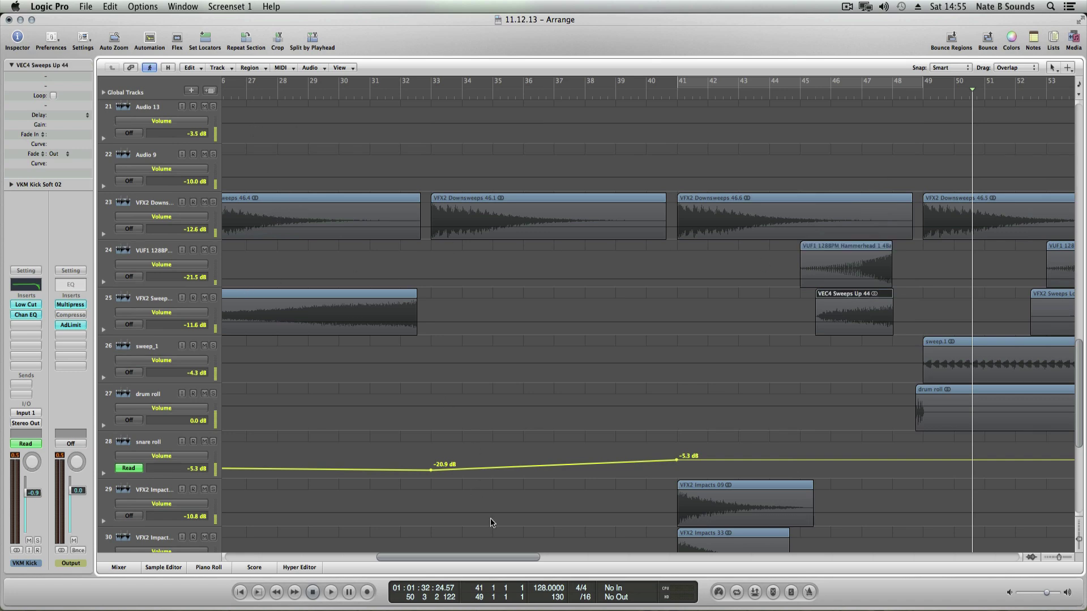
Step: Solo track 34 with the VUF2 Master 2 16Bars region and play it from bar 33 to bar 49
scroll(602, 503, down, 5)
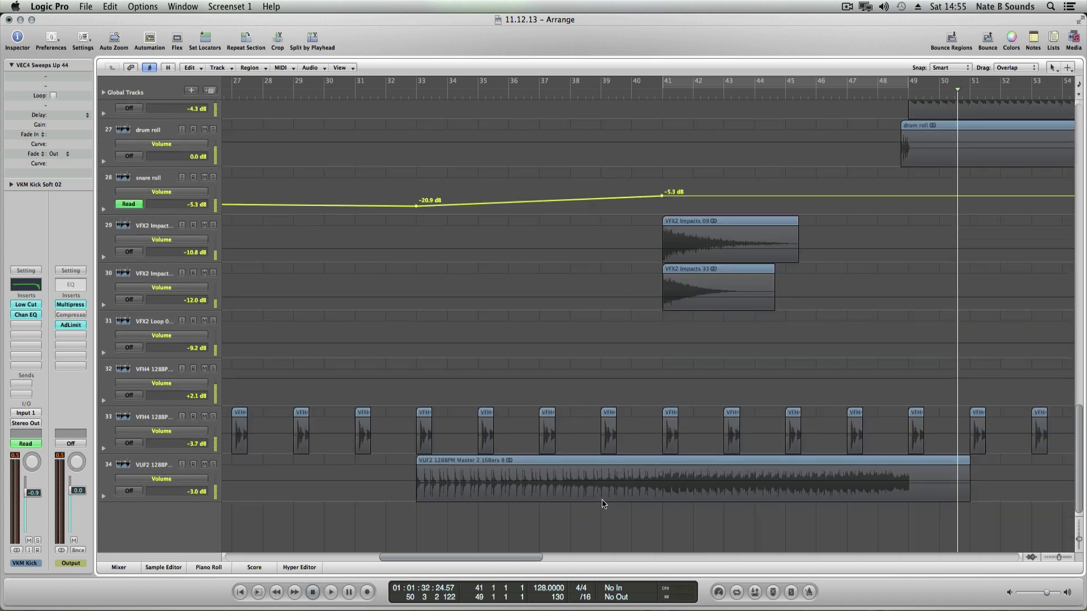
click(624, 469)
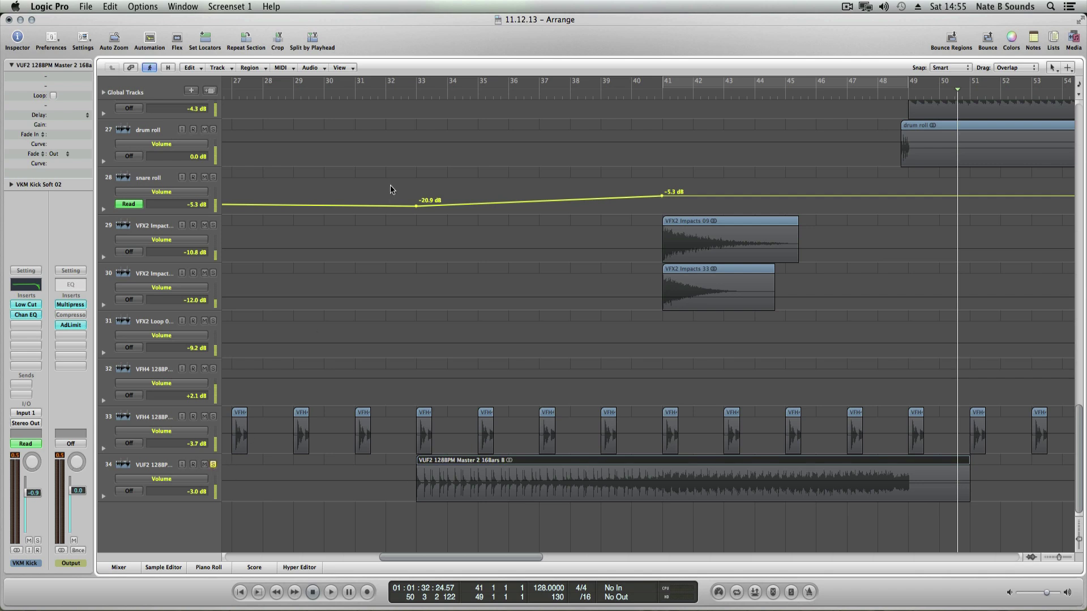
click(417, 91)
key(space)
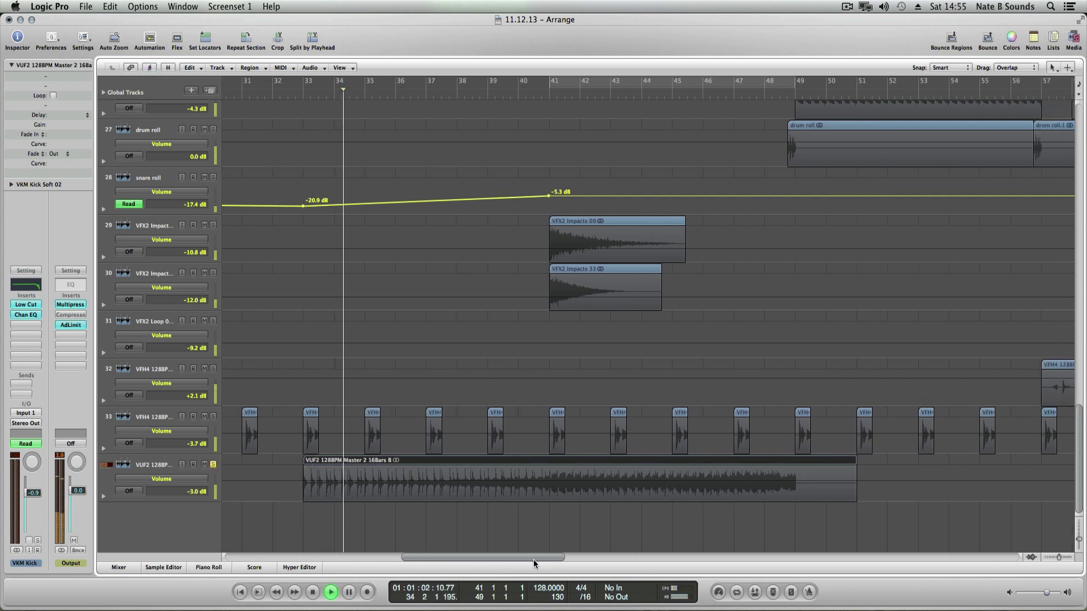
drag(511, 556, 533, 560)
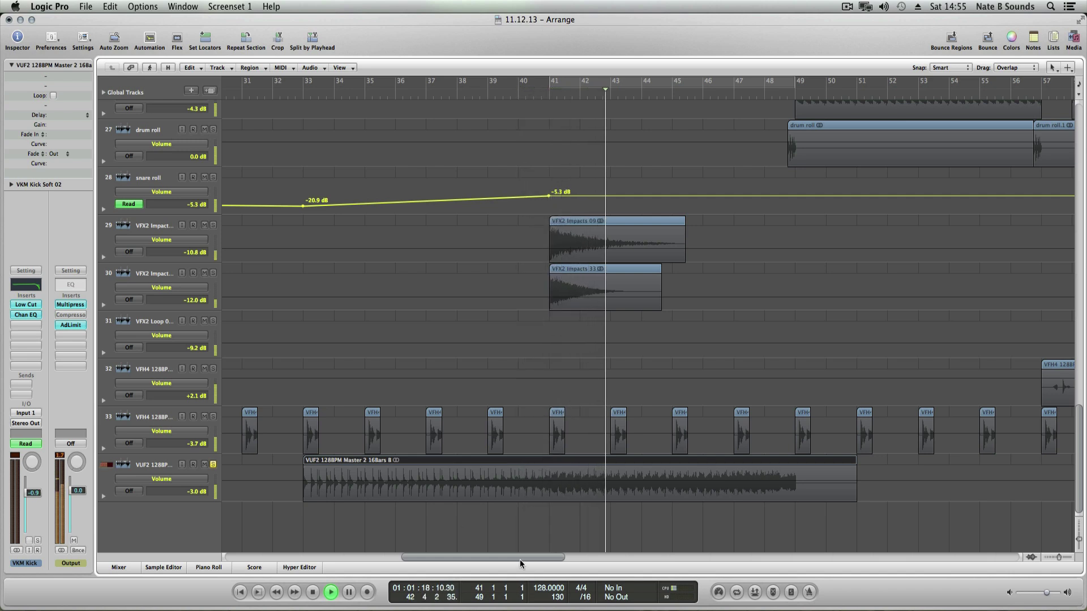
drag(519, 559, 544, 560)
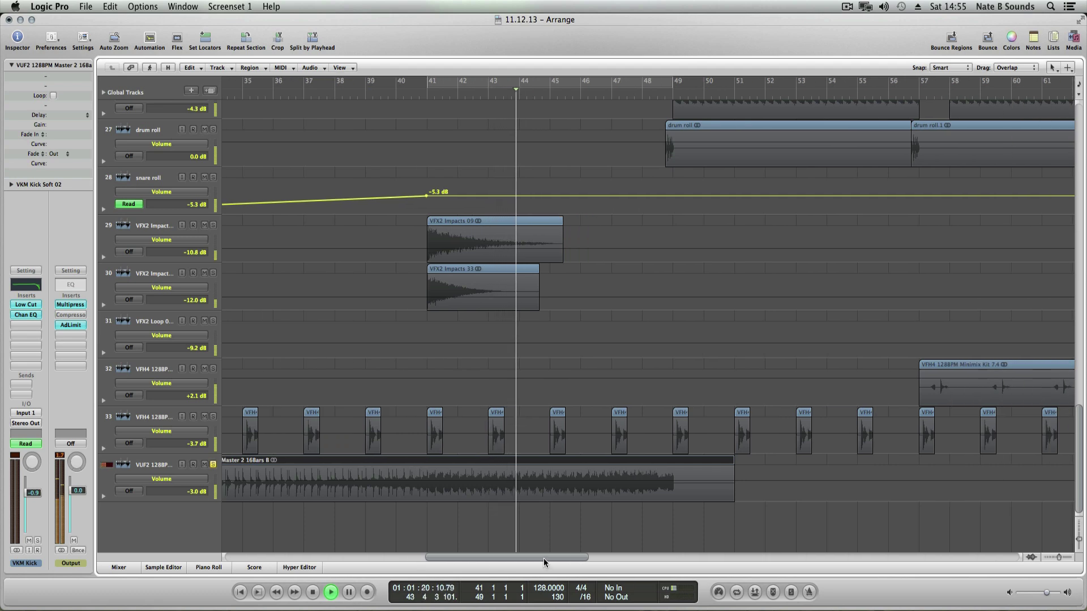
scroll(467, 522, up, 10)
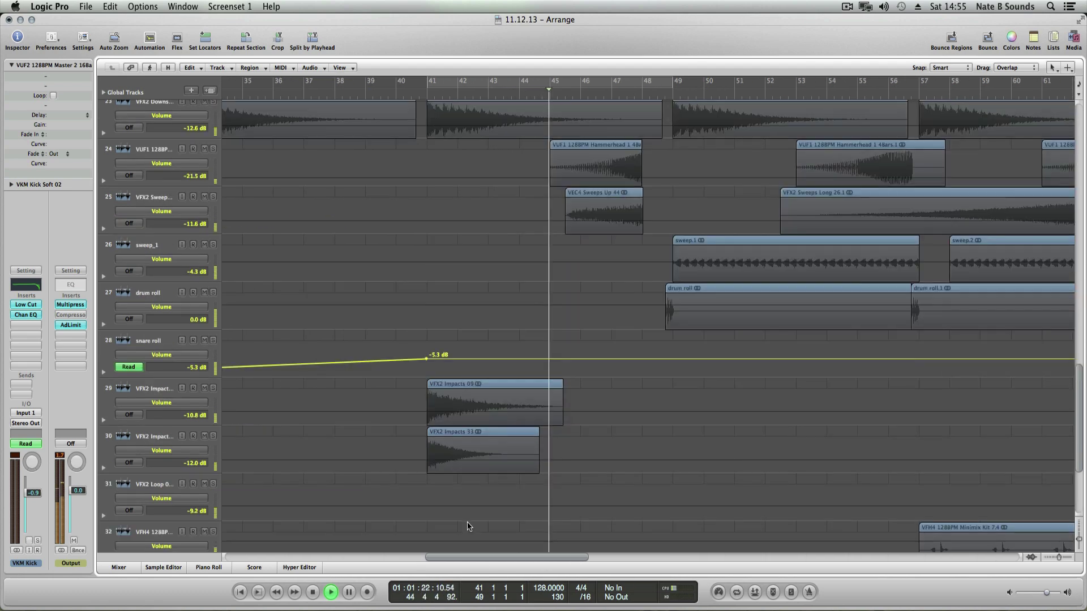
scroll(467, 527, up, 6)
scroll(467, 526, down, 14)
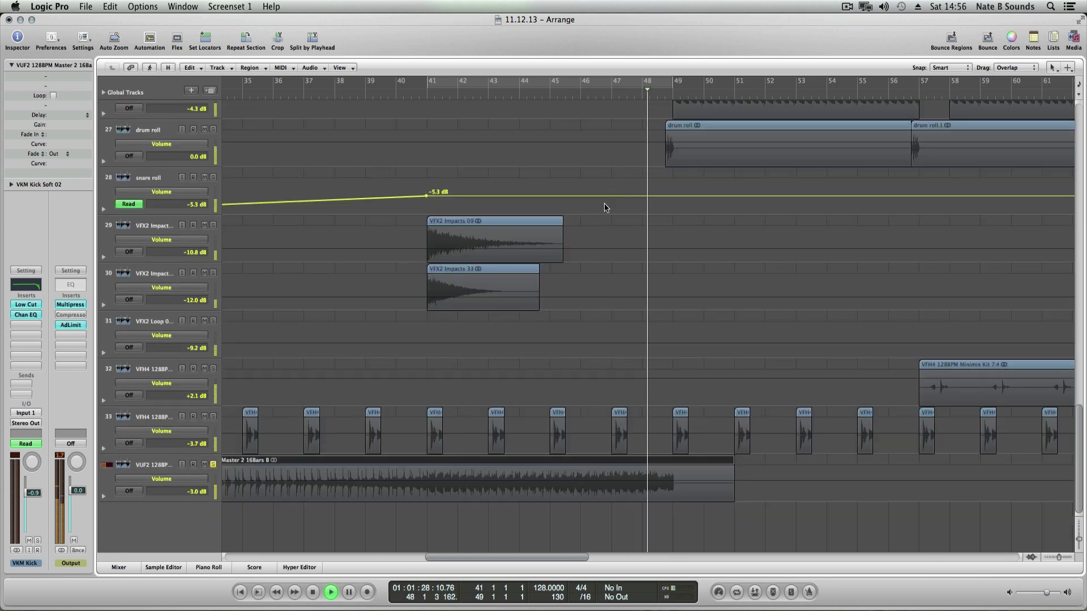
key(space)
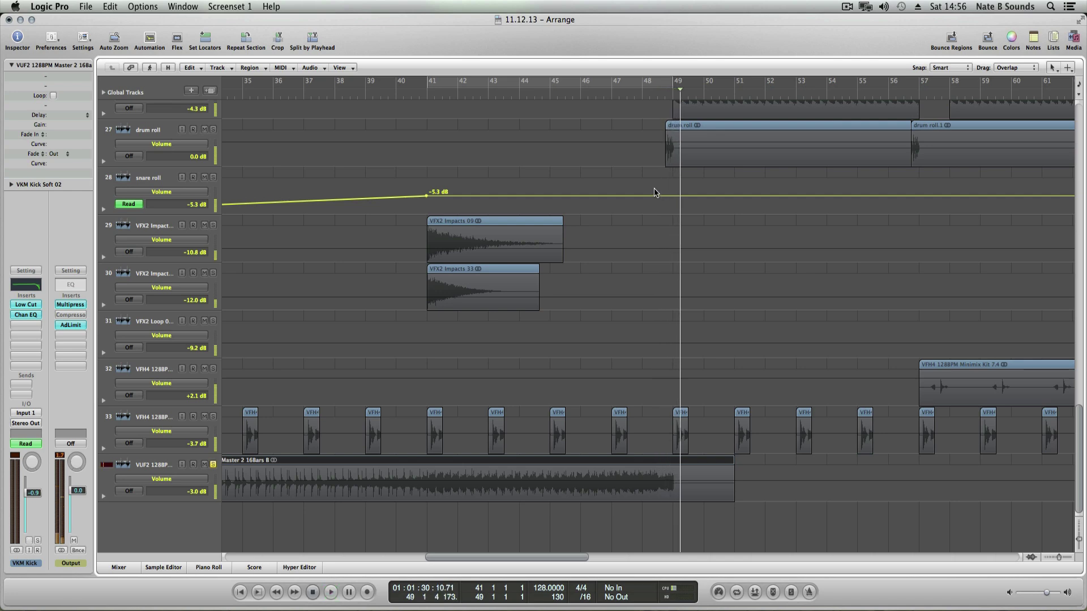
Step: Open track 7's bar 41 region in the piano roll to check its notes, and close the editor again
scroll(555, 281, up, 20)
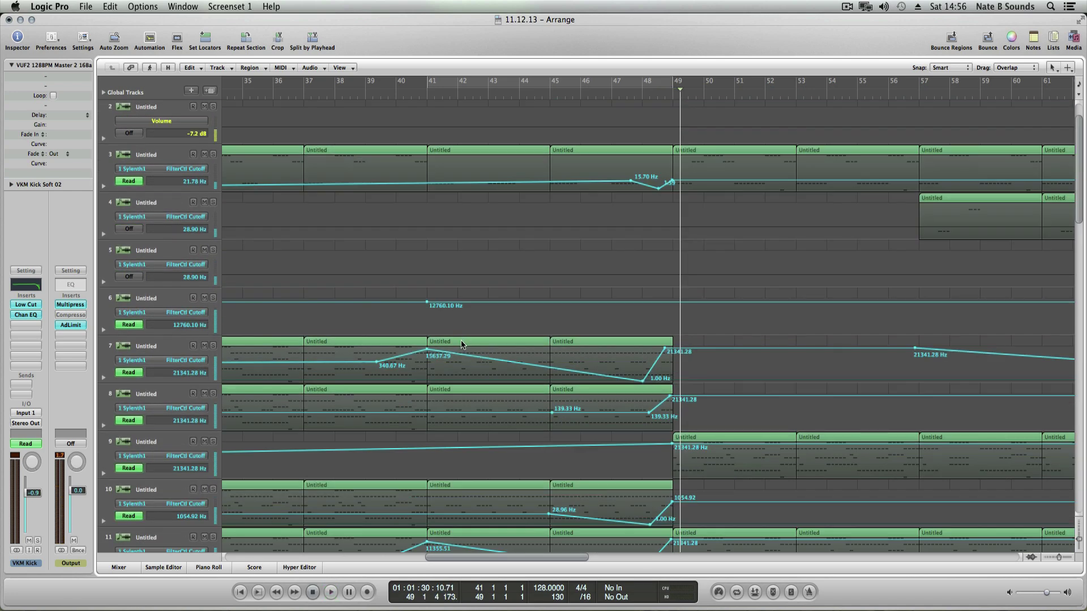
double_click(462, 343)
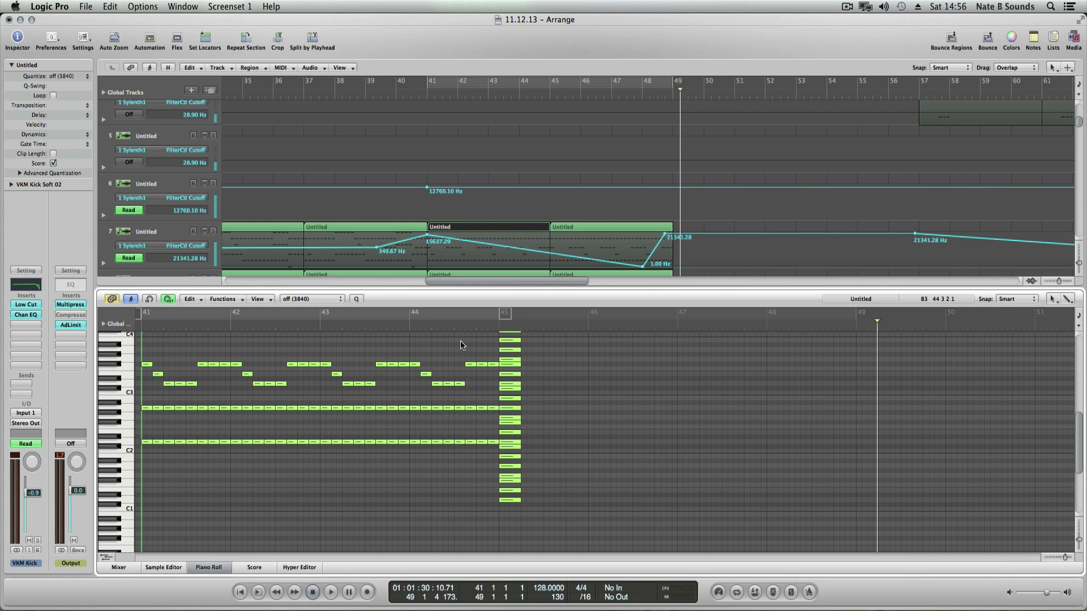
click(216, 569)
Step: Select the sweep.1 region at bar 49 and compare it with the synth tracks around that transition
scroll(498, 315, down, 6)
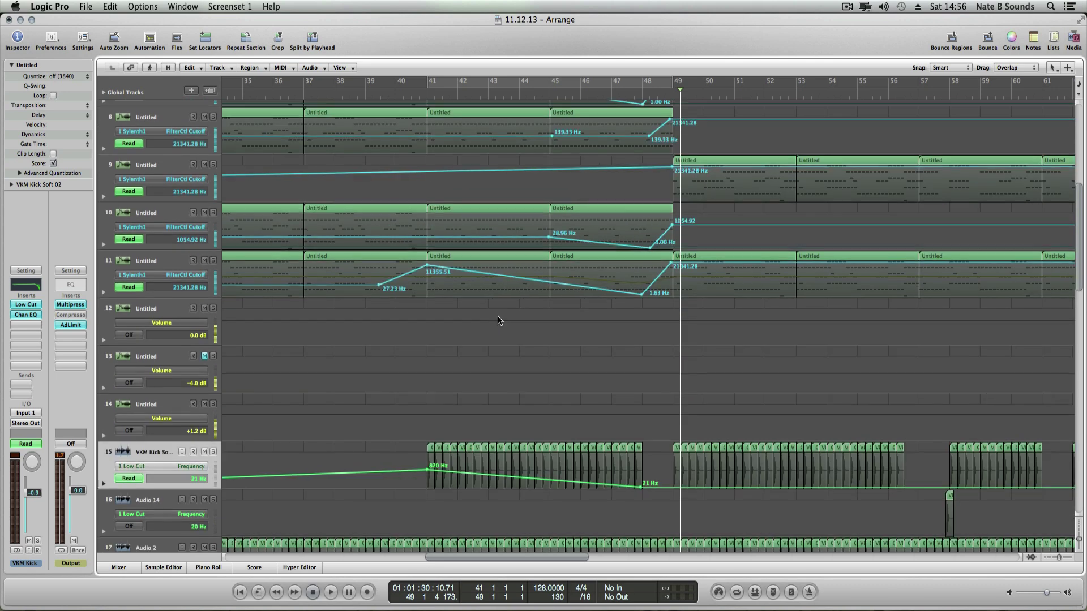
scroll(494, 326, down, 12)
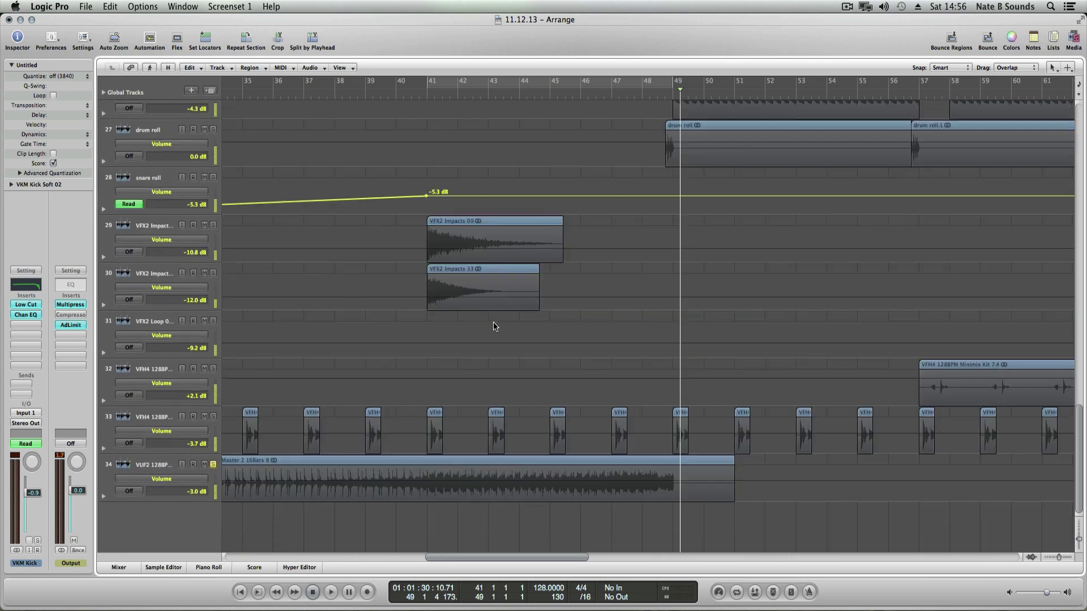
scroll(494, 344, up, 2)
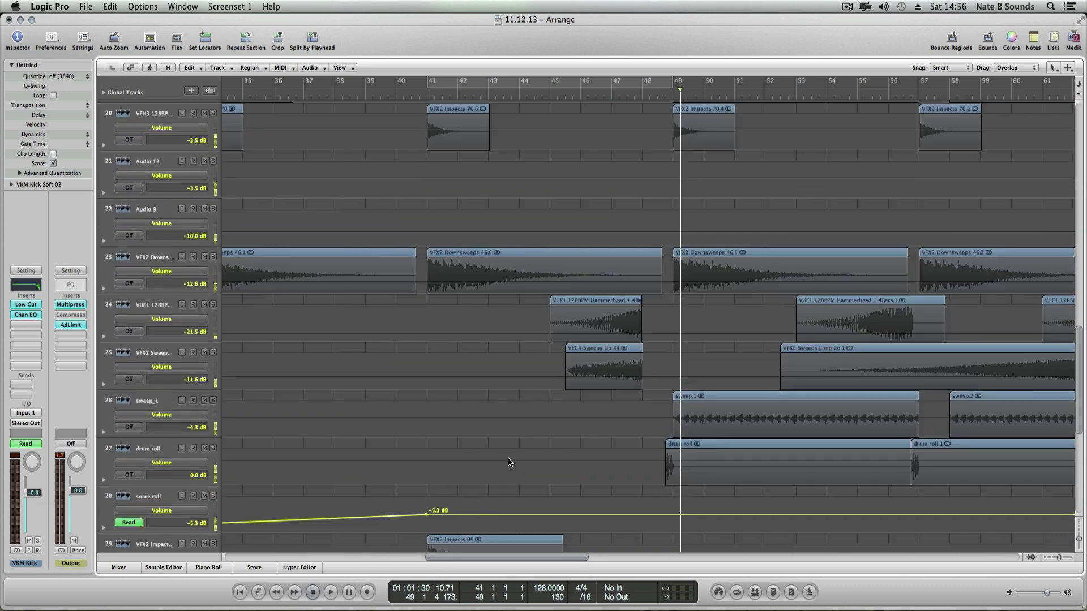
click(722, 396)
scroll(715, 388, up, 18)
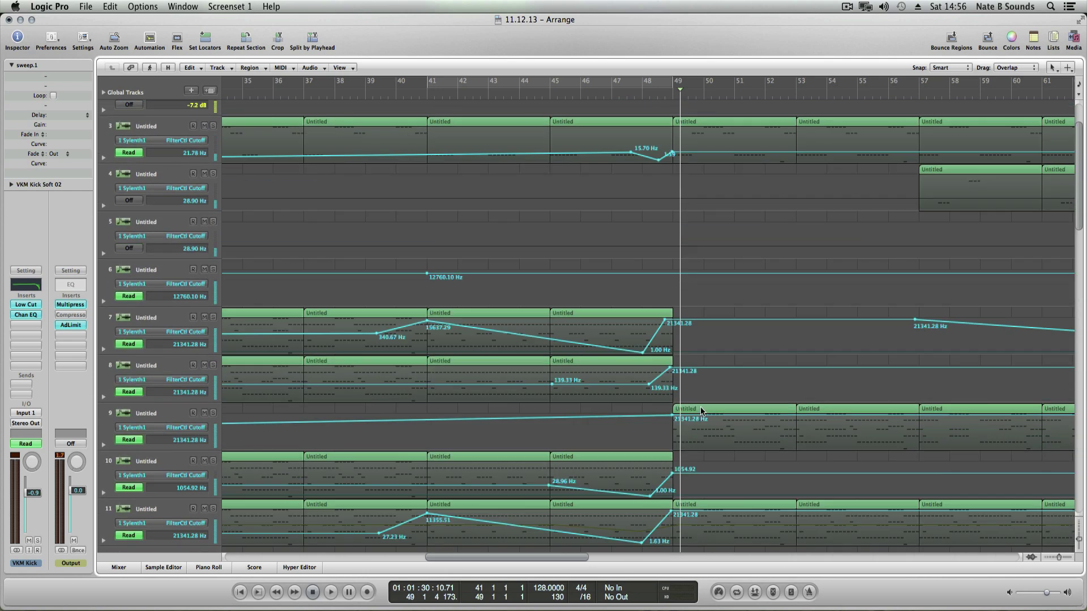
Step: Solo the sweep_1 track and play it from bar 49 to about bar 54
scroll(659, 410, down, 16)
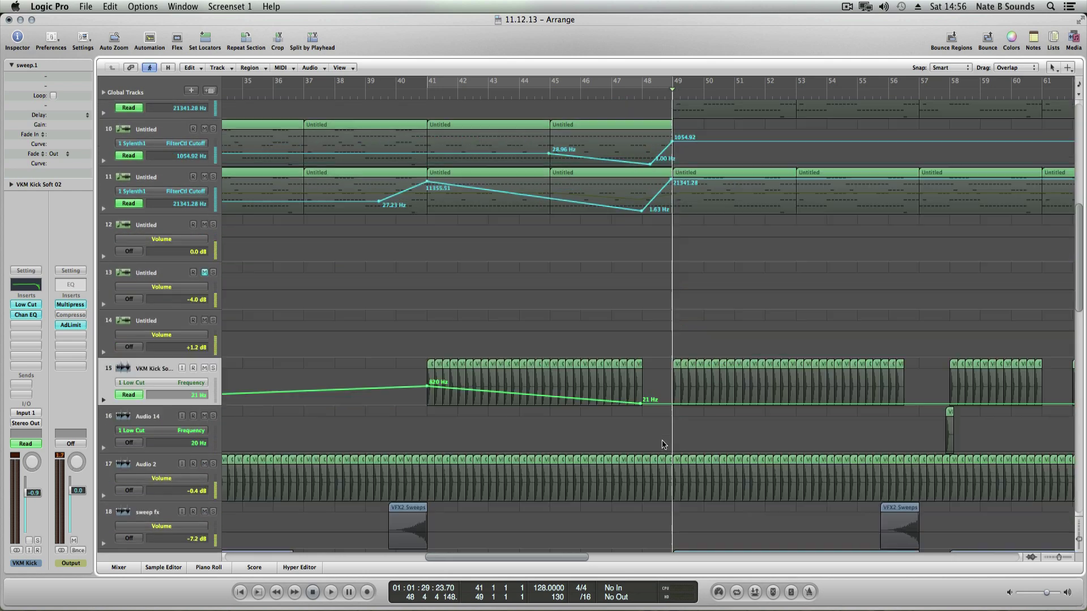
scroll(662, 454, down, 2)
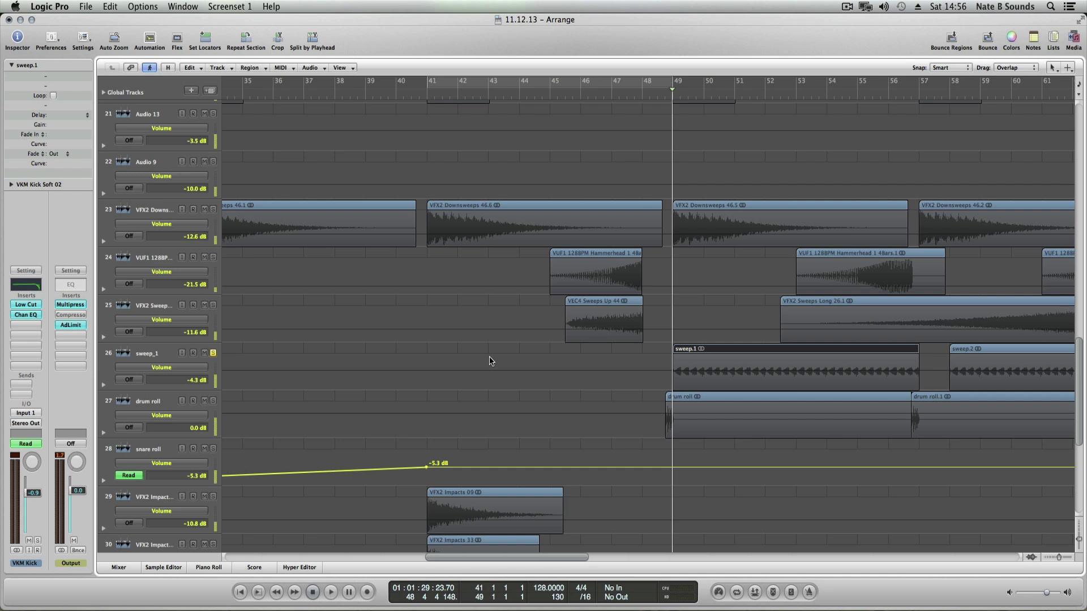
key(space)
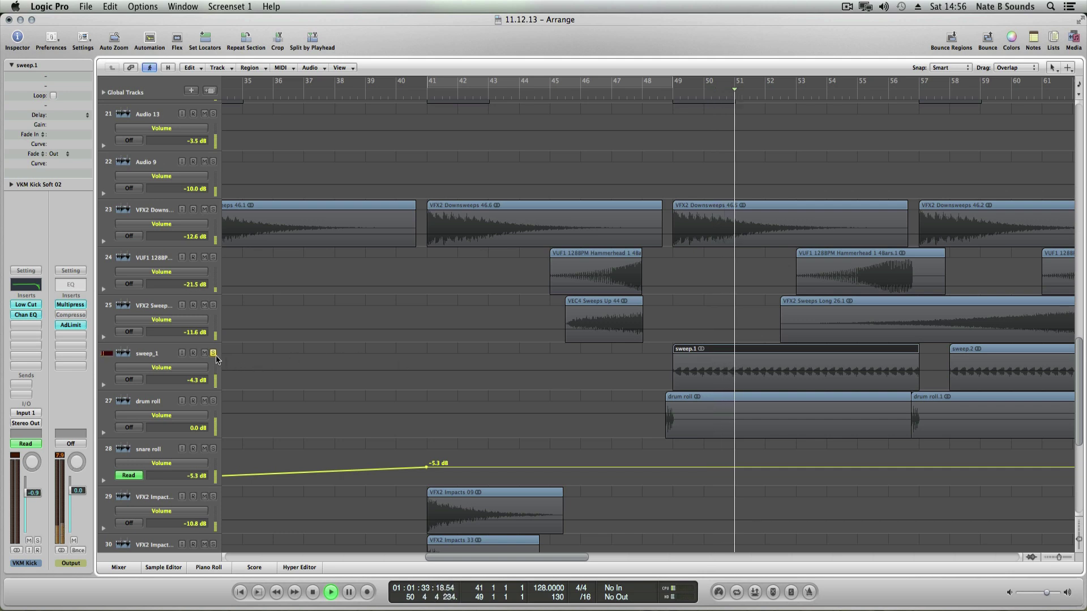
drag(489, 561, 542, 559)
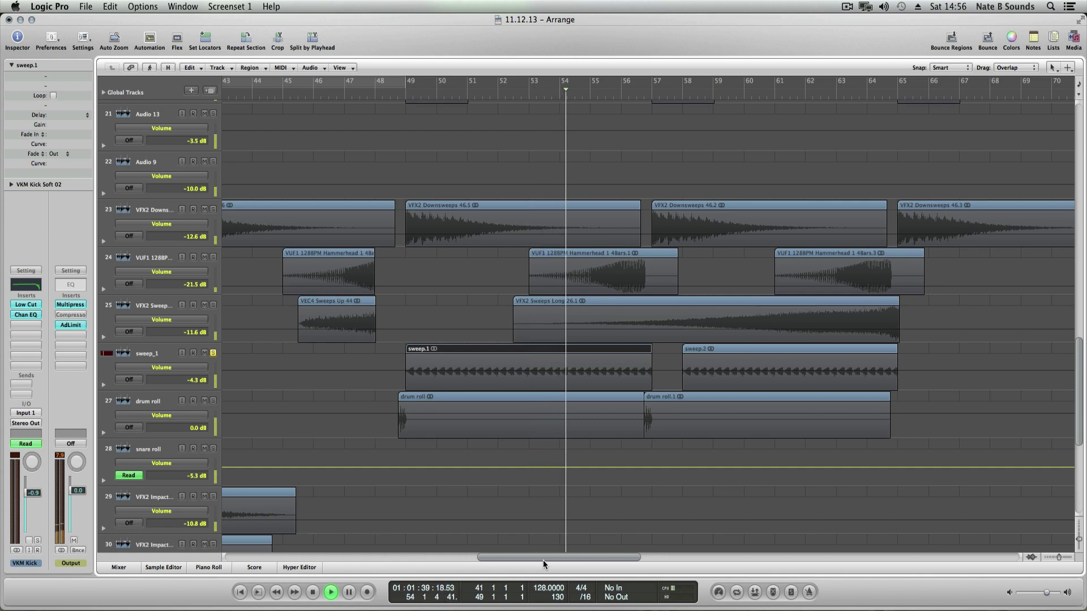
key(space)
Step: Turn off solo on the sweep_1 track and return the playhead to bar 49
scroll(481, 373, up, 2)
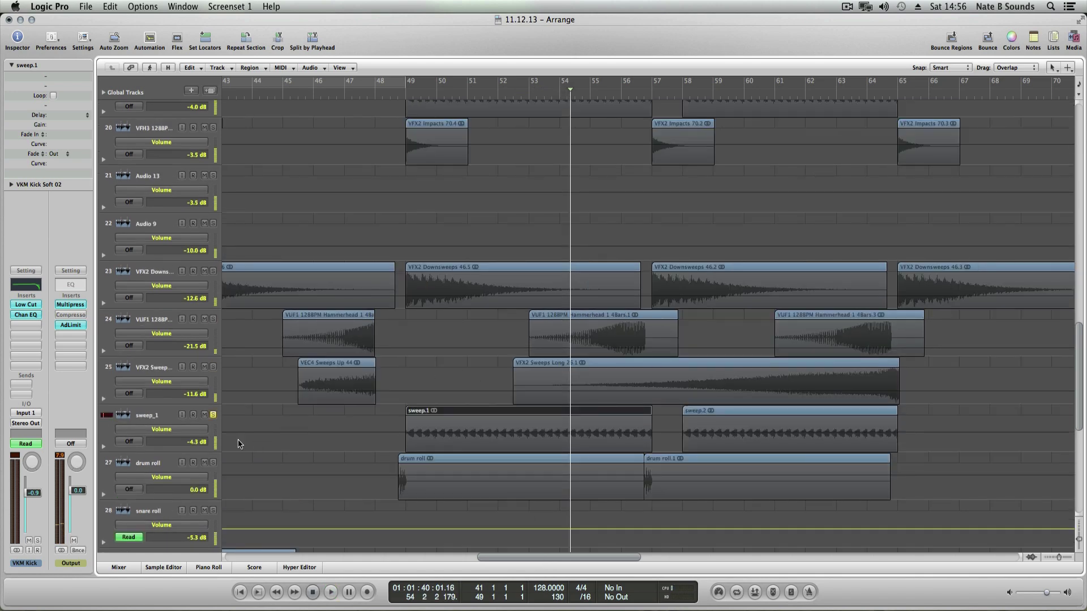
click(212, 415)
click(405, 97)
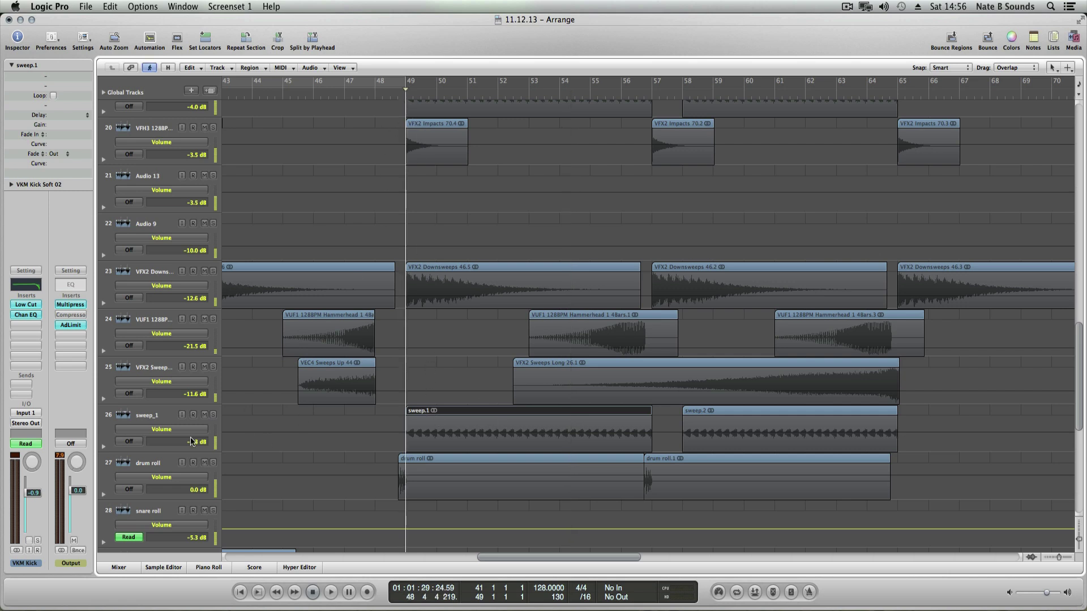
Step: Select the sweep_1 track, open its Compressor to examine the side-chain settings, and close the plug-in
click(134, 419)
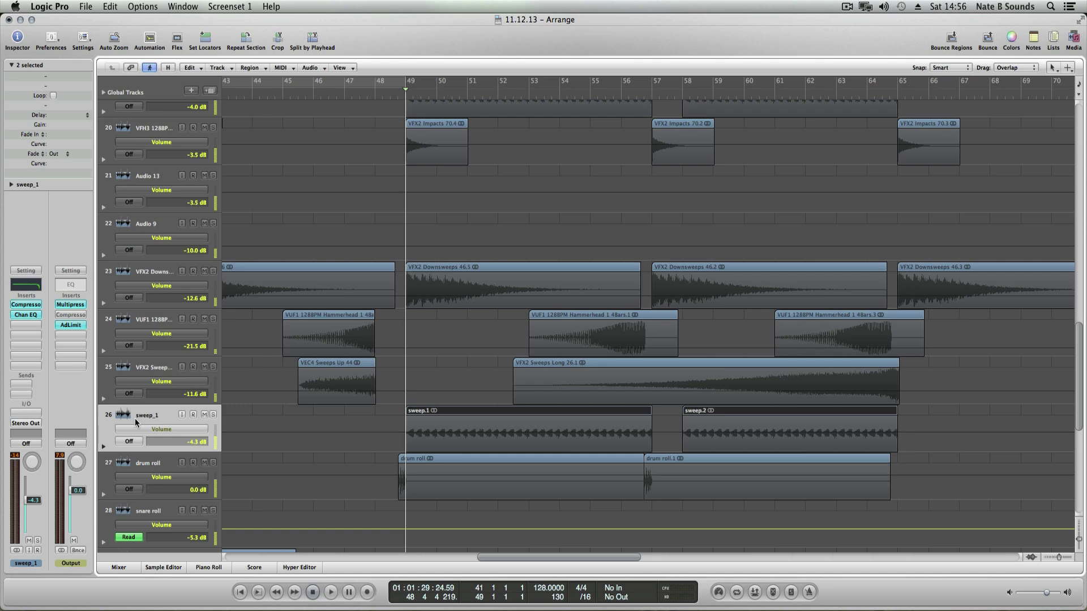
click(28, 306)
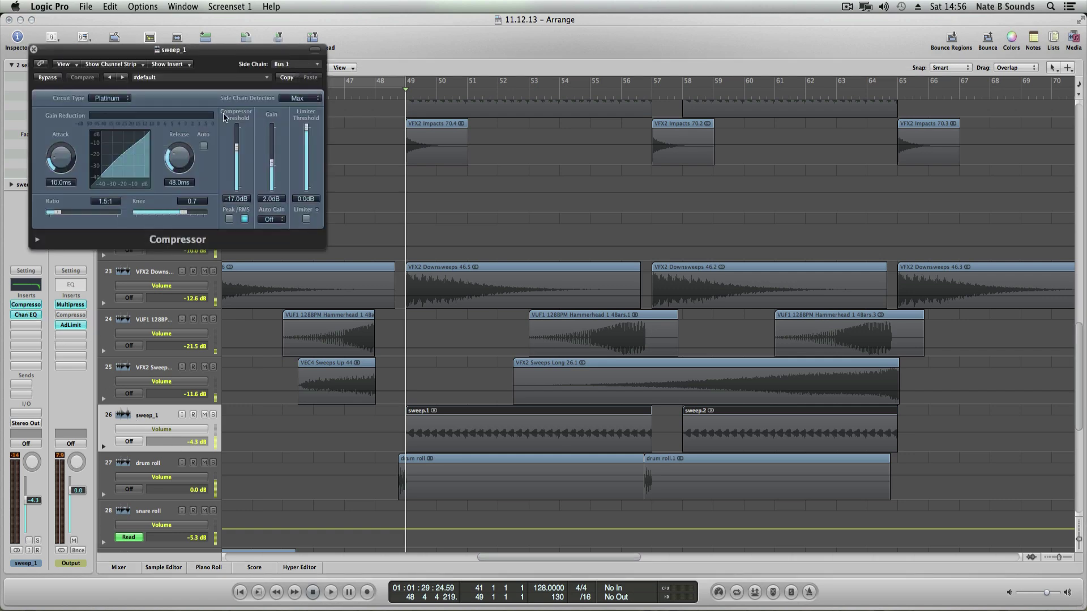
click(34, 50)
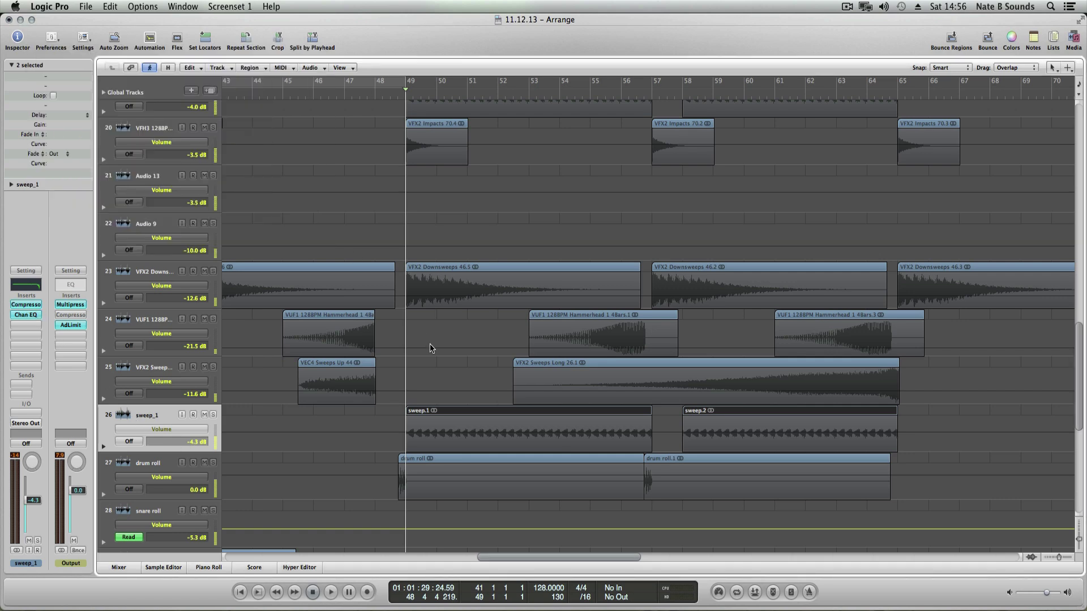
Step: Solo the sweep_1 track and play its first bar from bar 49
scroll(466, 395, up, 5)
scroll(479, 382, down, 7)
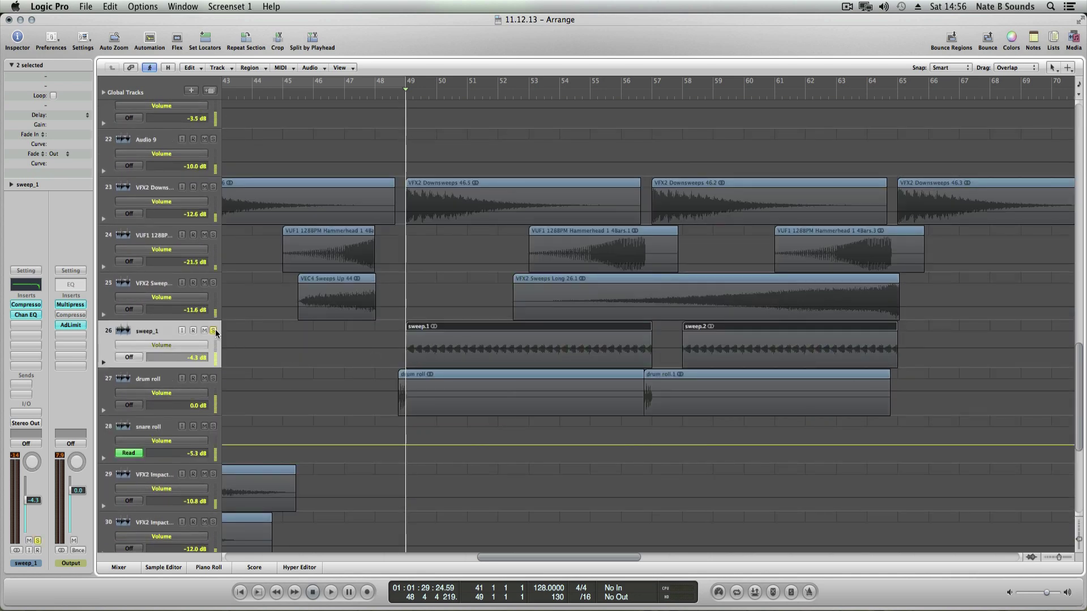
key(space)
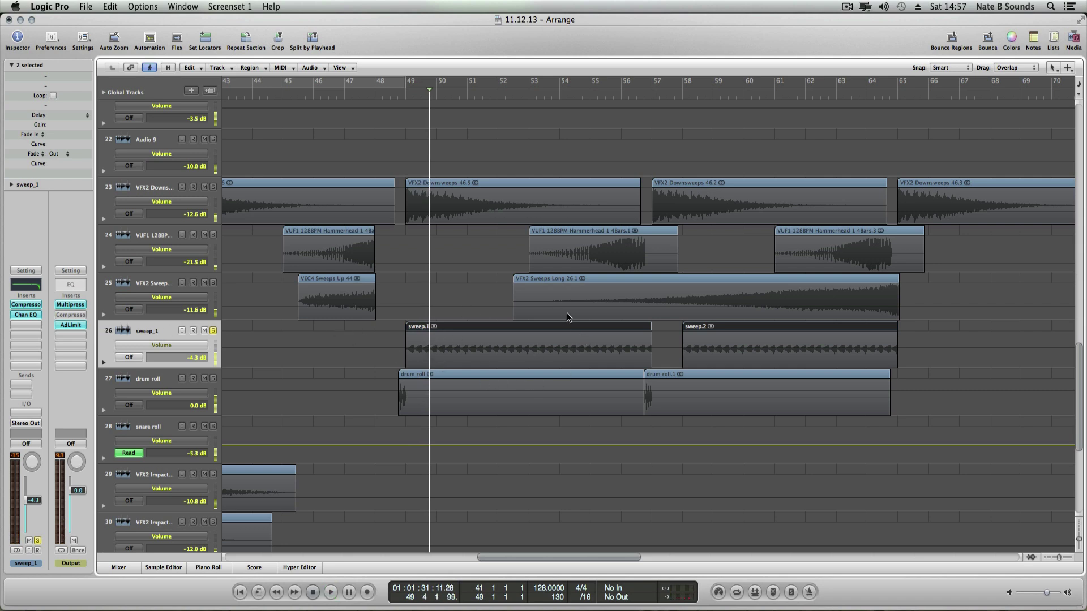
Step: Select the Audio 2 kick track, solo it alongside sweep_1, and play both up to about bar 50
scroll(346, 385, up, 10)
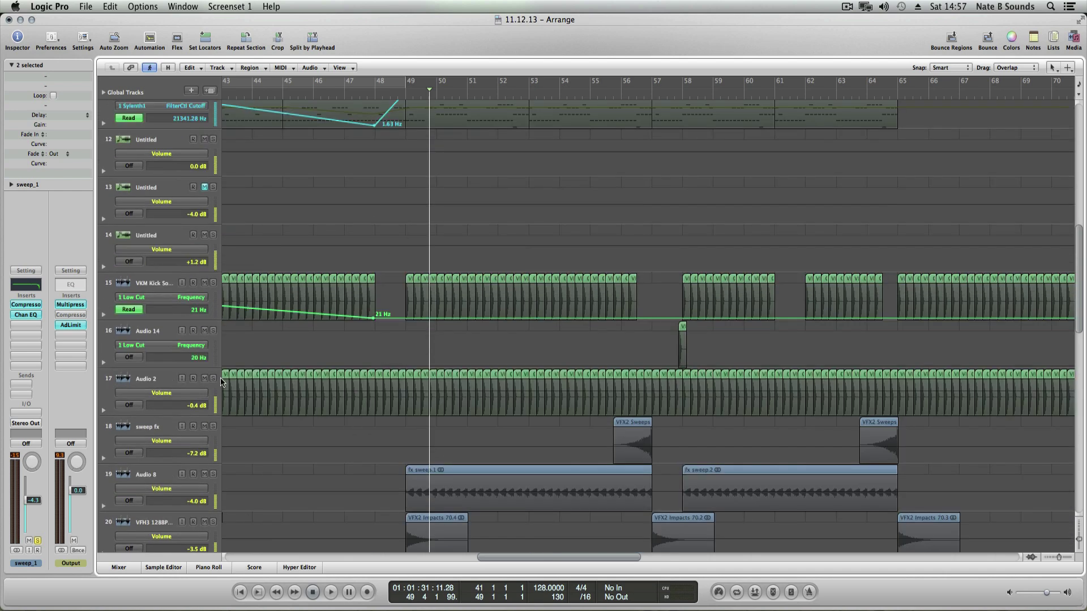
click(153, 387)
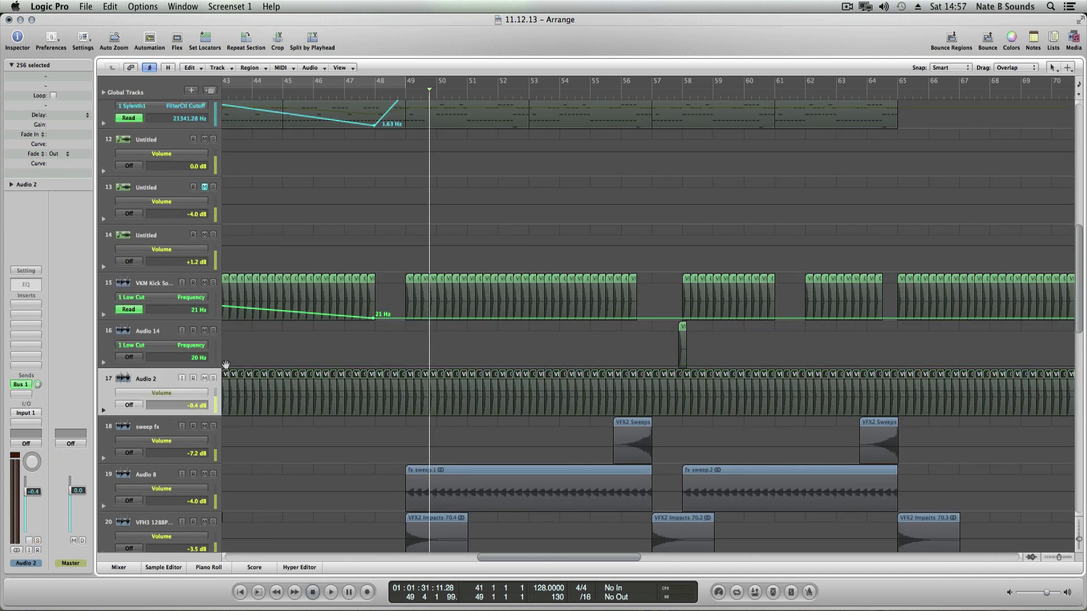
key(s)
key(space)
key(space)
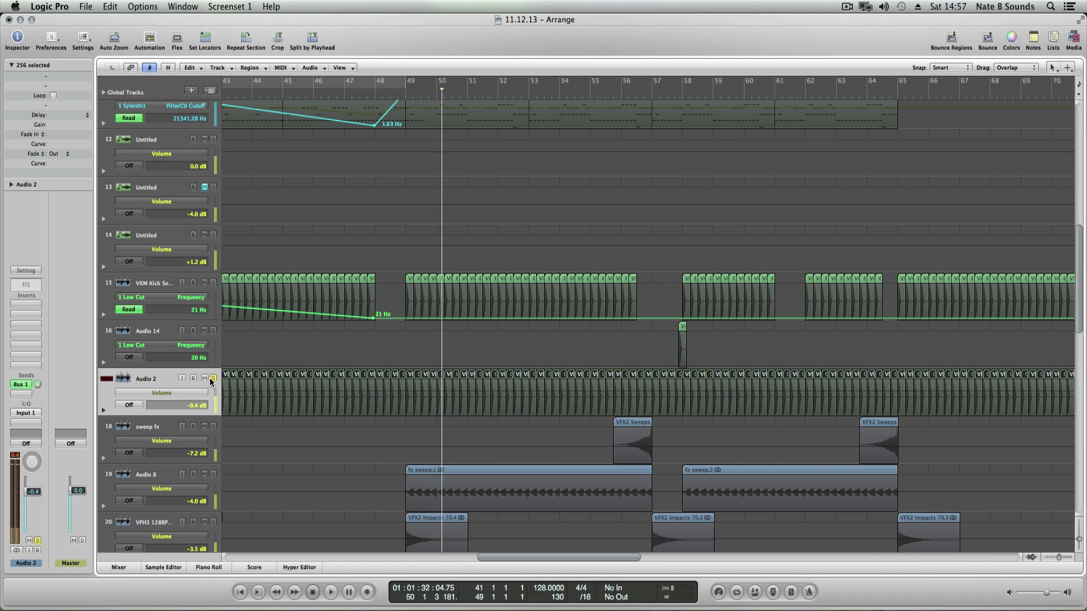
Step: Turn off solo on Audio 2 and examine the effects layers, selecting the VFX2 Impacts 70.2 and VFX2 Sweeps Long 26.1 regions
scroll(374, 459, down, 10)
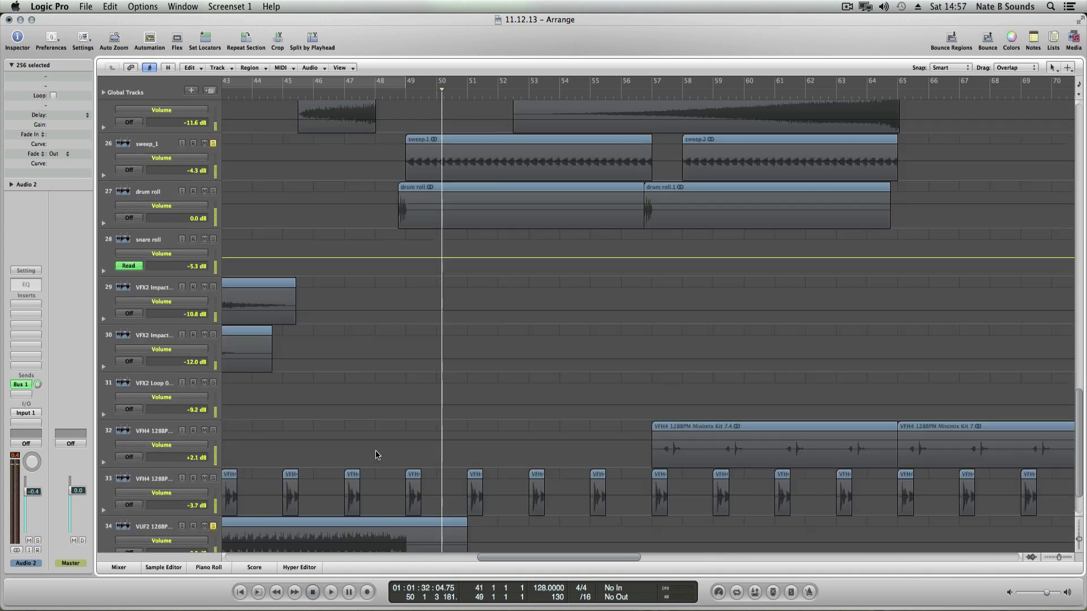
scroll(374, 459, up, 3)
scroll(456, 490, up, 5)
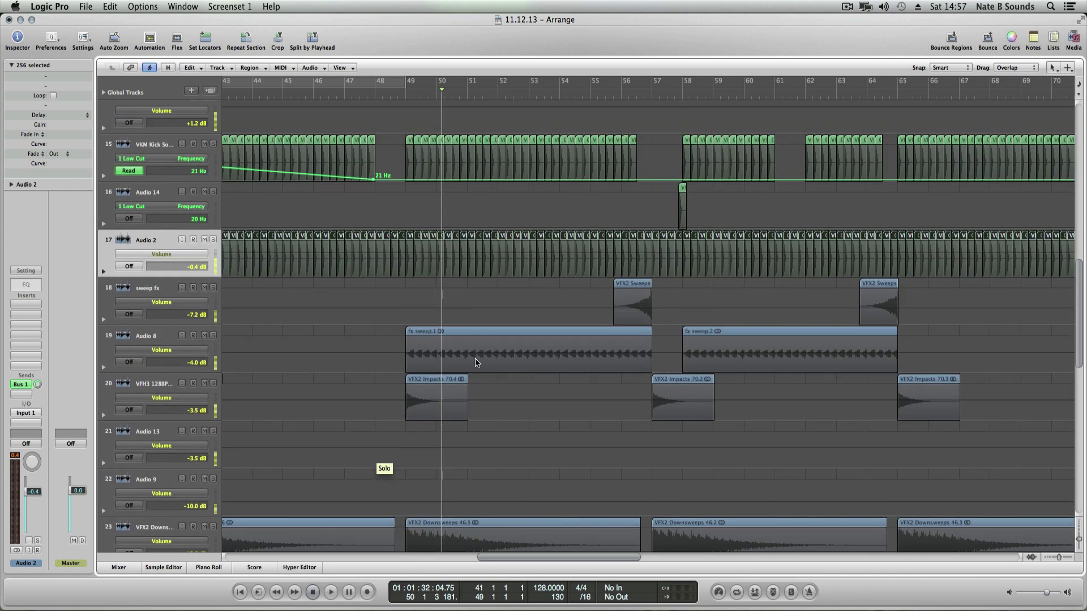
scroll(498, 369, down, 4)
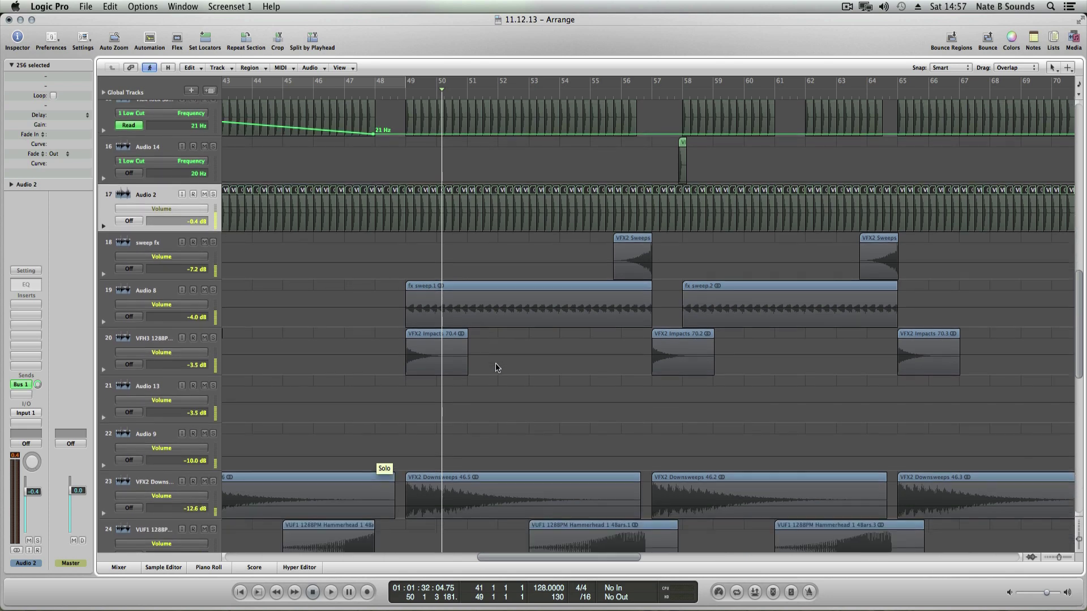
click(667, 298)
scroll(583, 405, down, 8)
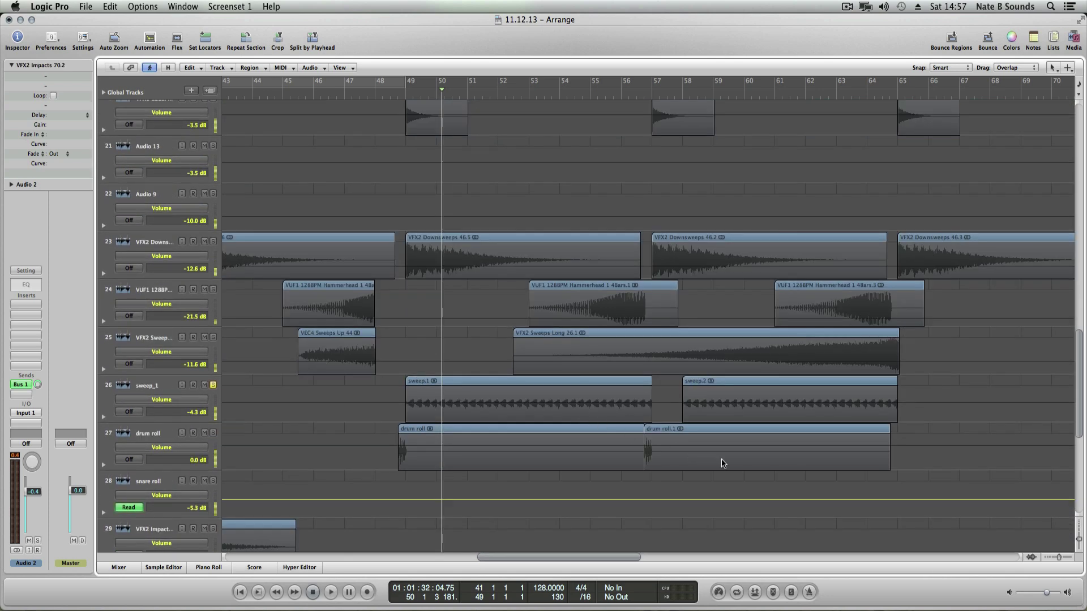
click(626, 335)
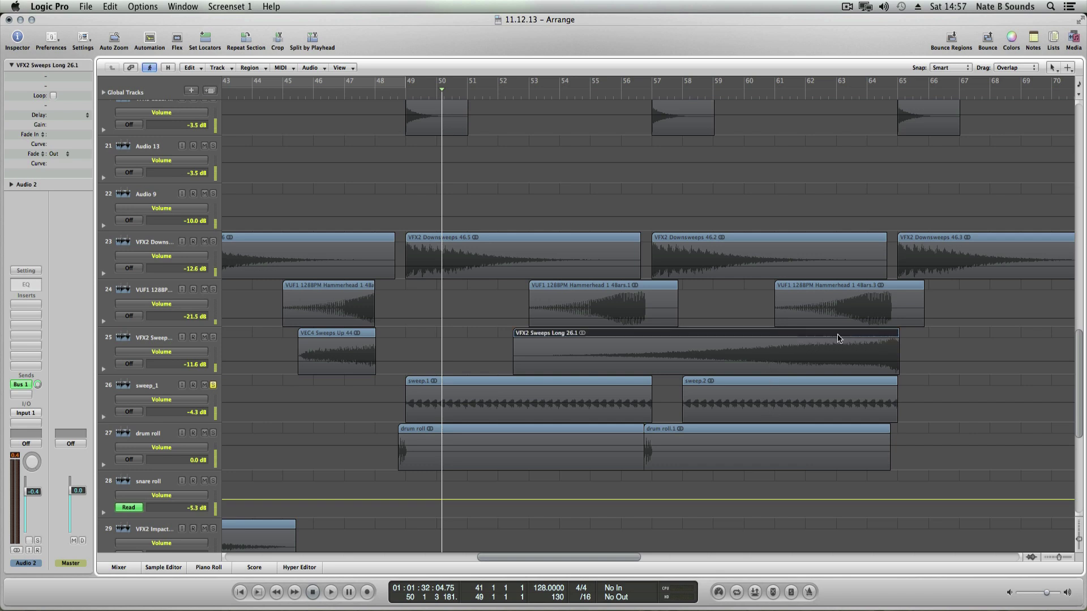
scroll(591, 273, up, 2)
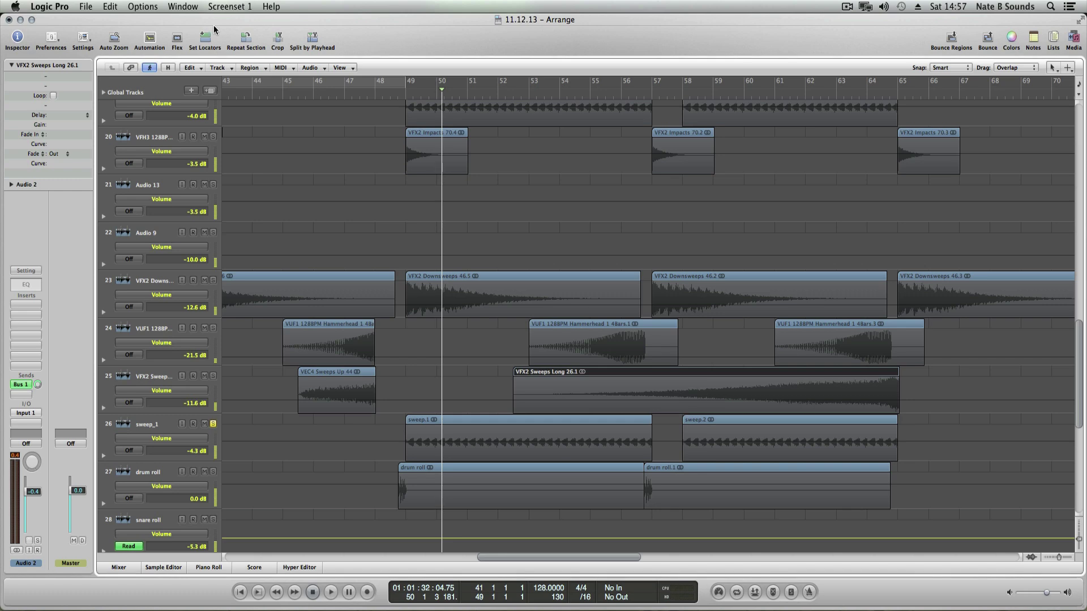
Step: Hide the track automation and look over all layers of the arrangement between bars 49 and 65
click(150, 39)
scroll(582, 310, up, 10)
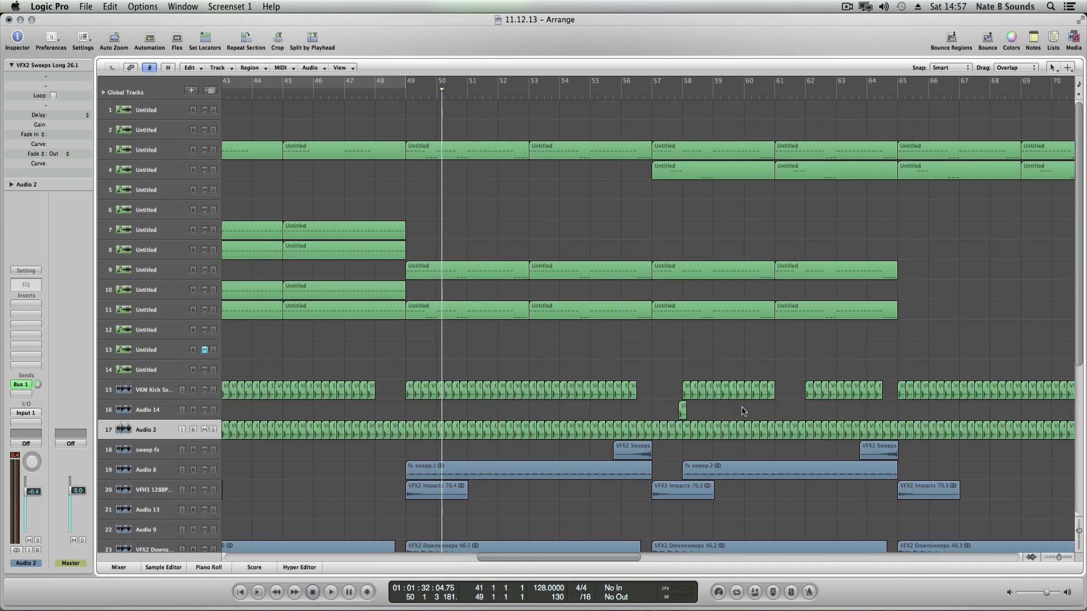
drag(531, 178, 915, 400)
click(915, 401)
scroll(912, 335, up, 10)
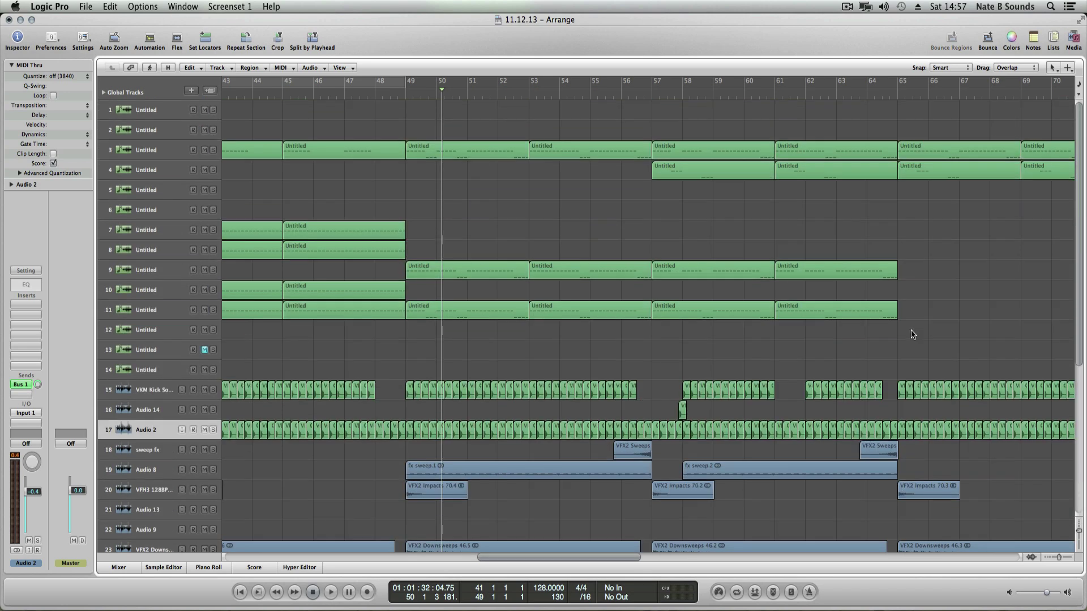
scroll(899, 405, down, 10)
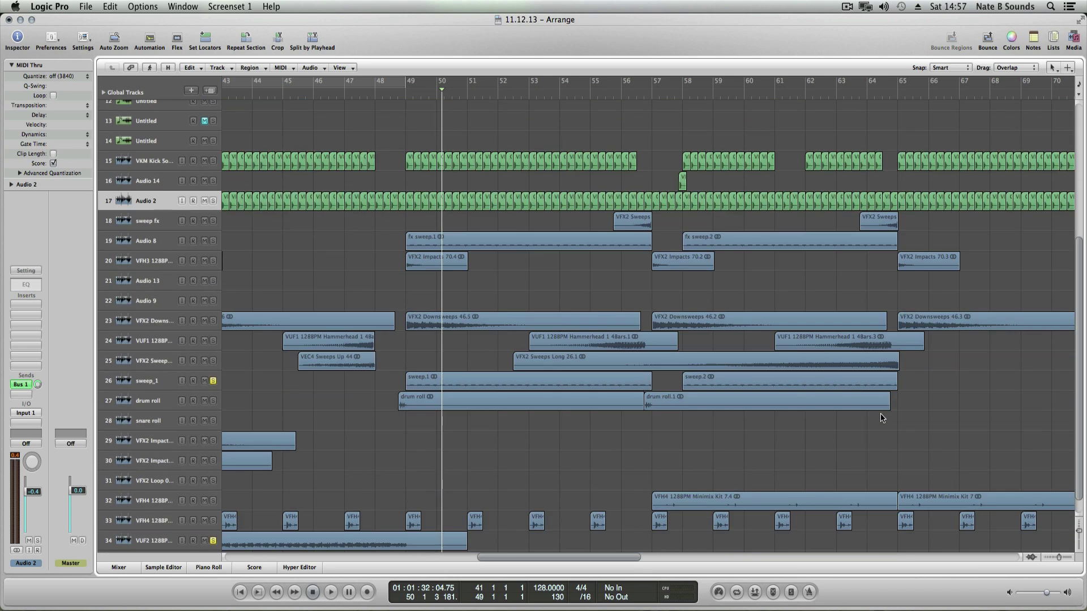
Step: Examine the VFX2 Sweeps Long, Hammerhead and drum roll regions, and turn off the remaining solos on sweep_1 and track 34
click(831, 365)
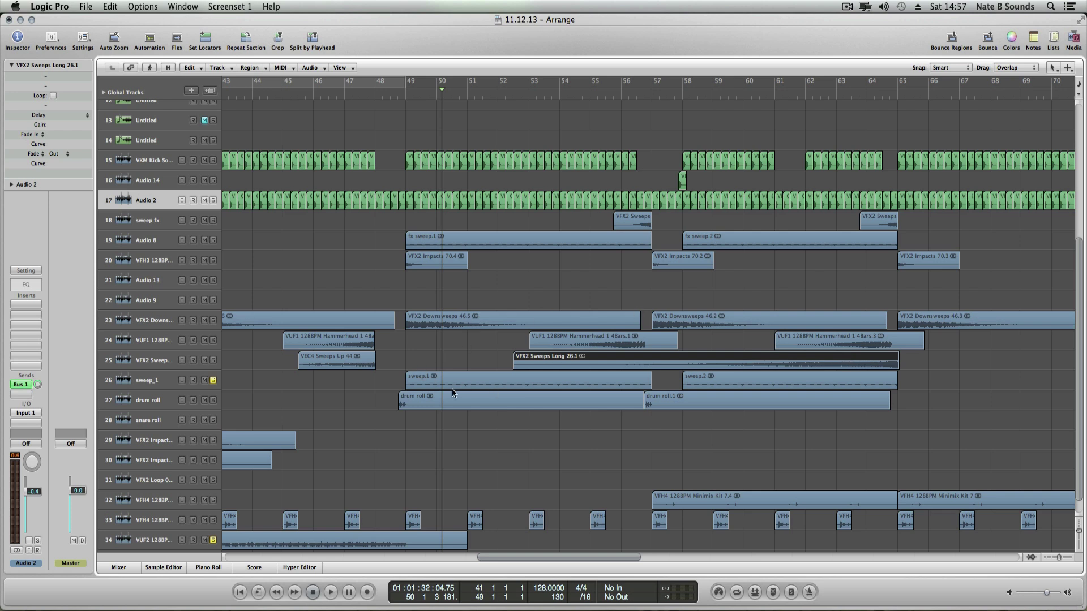
click(447, 407)
click(620, 342)
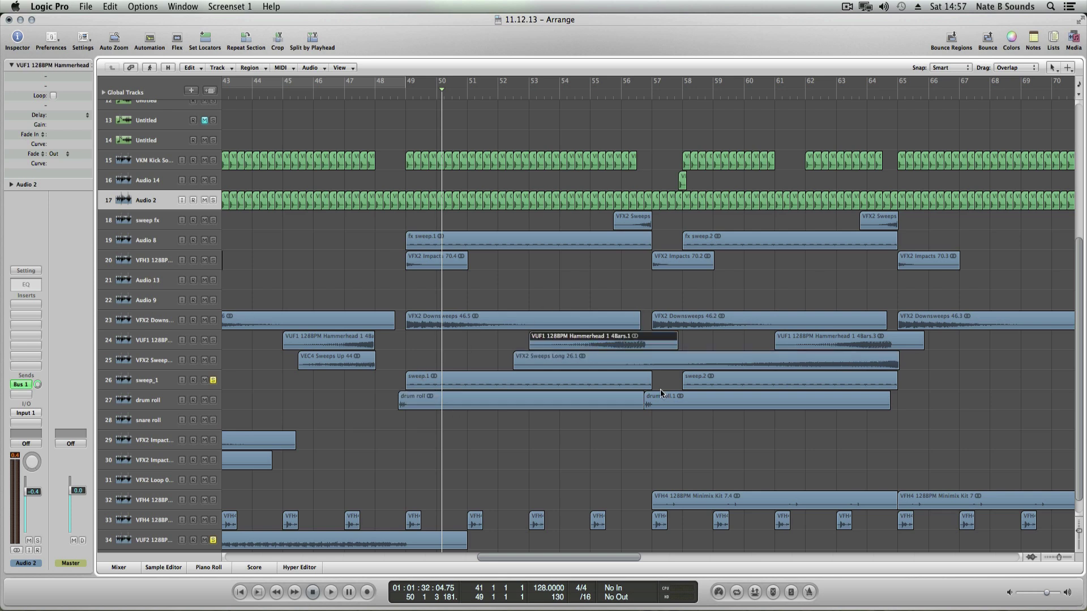
click(668, 401)
scroll(470, 456, down, 1)
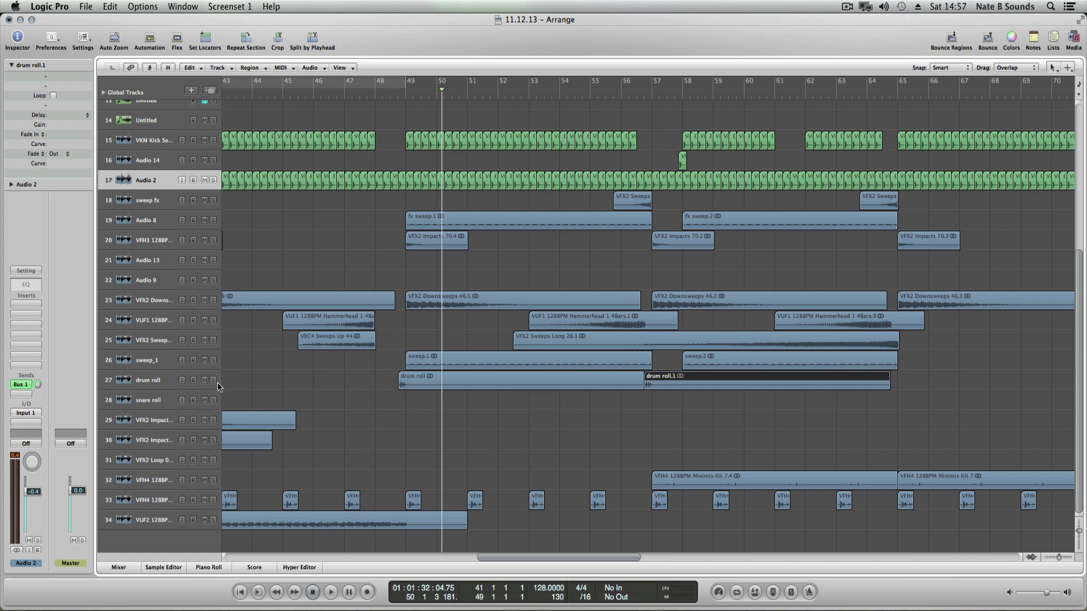
Step: Solo the drum roll track and play it from about bar 48.5 to just past bar 49
click(403, 387)
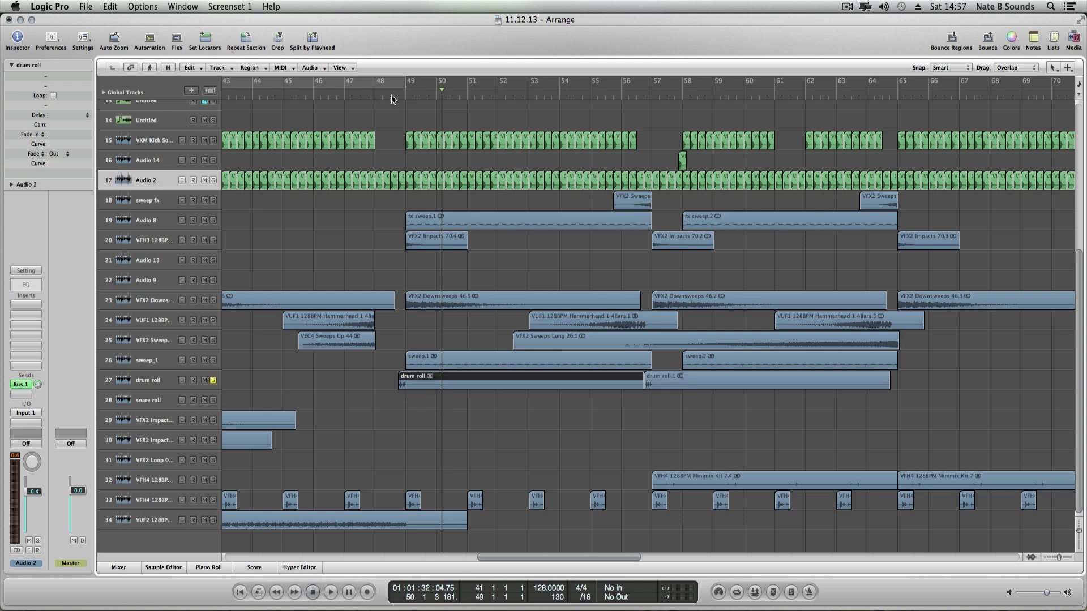
drag(392, 95, 390, 93)
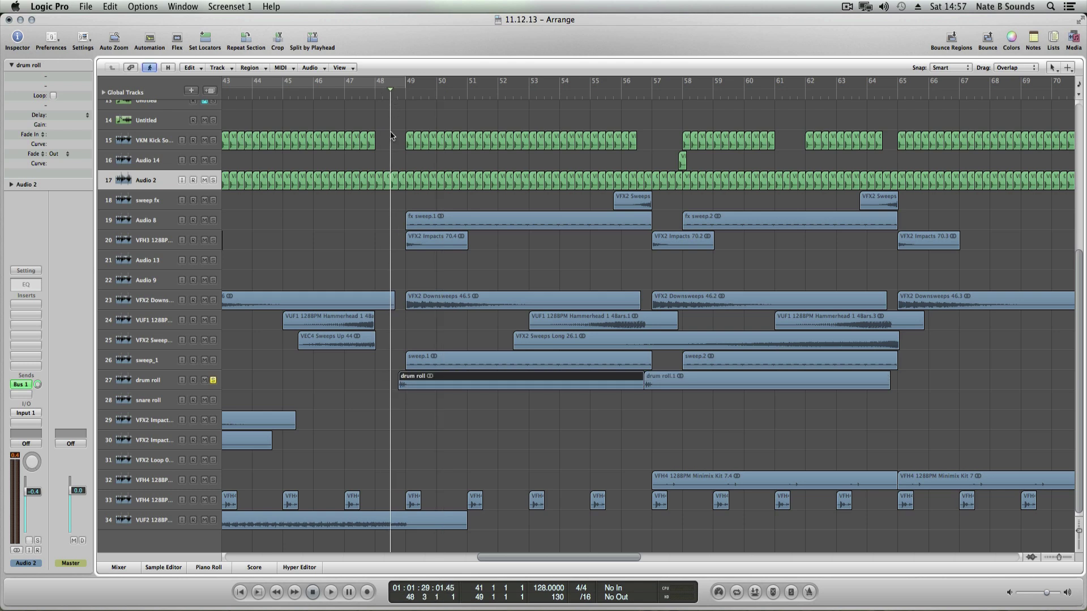
click(122, 386)
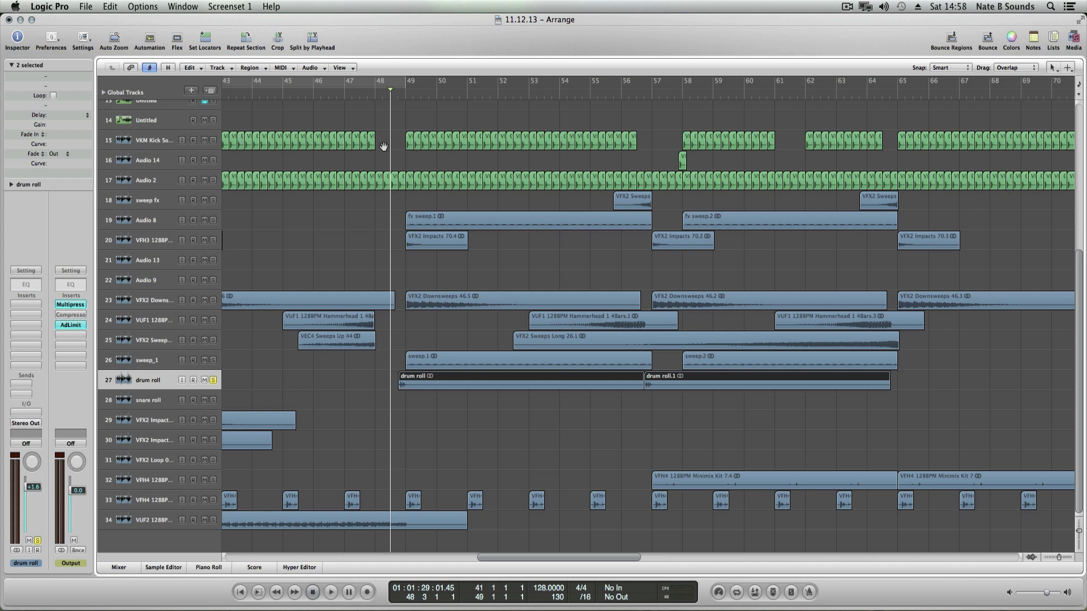
drag(387, 95, 386, 93)
key(space)
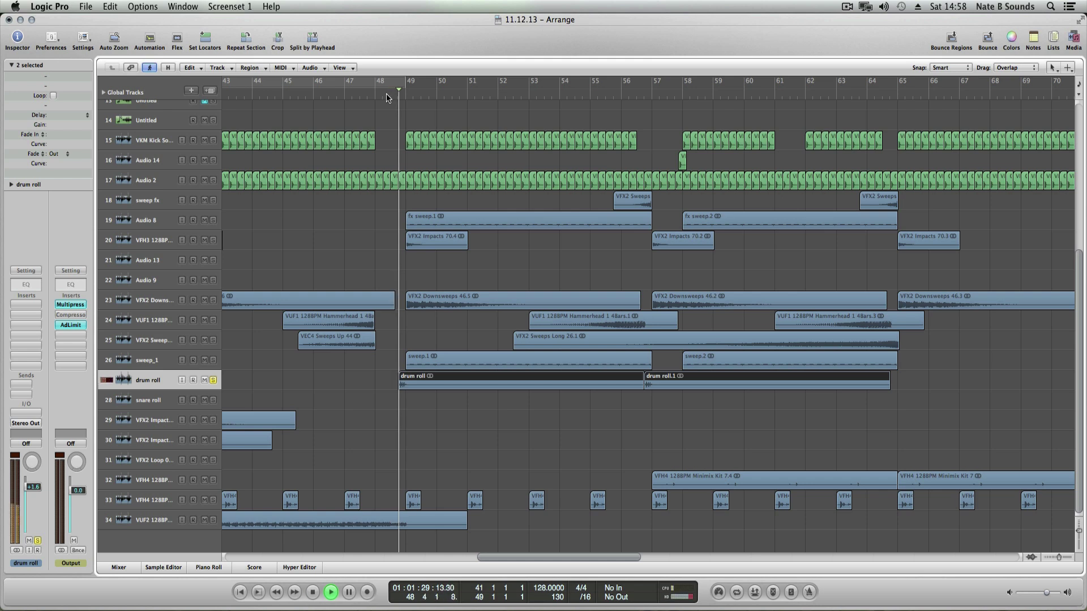
key(space)
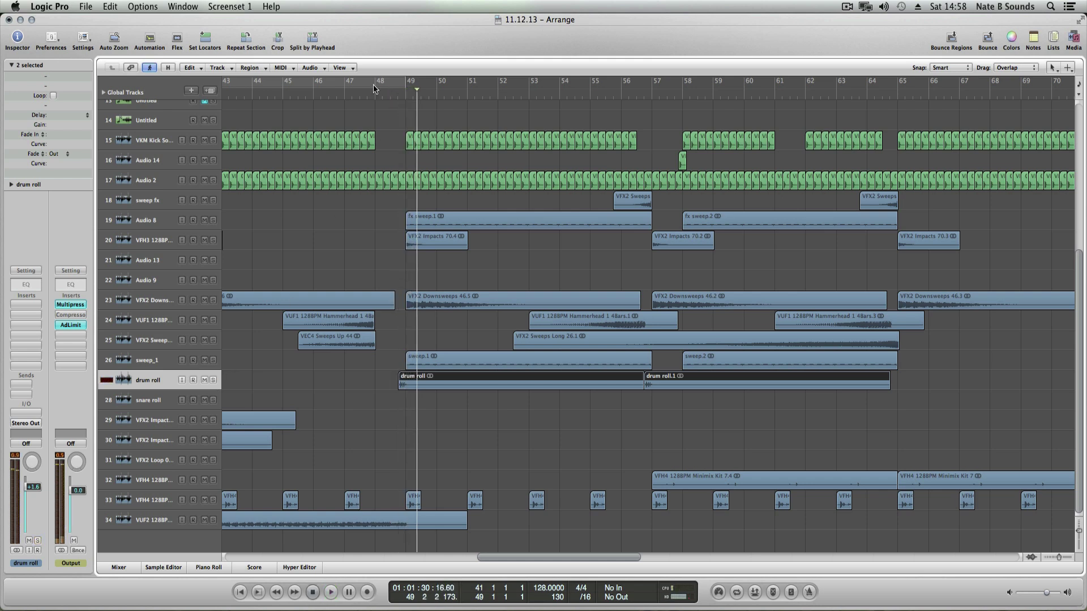
Step: Turn off solo on the drum roll track and play the full mix from about bar 48.5 to bar 59
click(392, 96)
key(space)
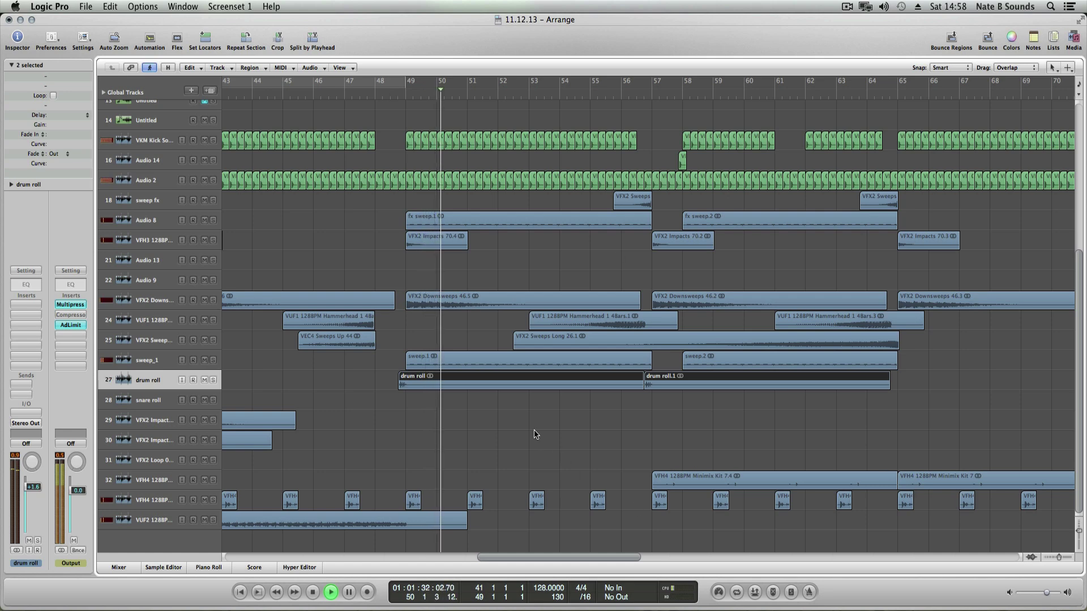
scroll(535, 428, up, 5)
scroll(535, 428, down, 5)
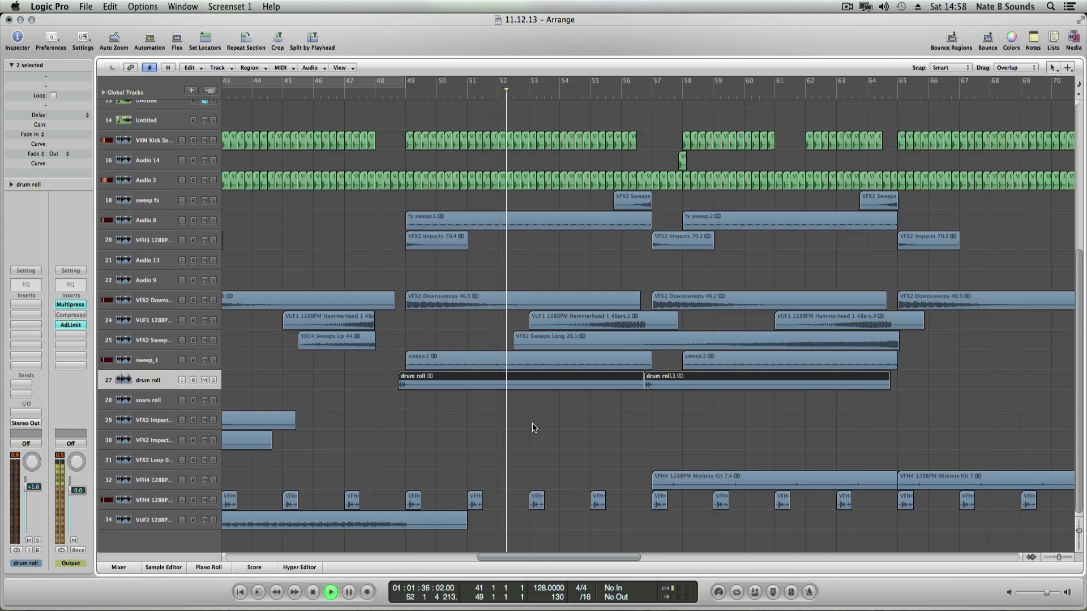
scroll(529, 414, up, 4)
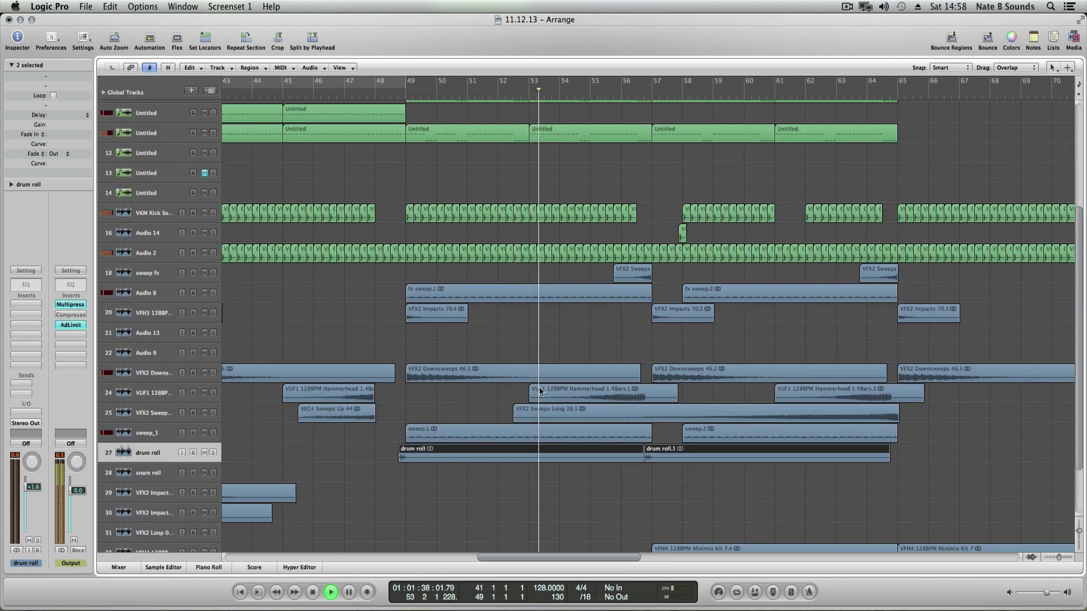
click(512, 340)
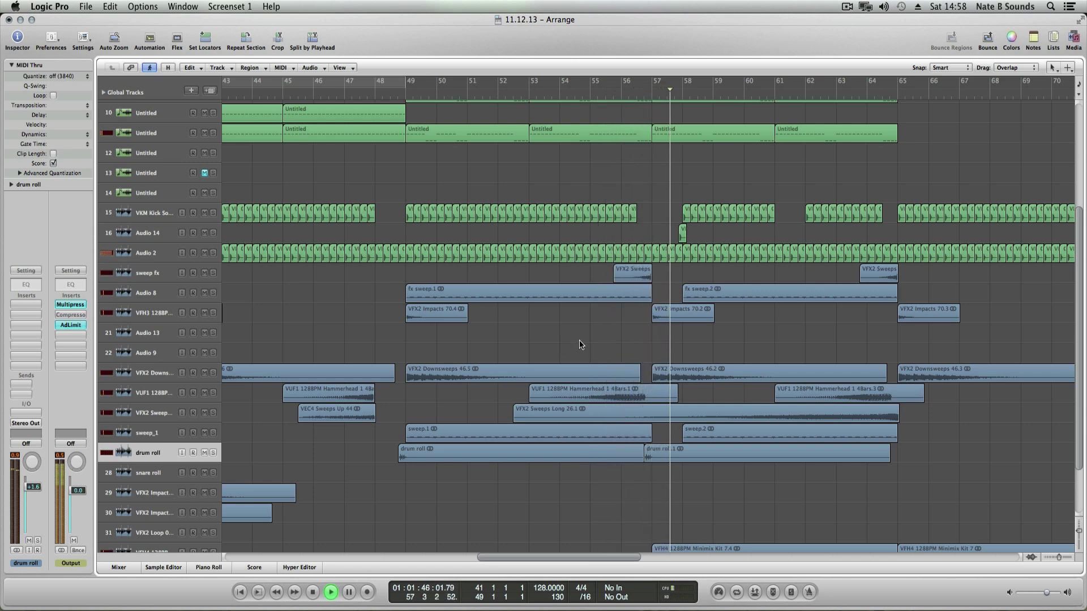
scroll(585, 347, up, 6)
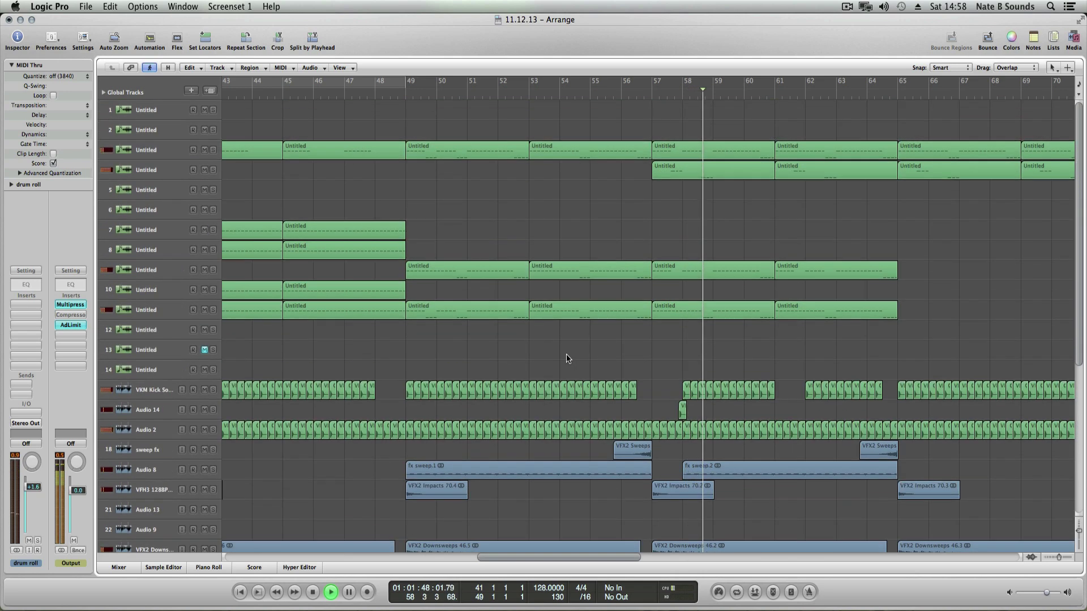
key(space)
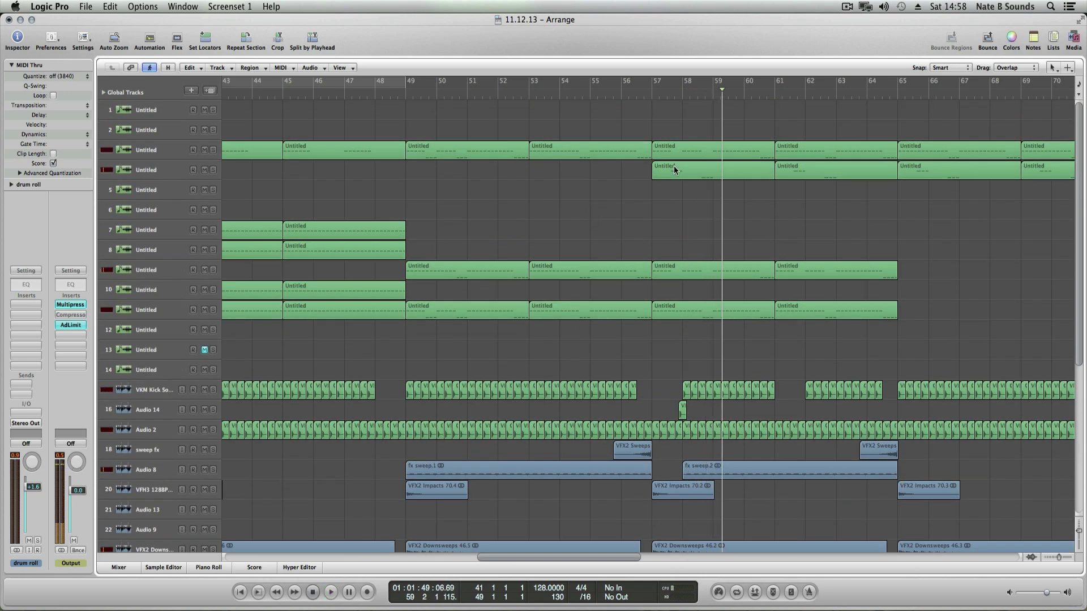
Step: Open track 3's region at bar 57 in the Piano Roll, look through its notes, and close the editor
click(673, 165)
click(138, 178)
click(700, 158)
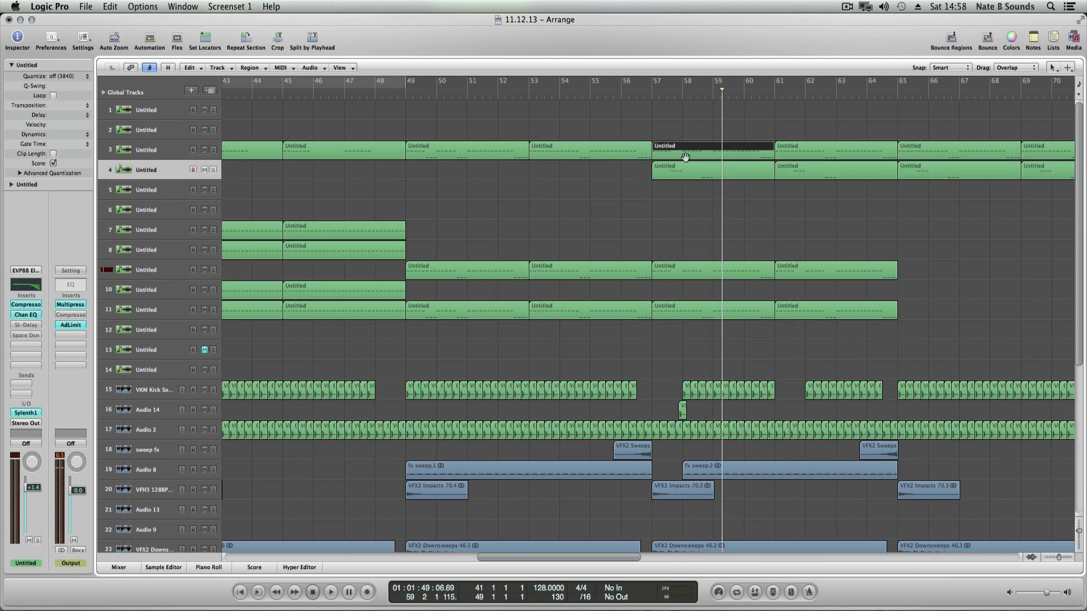
double_click(690, 155)
scroll(223, 459, down, 1)
scroll(218, 460, up, 8)
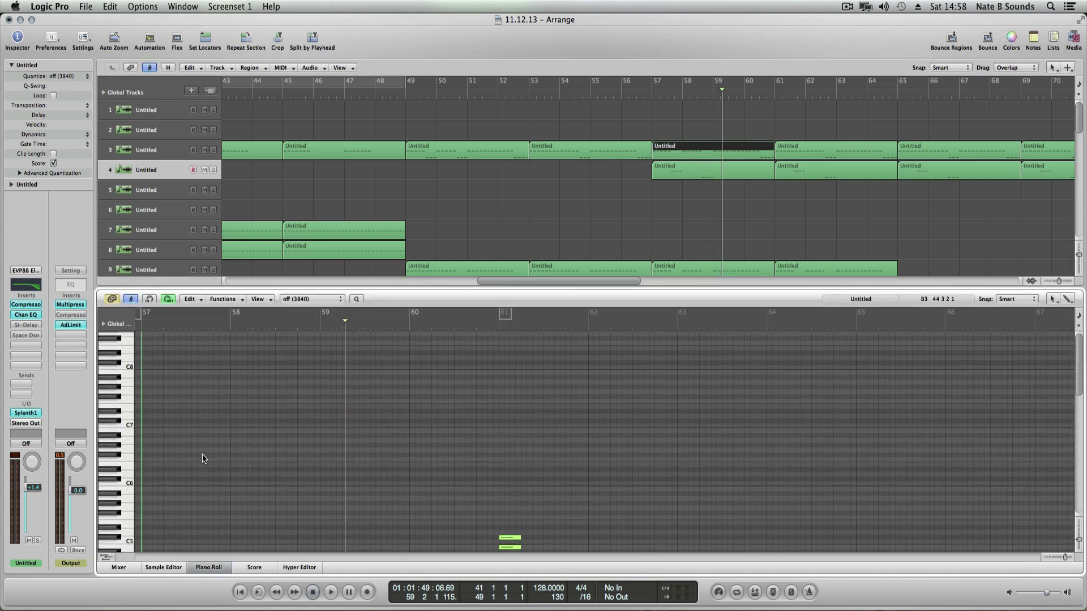
scroll(212, 492, down, 5)
click(215, 568)
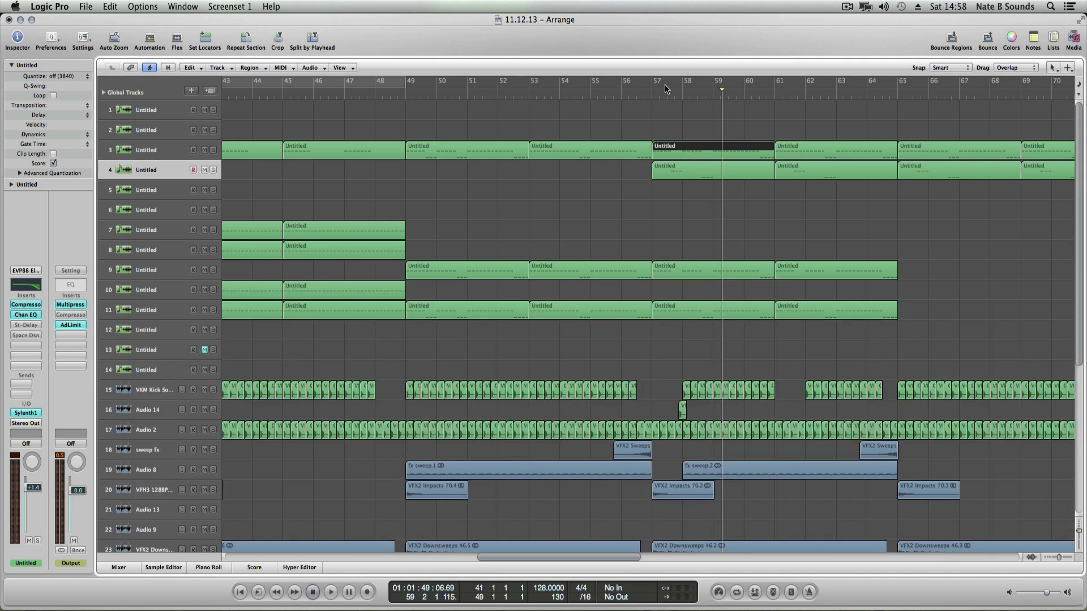
Step: Open track 4's regions in the Piano Roll and play from bar 57, first with the track soloed, then with the full mix
click(177, 167)
double_click(665, 170)
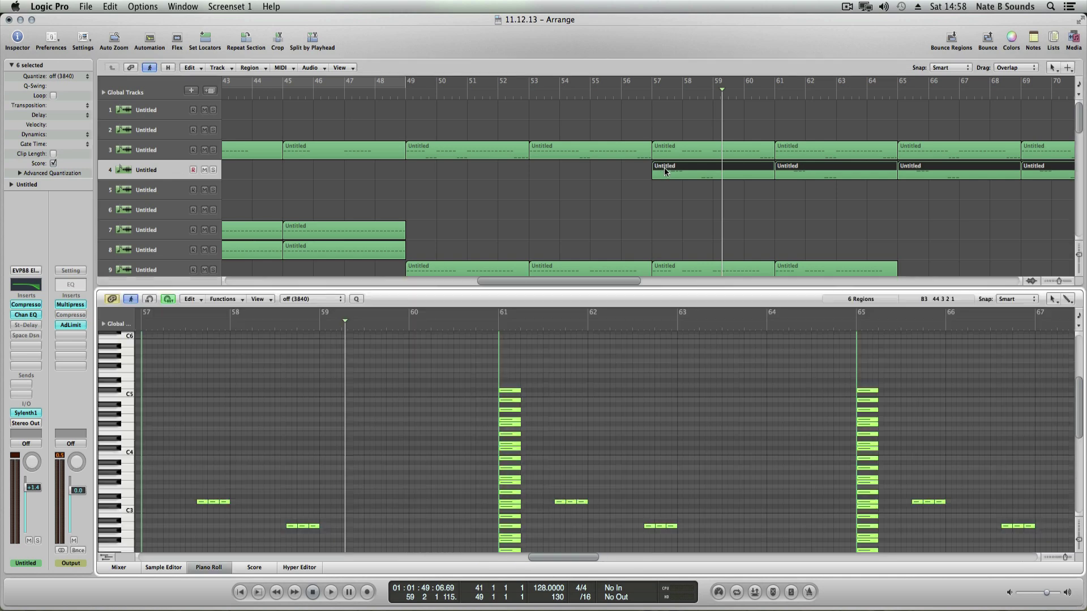
click(213, 169)
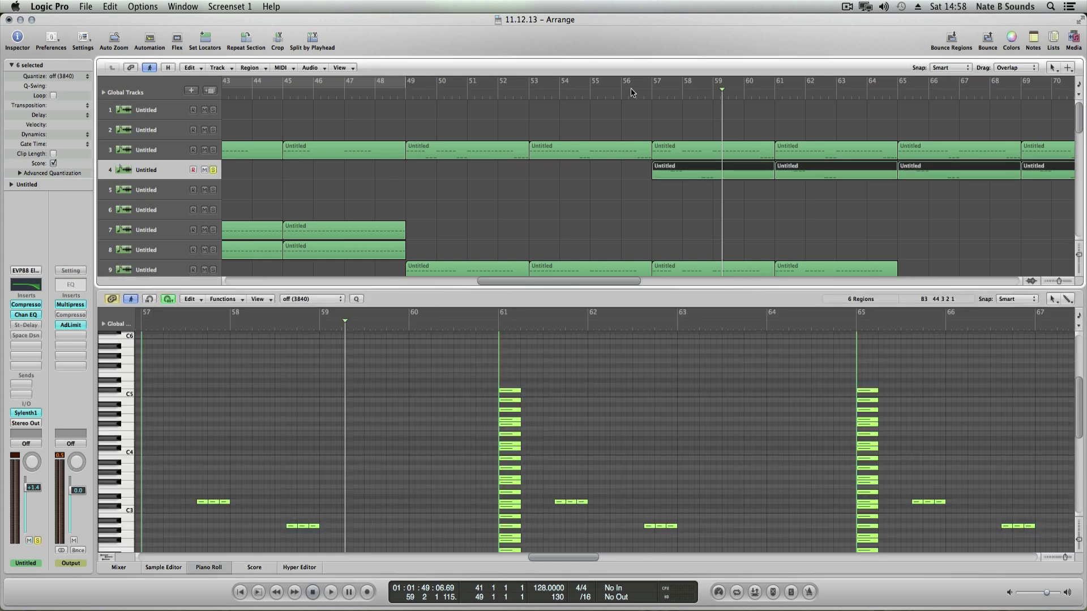
double_click(662, 97)
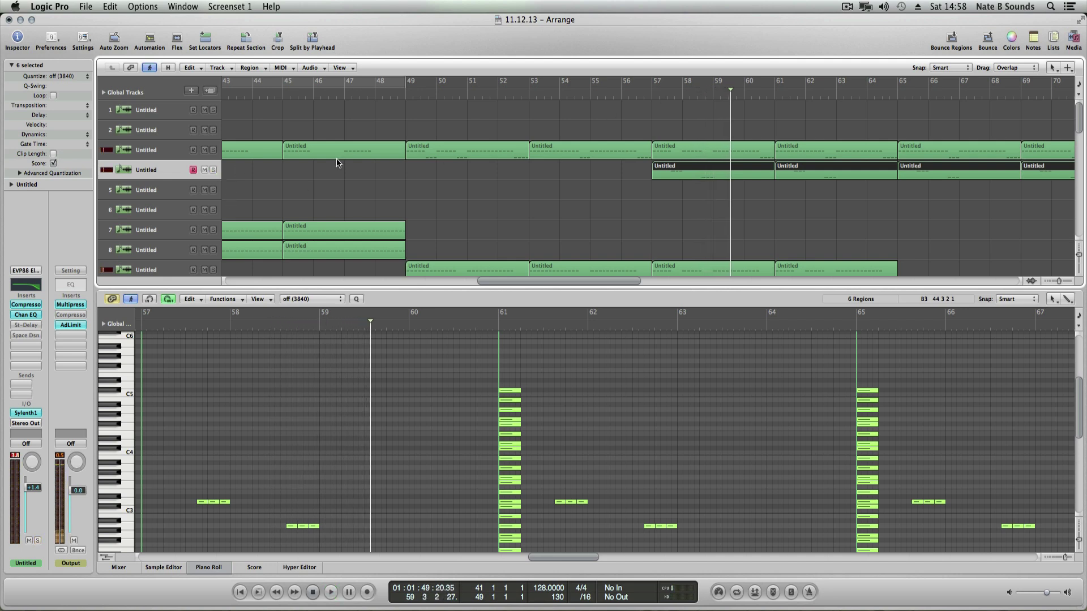
double_click(652, 99)
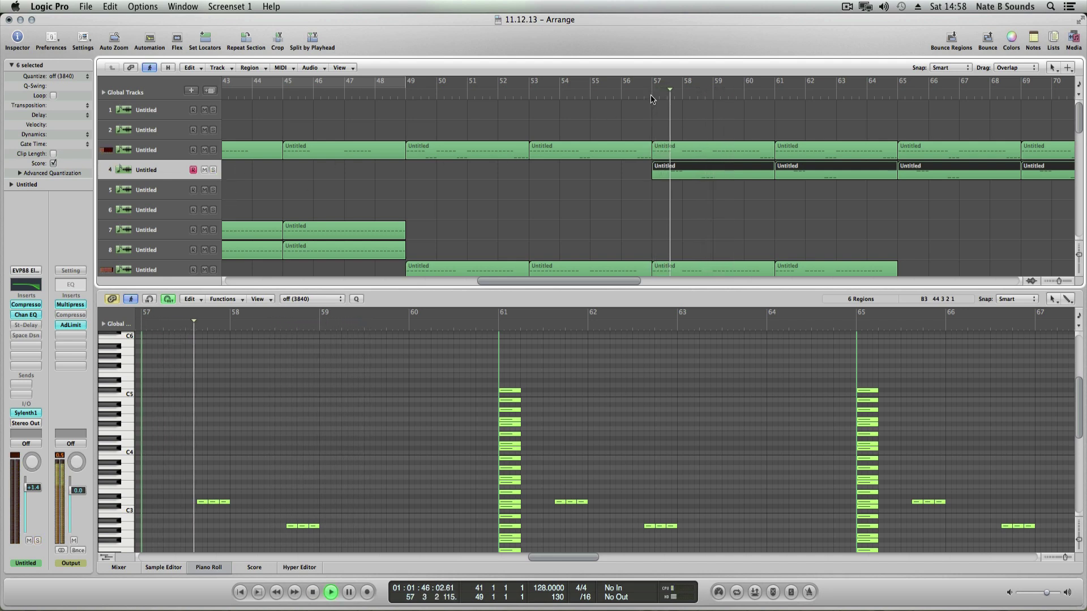
Step: Stop playback past bar 58 and close the Piano Roll editor below the arrangement
scroll(654, 212, down, 8)
key(space)
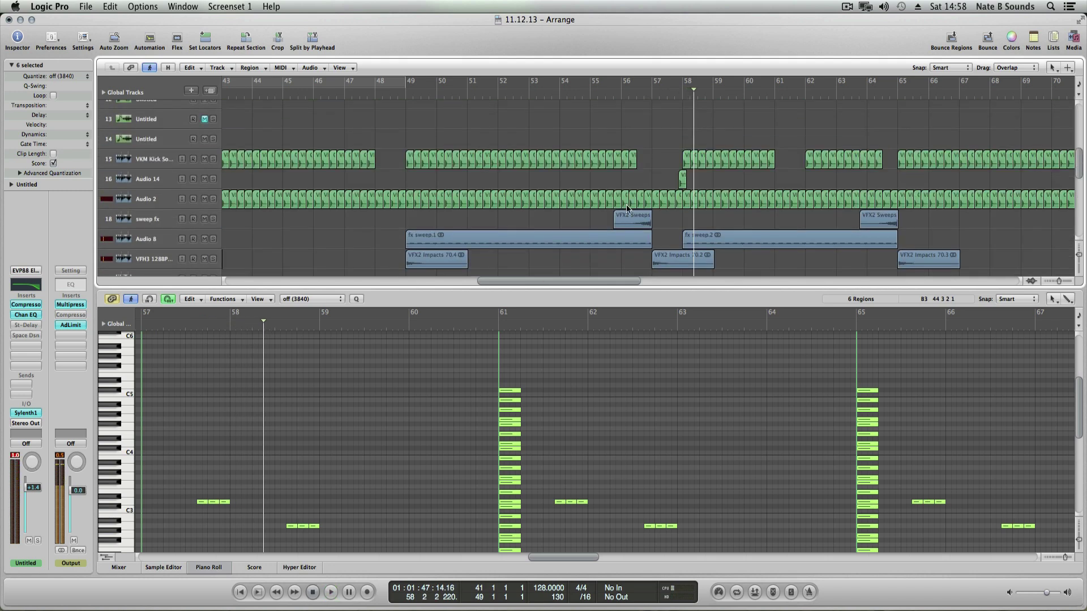
click(229, 569)
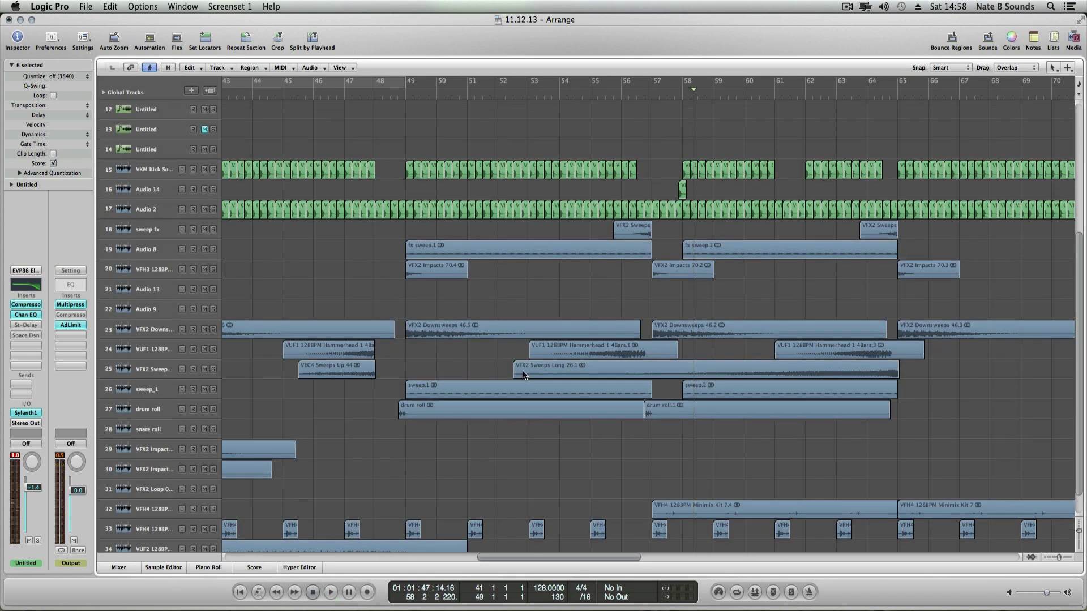
Step: Deselect the regions and play the full mix from about bar 56 to bar 67, following the tracks through the bar 57 and 65 transitions
scroll(675, 342, up, 4)
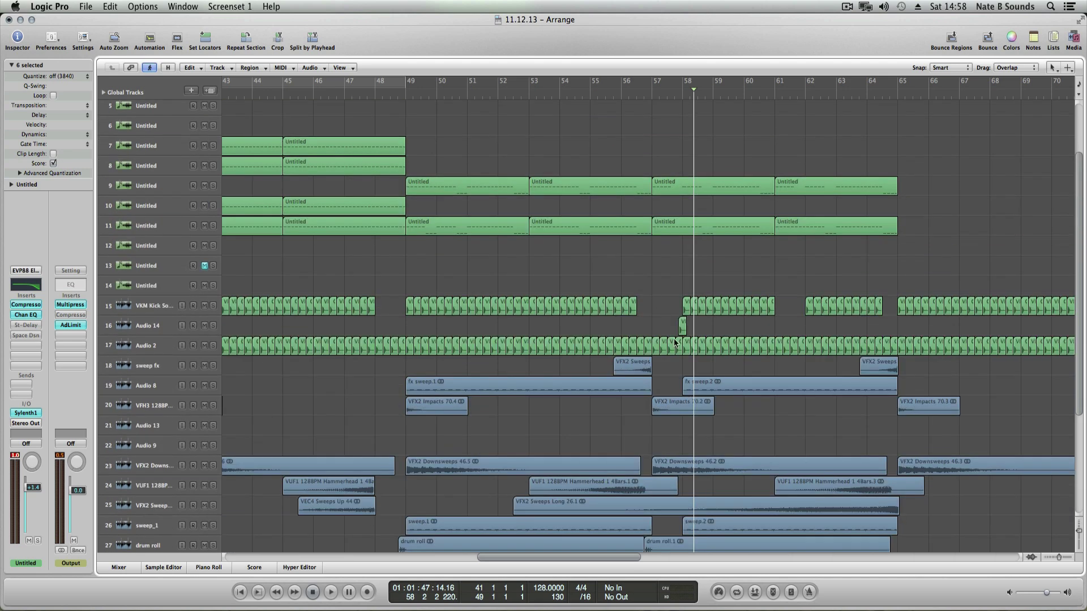
drag(649, 299, 675, 314)
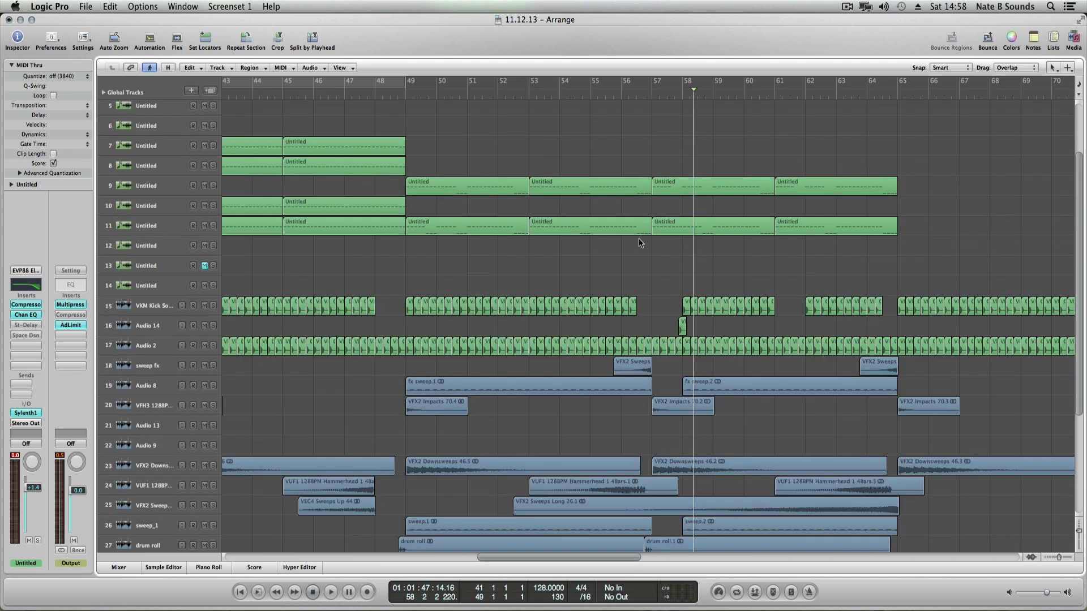
click(621, 102)
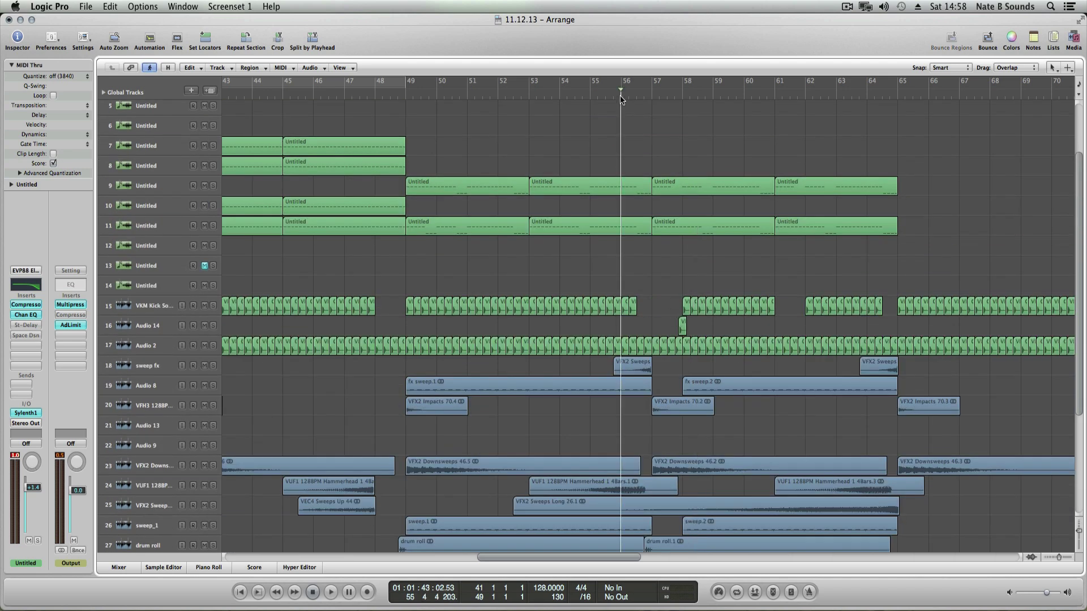
key(space)
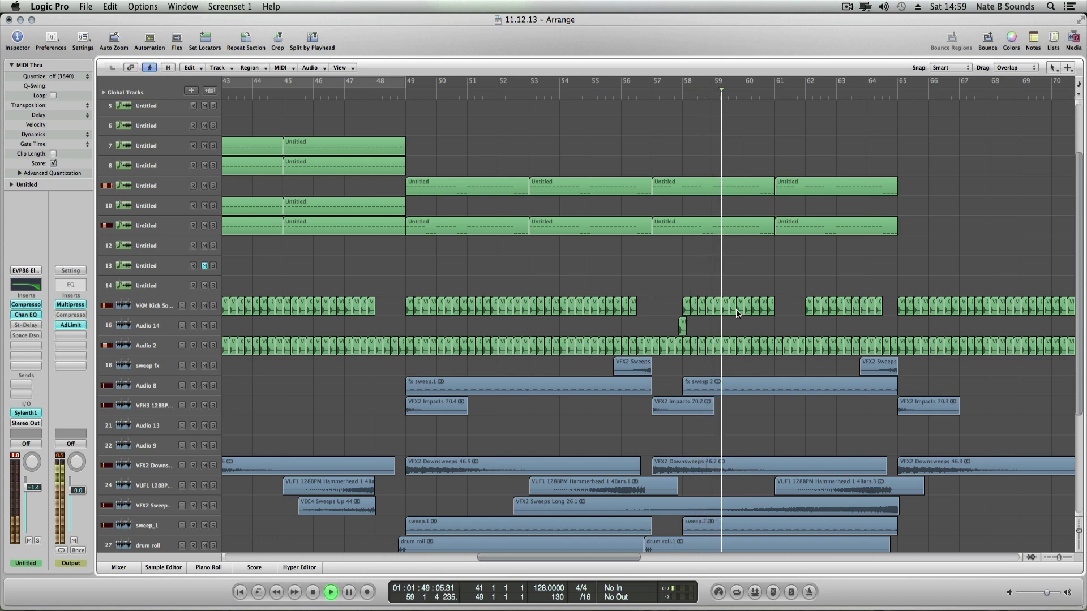
scroll(719, 317, up, 3)
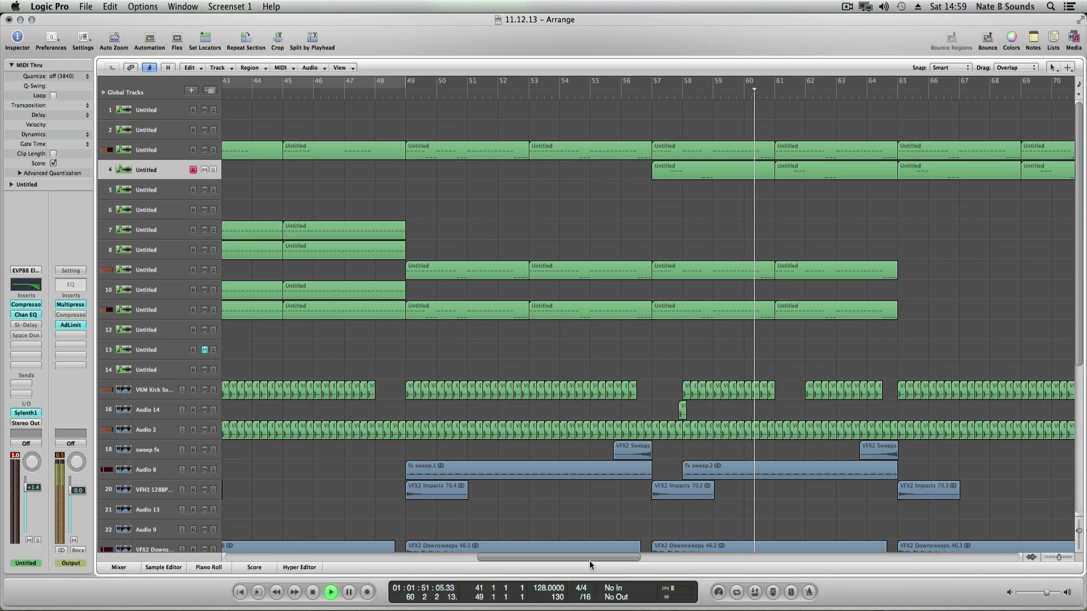
drag(589, 559, 623, 558)
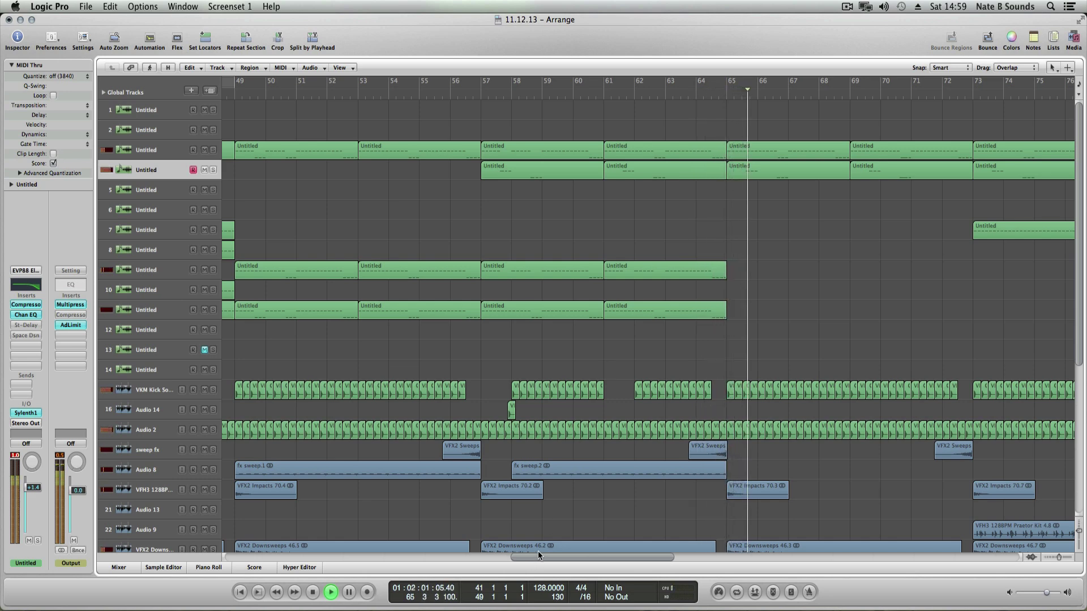
scroll(584, 520, down, 9)
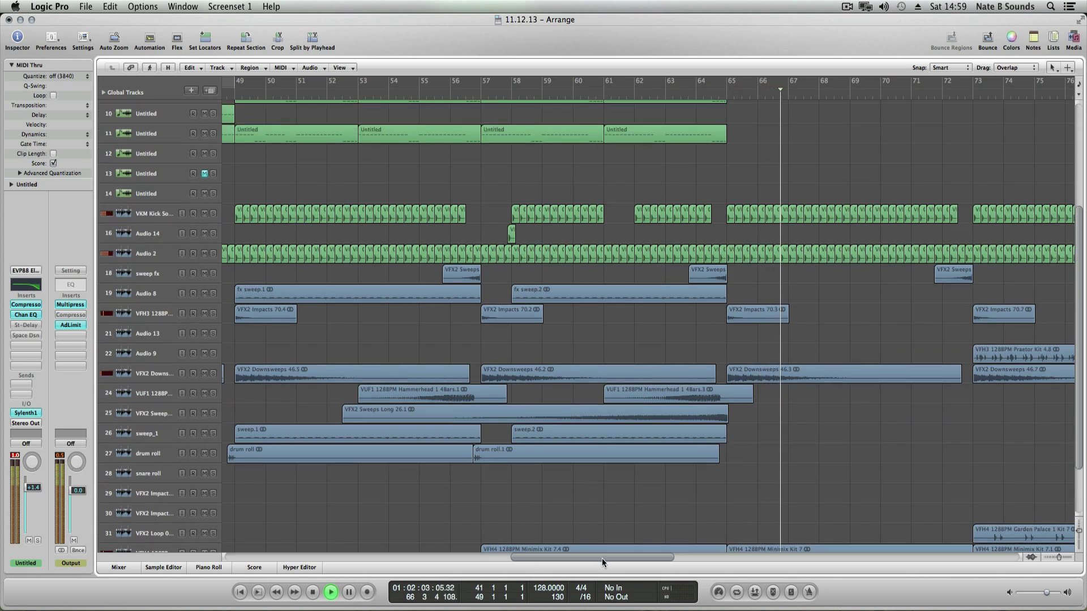
drag(602, 559, 644, 558)
scroll(633, 455, up, 8)
key(space)
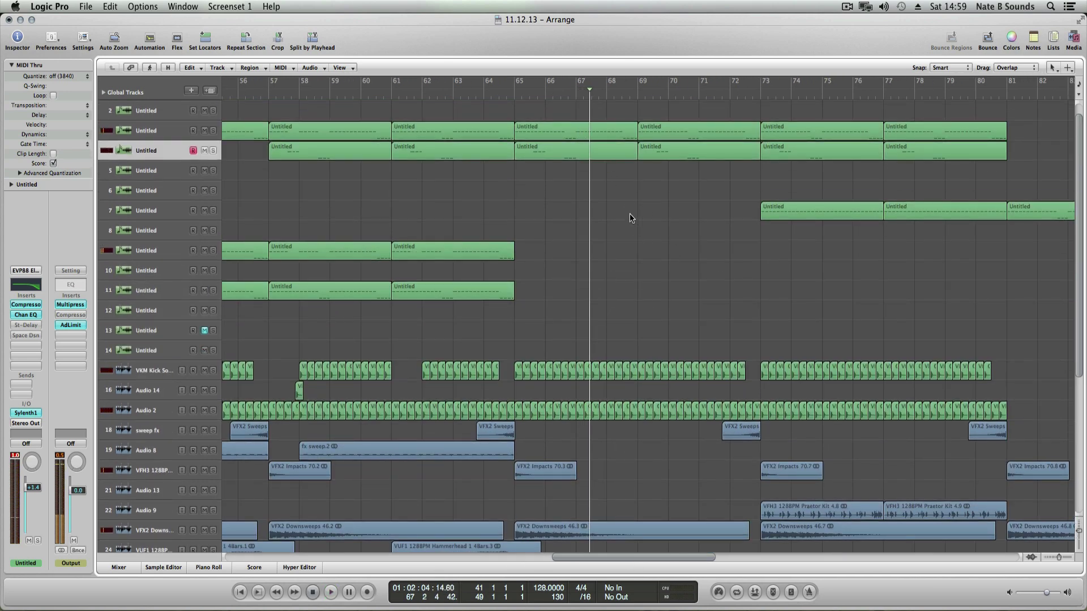
Step: Display track automation in the arrangement and look through the automation lanes of all tracks between bars 46 and 73
drag(596, 243, 950, 319)
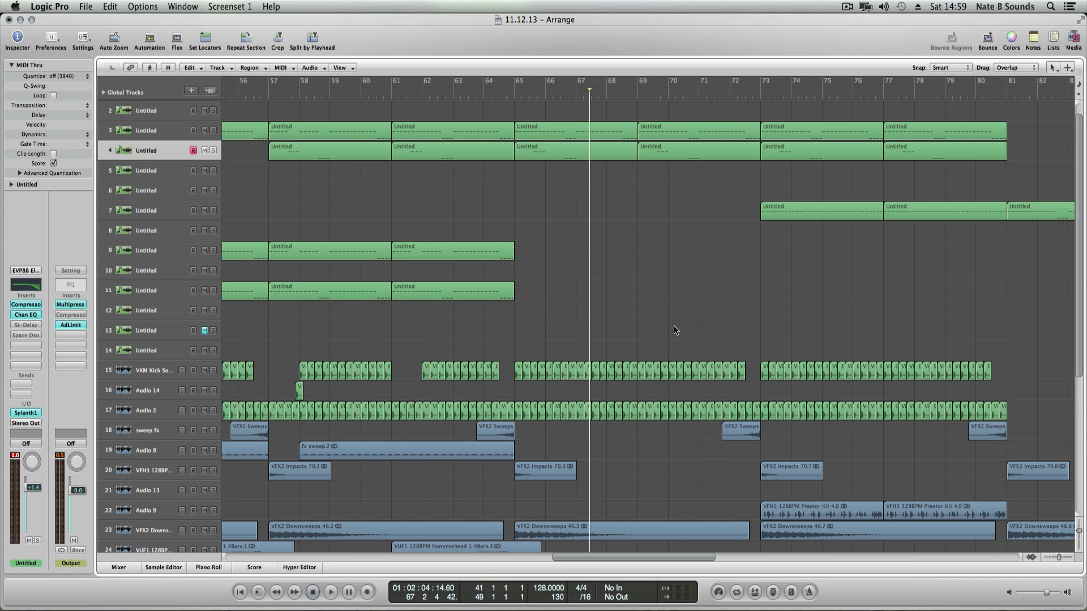
scroll(489, 409, down, 2)
drag(603, 558, 400, 535)
scroll(515, 480, up, 3)
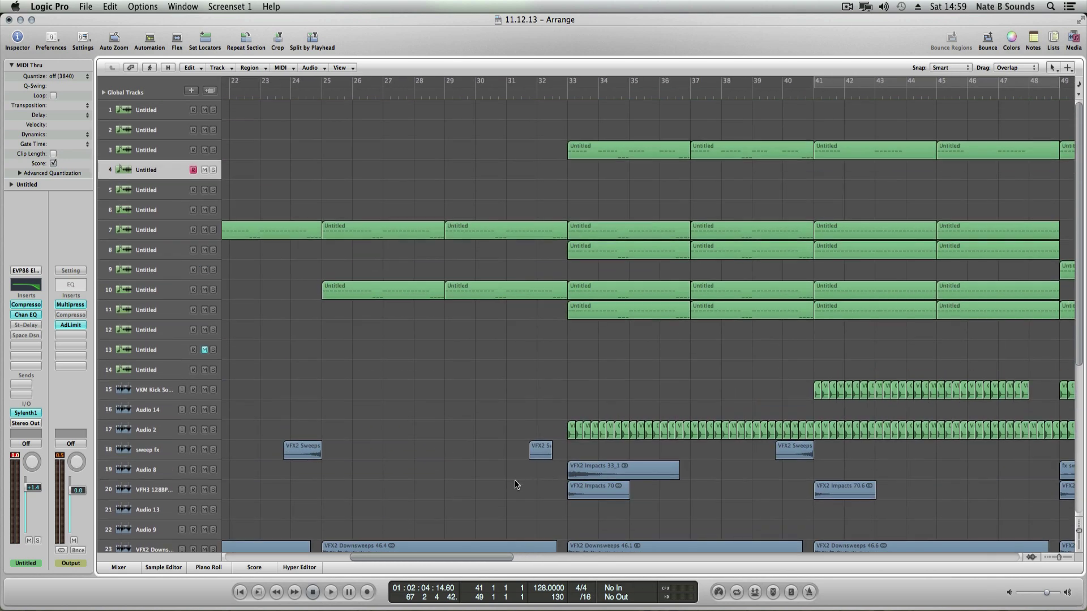
drag(460, 556, 593, 530)
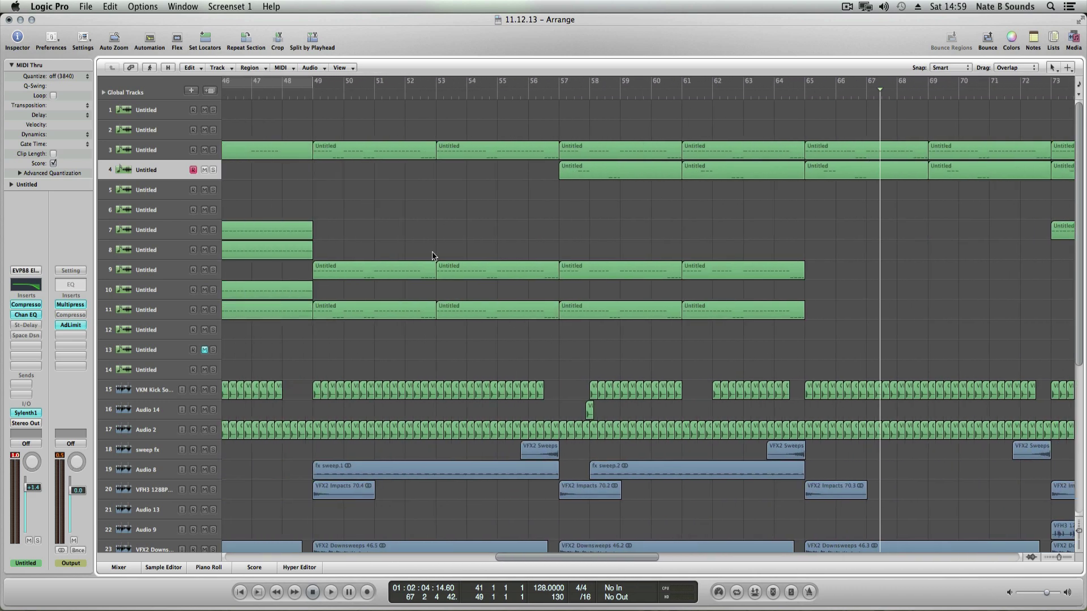
click(156, 37)
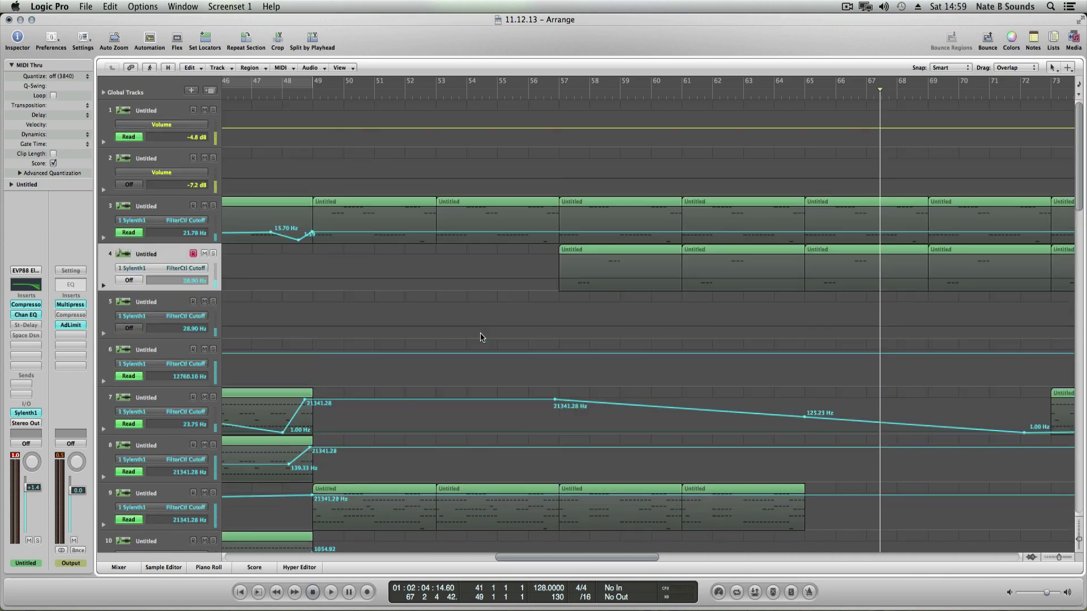
scroll(480, 338, down, 15)
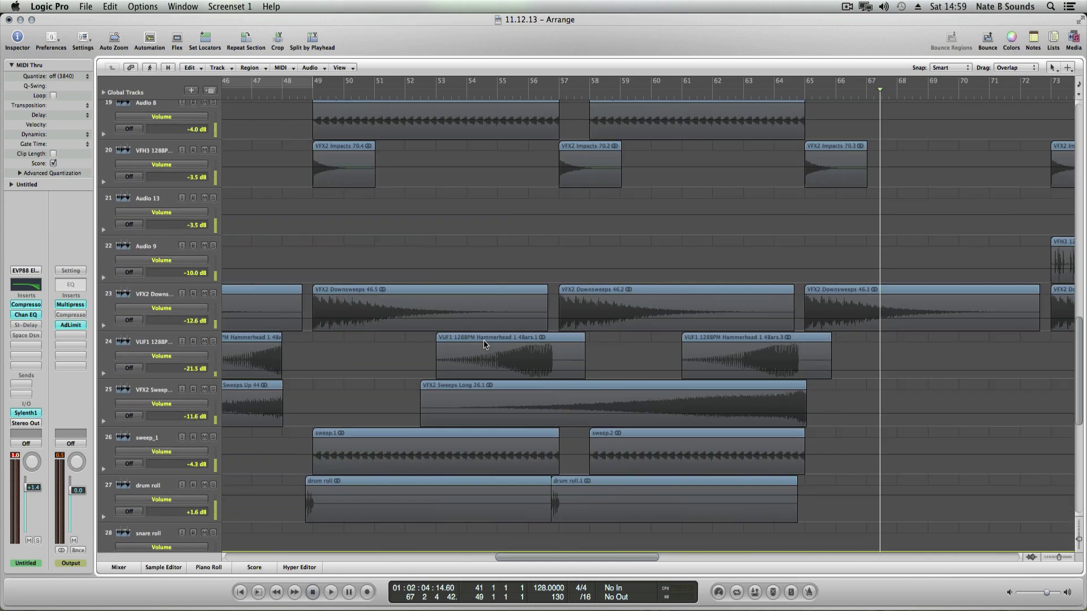
scroll(484, 344, down, 6)
scroll(486, 342, up, 16)
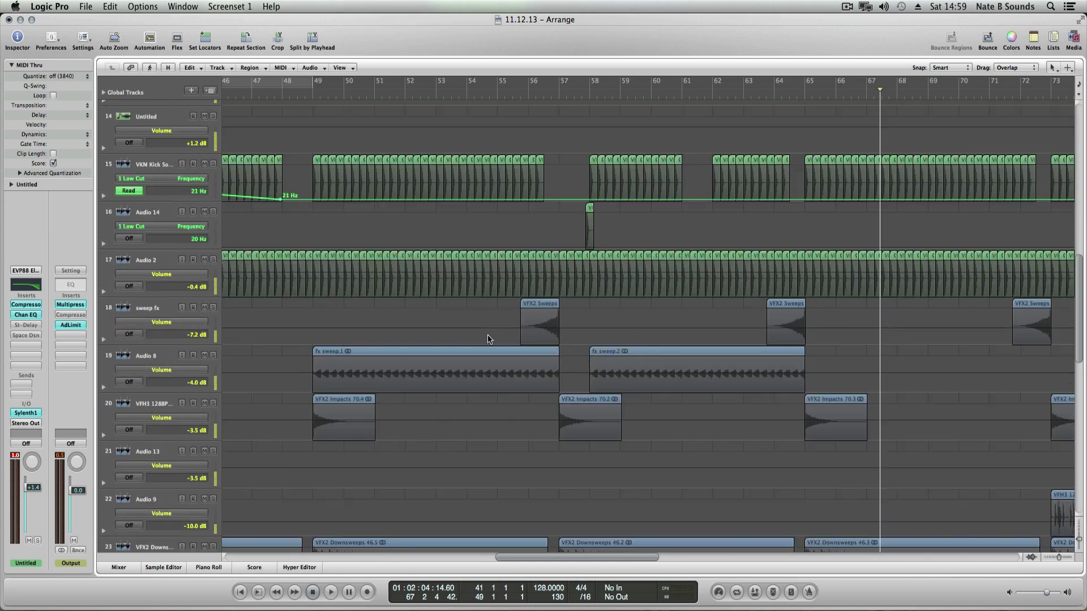
scroll(489, 339, up, 2)
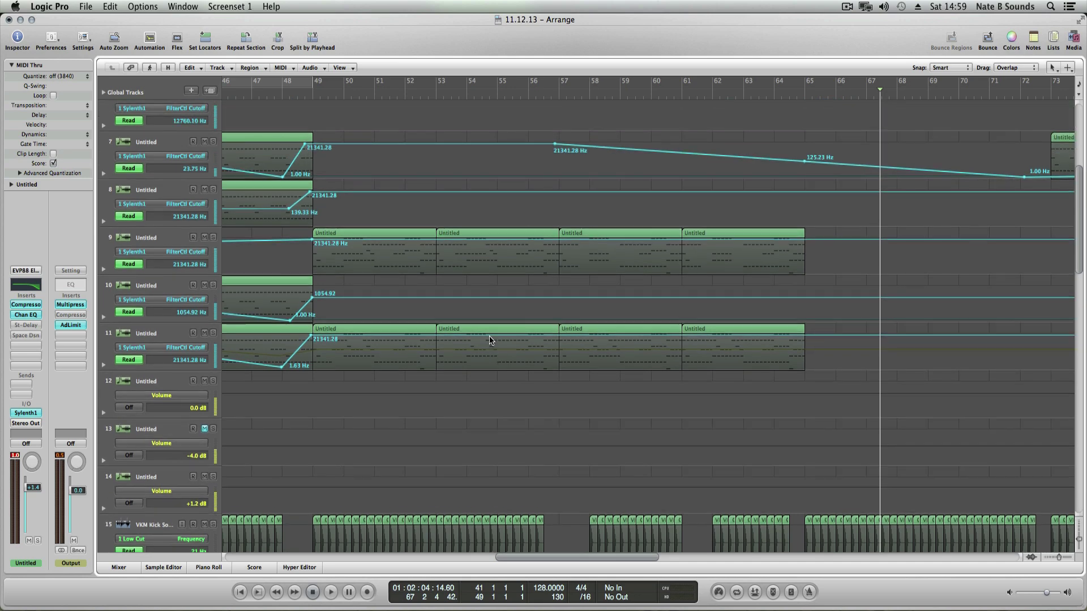
Step: Switch track 11's automation lane to Volume and play the track soloed from about bar 45 to bar 49
click(201, 353)
click(190, 332)
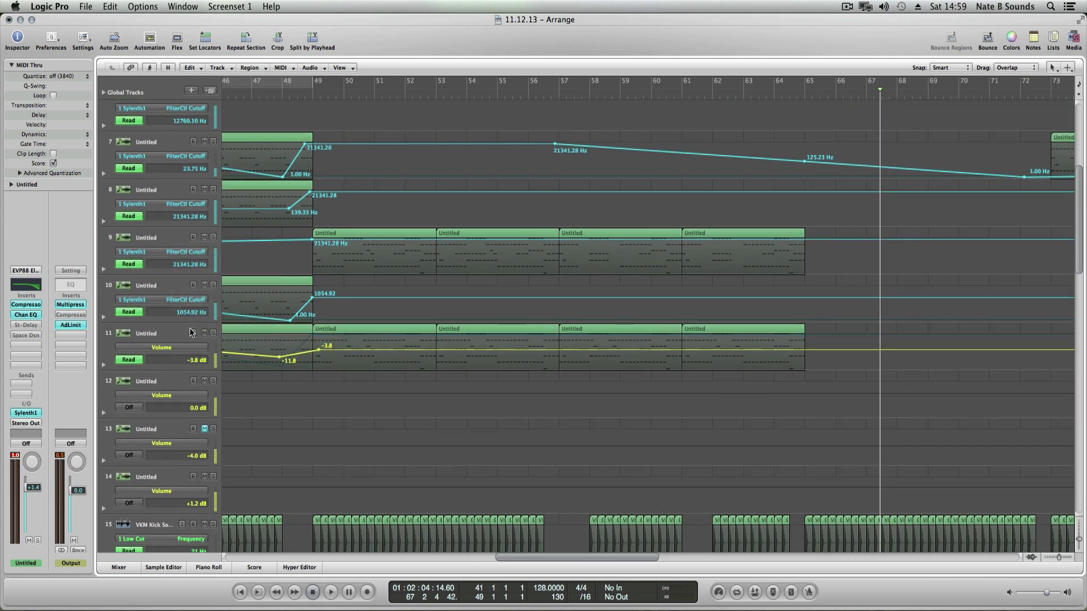
scroll(191, 334, up, 1)
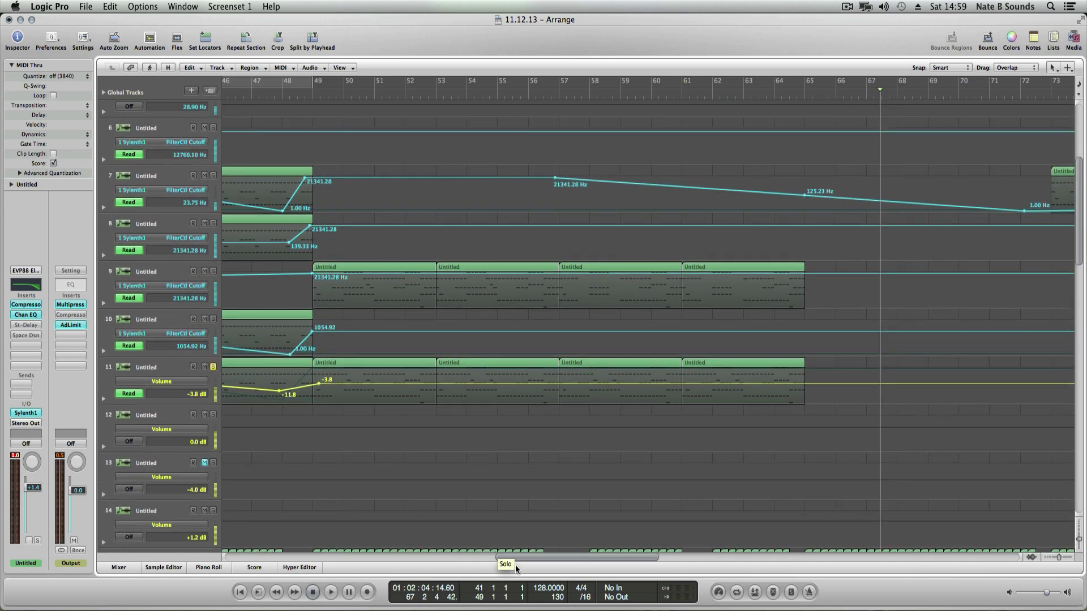
drag(515, 558, 457, 552)
click(491, 97)
key(space)
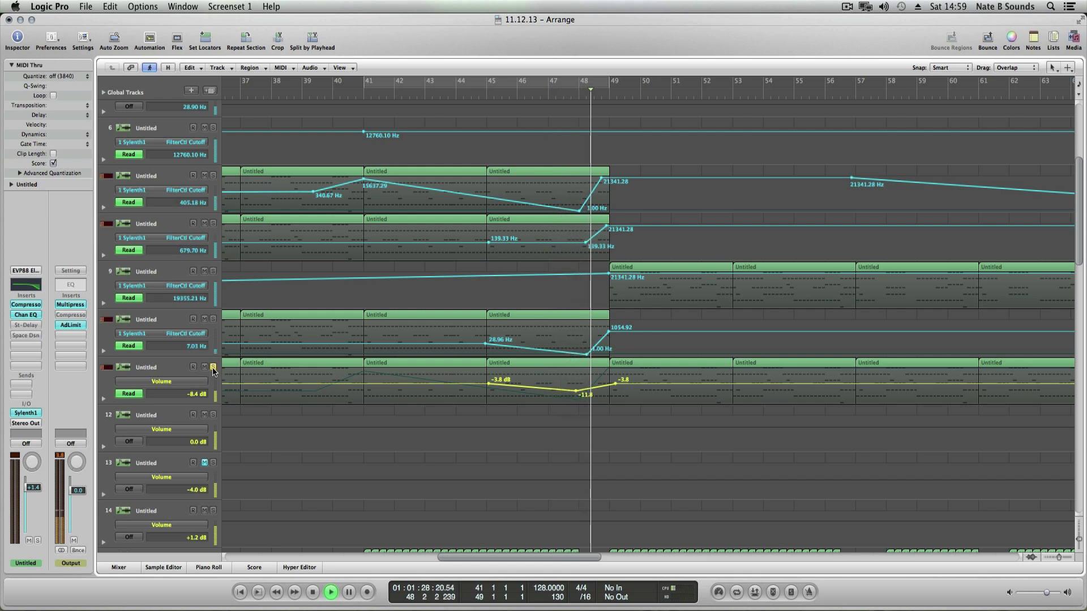
key(space)
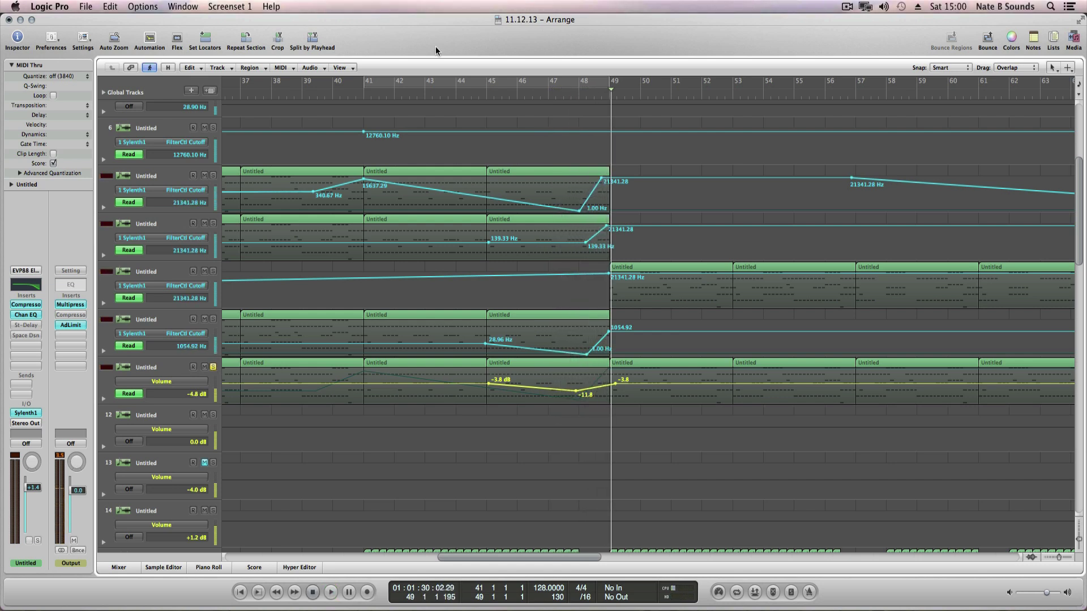
Step: Turn off solo on track 11 and play the full mix from about bar 47 to bar 50
click(559, 97)
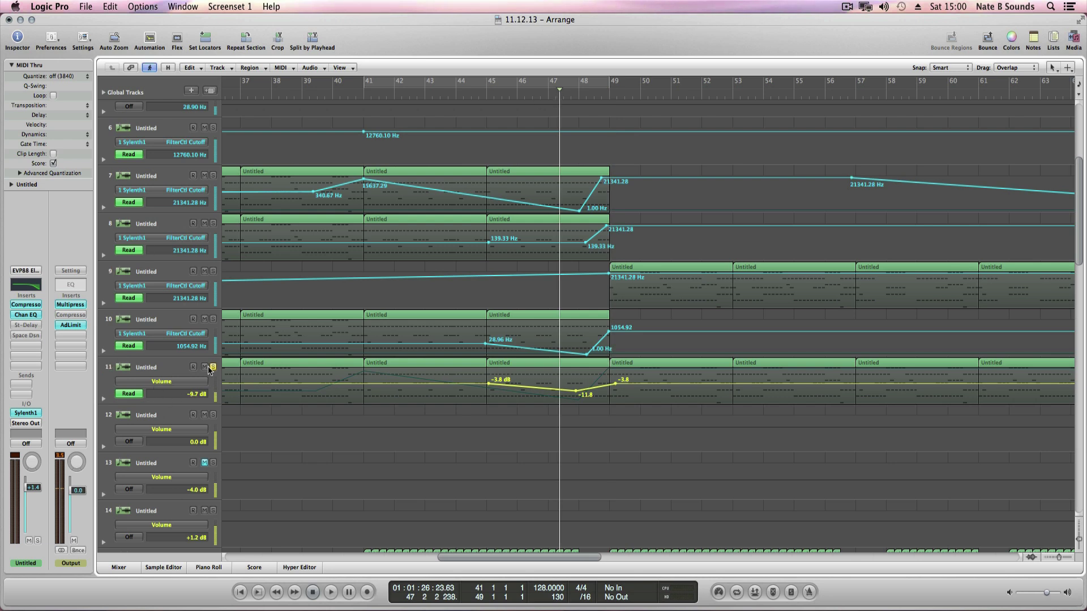
click(213, 367)
key(space)
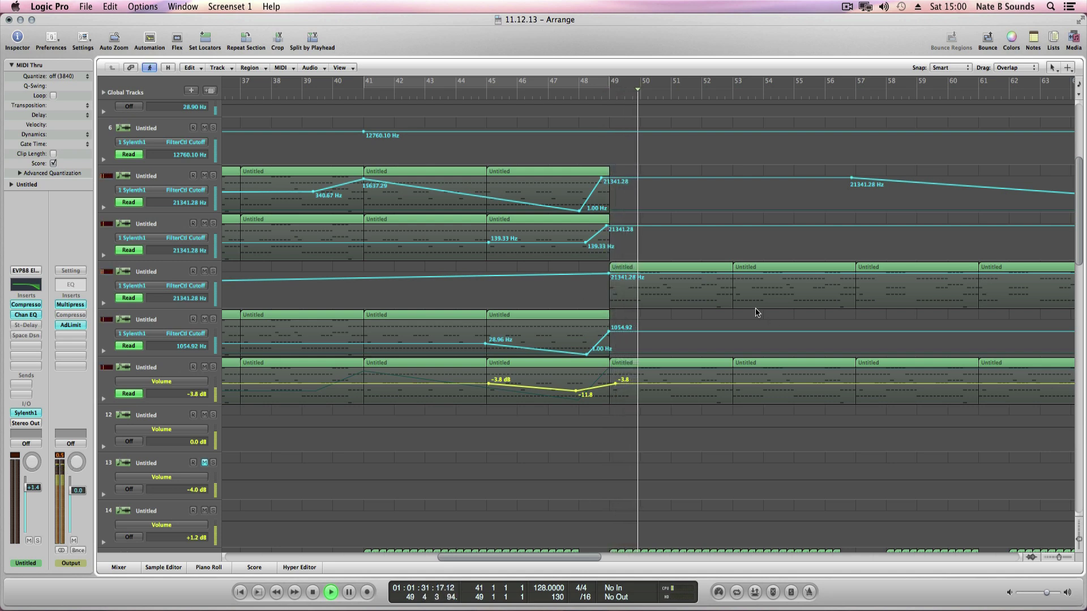
key(space)
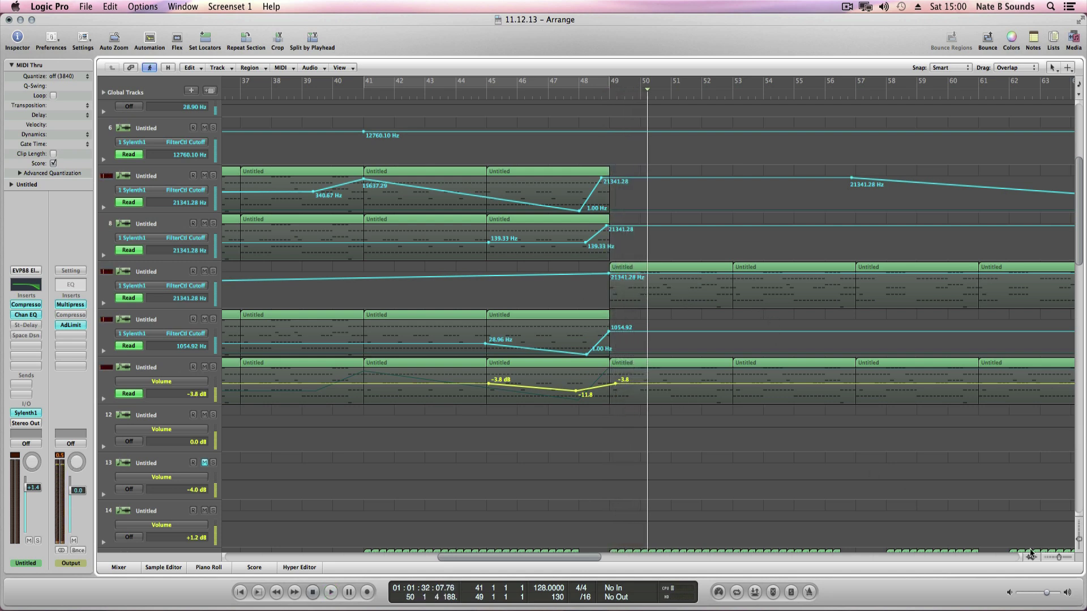
click(154, 376)
click(156, 382)
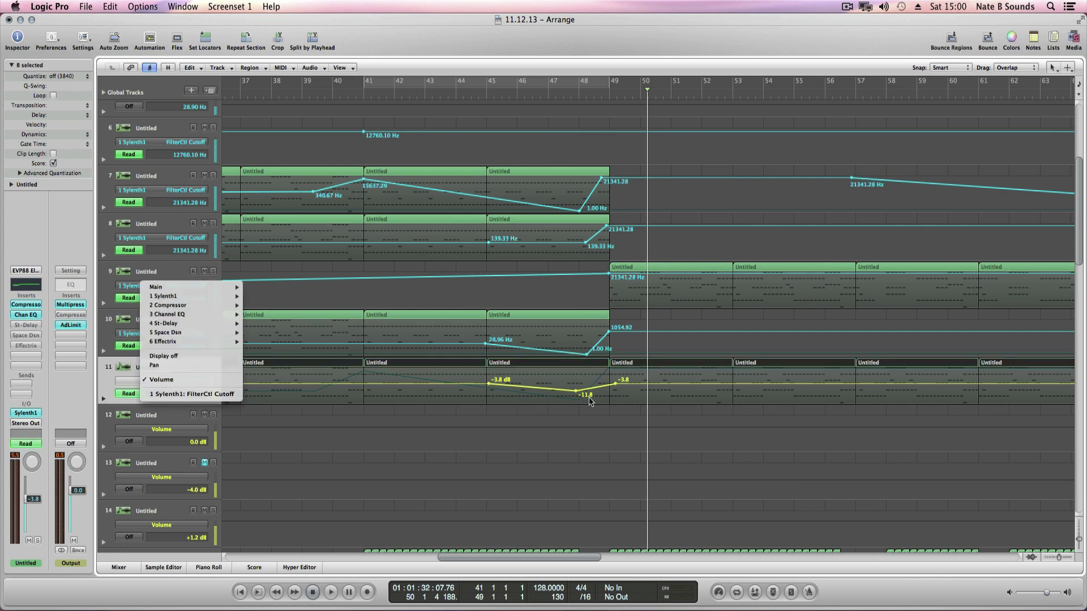
click(126, 318)
double_click(127, 319)
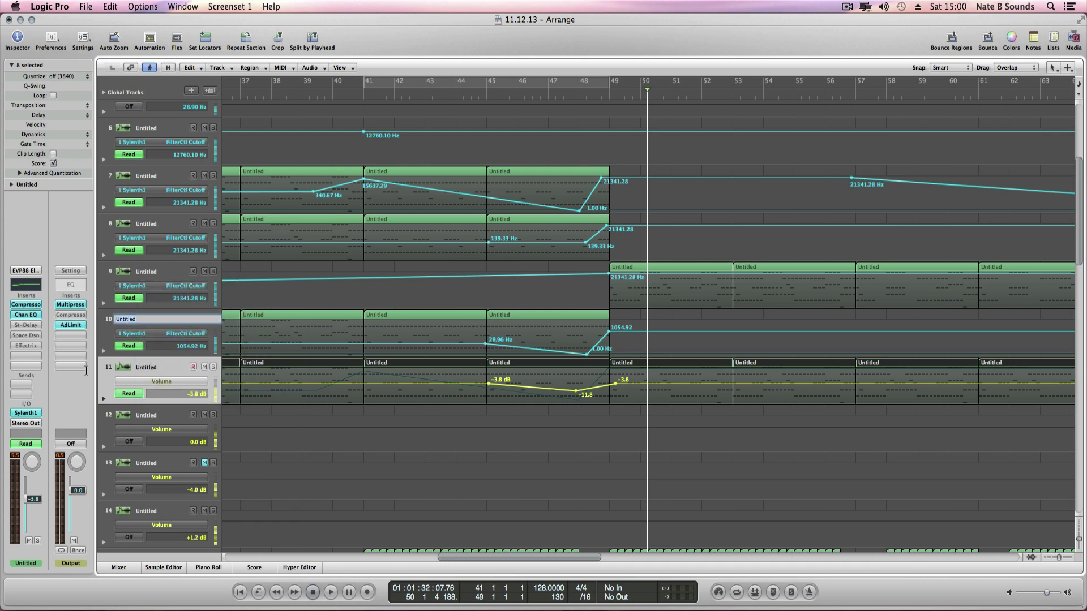
click(121, 337)
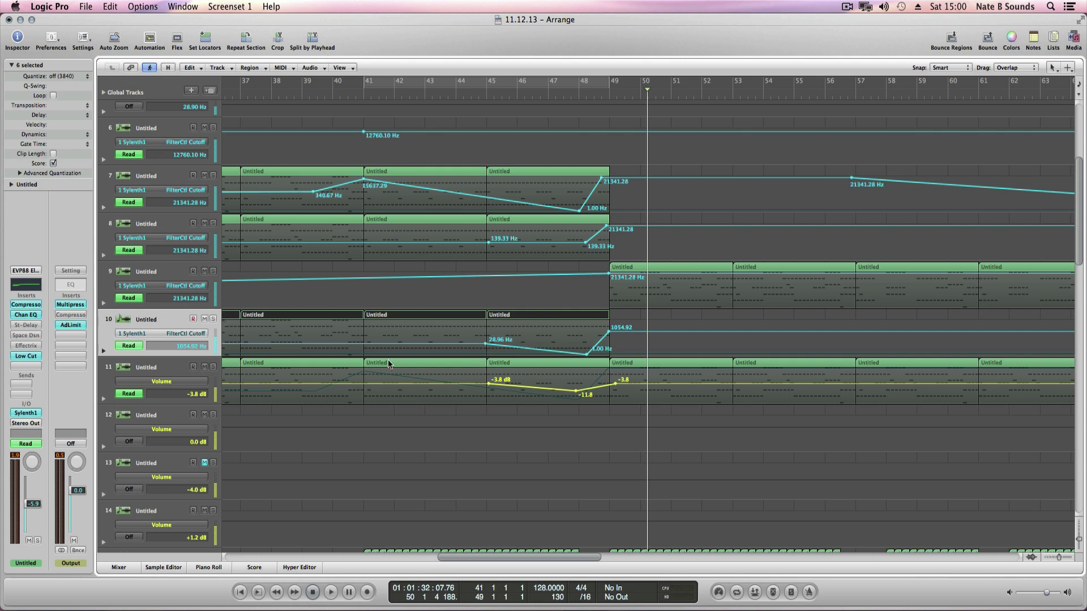
click(168, 383)
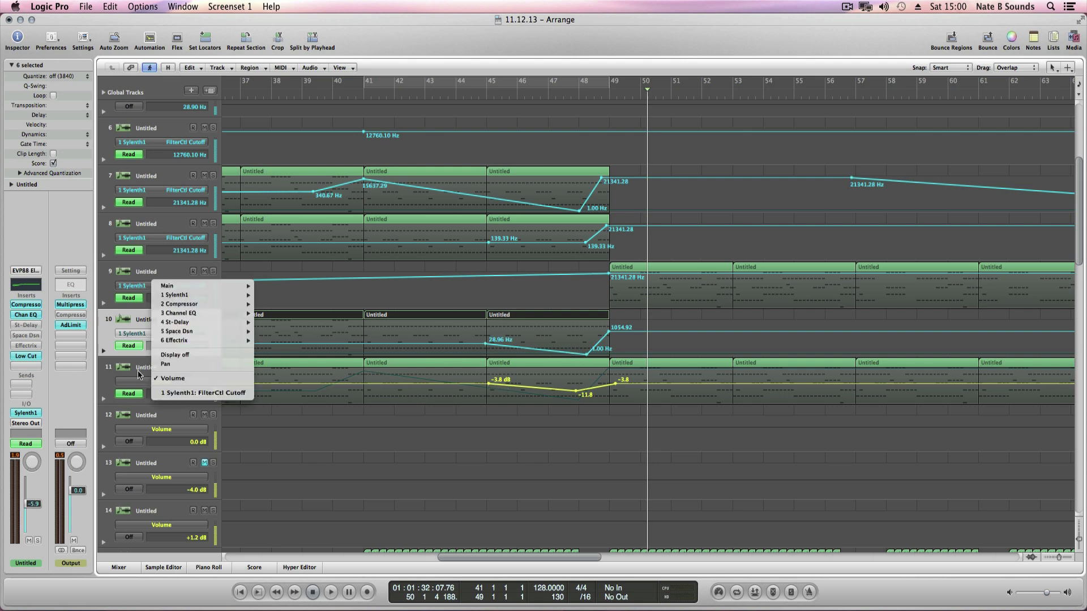
click(136, 370)
double_click(136, 370)
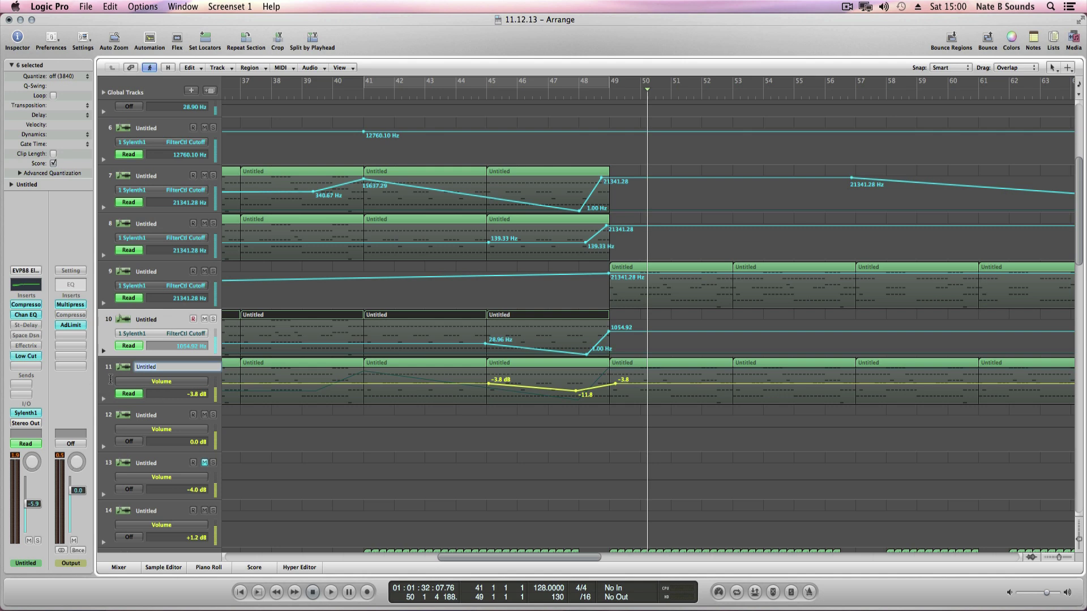
Step: Solo track 11, place the playhead at bar 45, and move the volume automation point just after bar 49 back onto bar 49
click(177, 369)
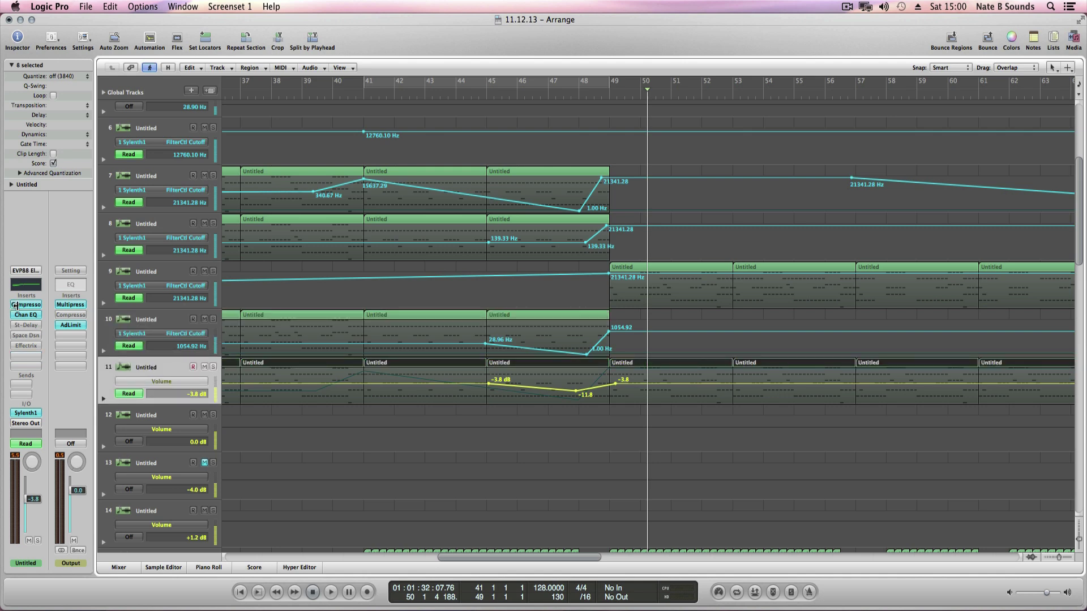
click(213, 367)
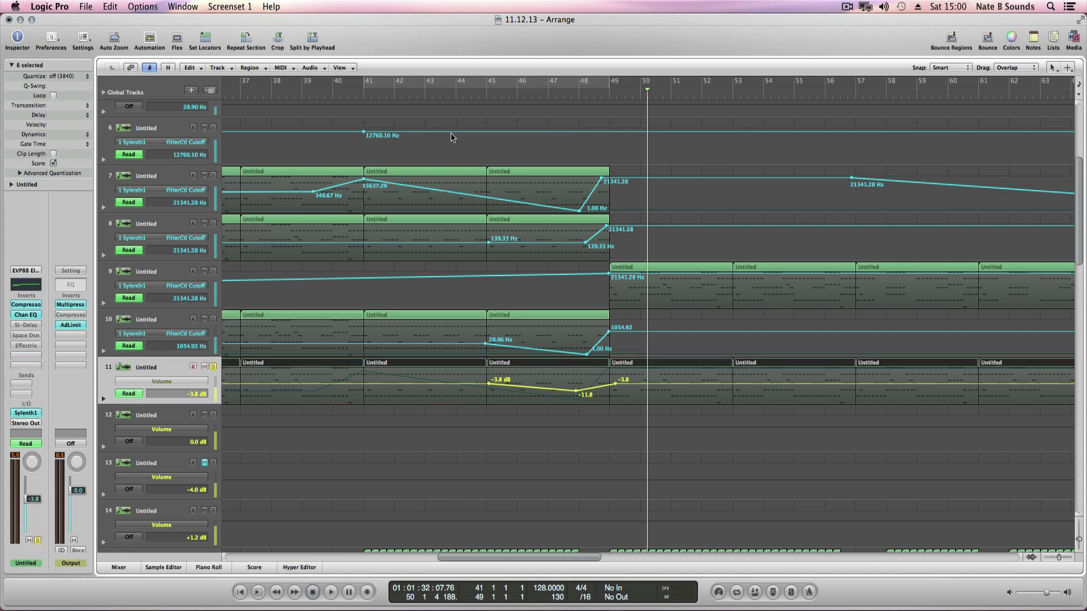
click(488, 97)
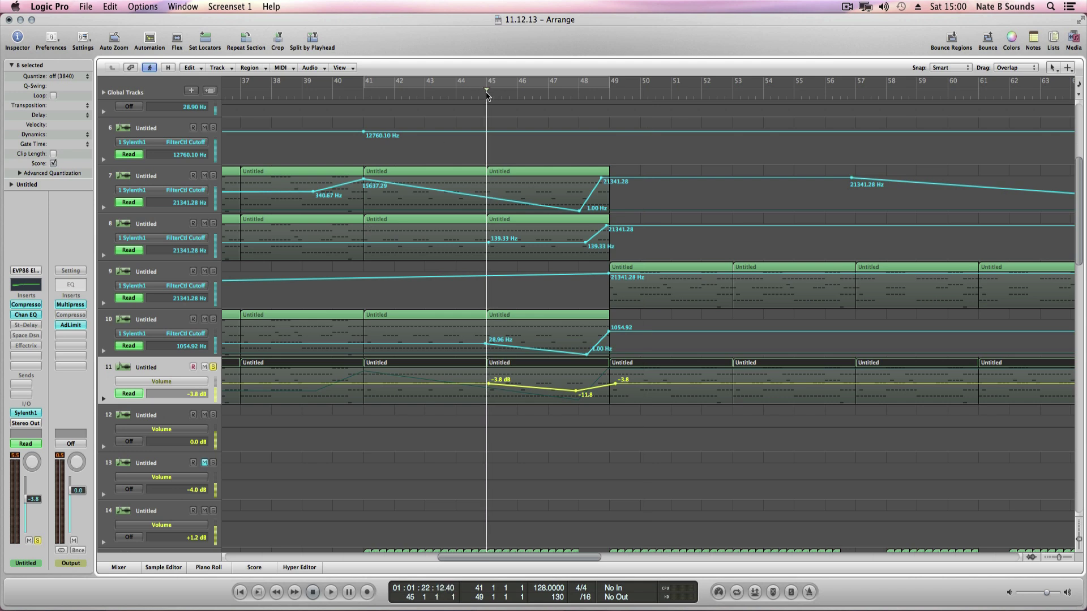
drag(615, 384, 610, 384)
Step: While playing soloed track 11 from bar 45 to bar 49, lower the volume automation point just before bar 48 to -16.3 dB
key(space)
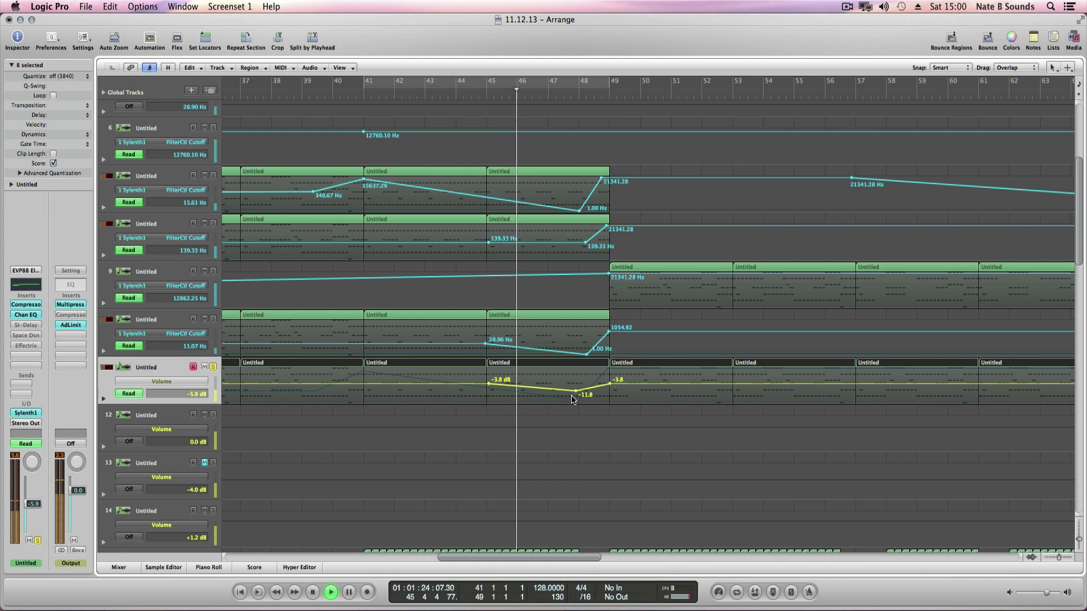
drag(576, 390, 574, 410)
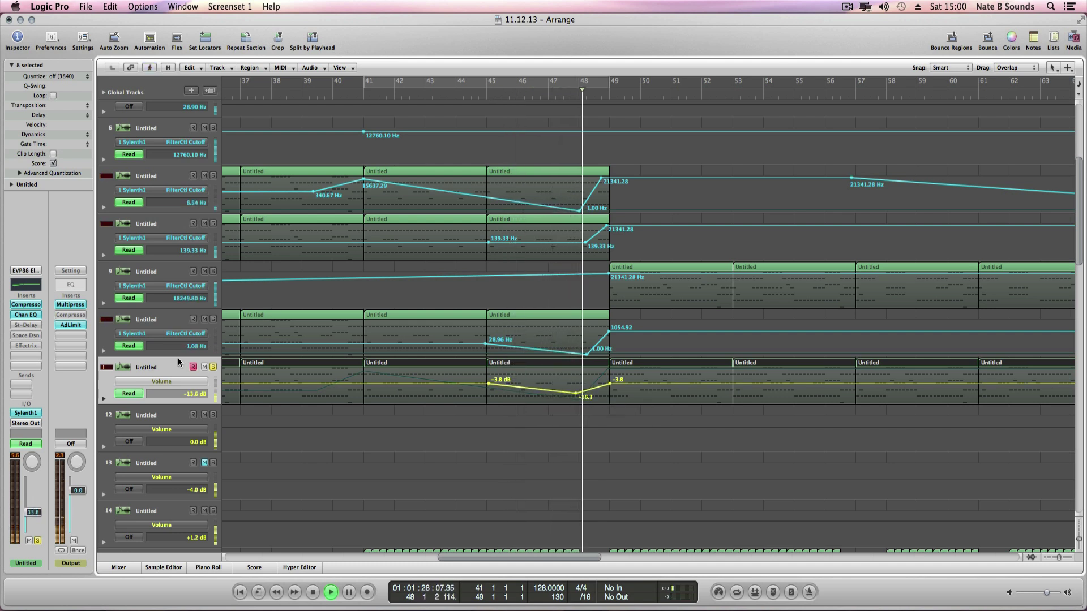
key(space)
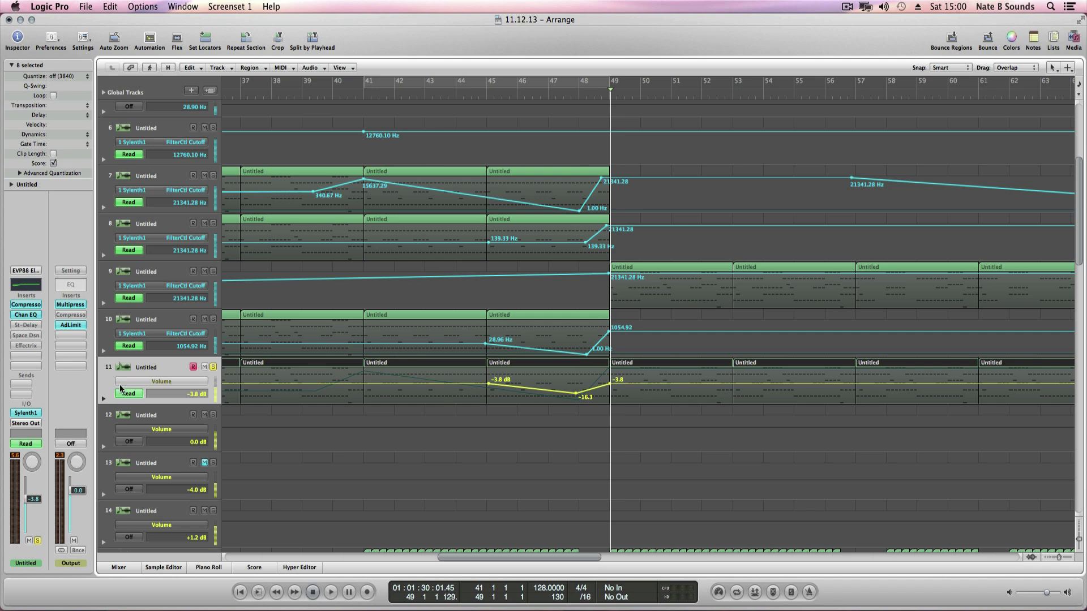
Step: Hide the automation lanes on all tracks, zoom out the timeline, and clear the region selection
scroll(505, 242, down, 3)
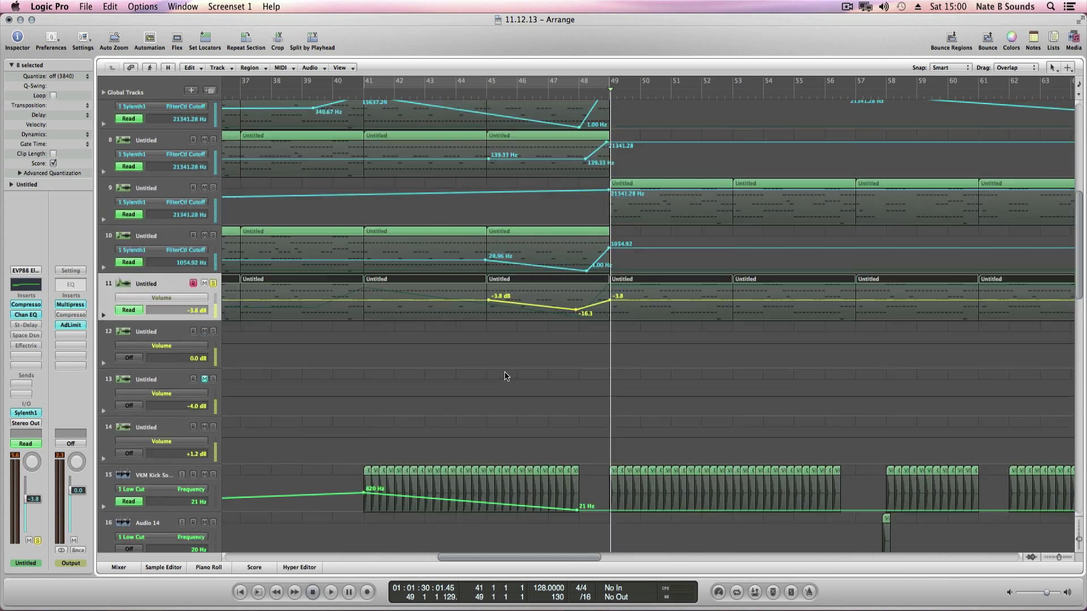
scroll(508, 196, up, 4)
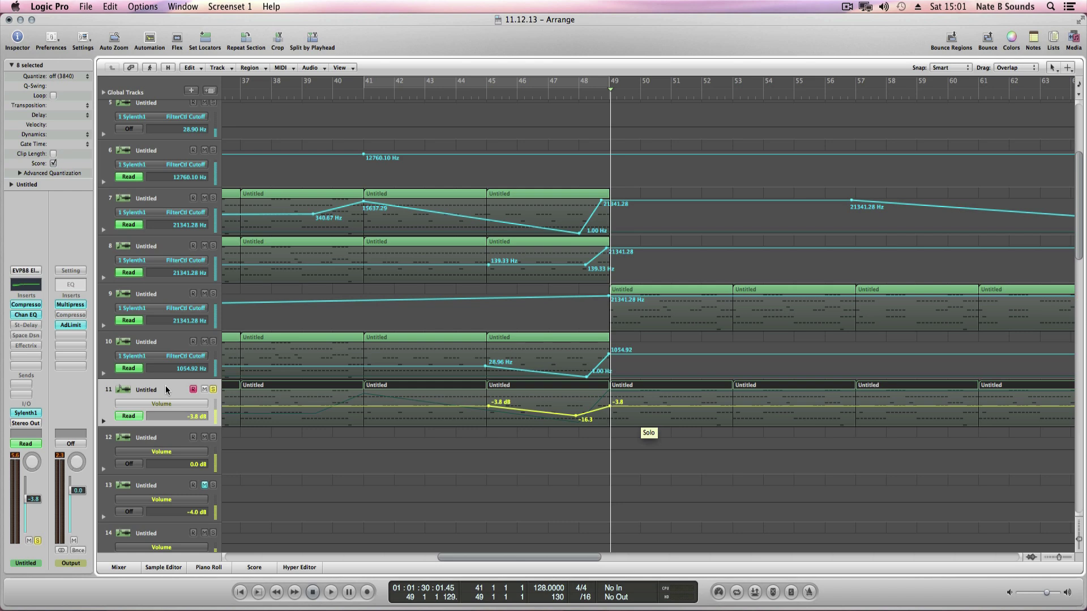
scroll(607, 557, right, 8)
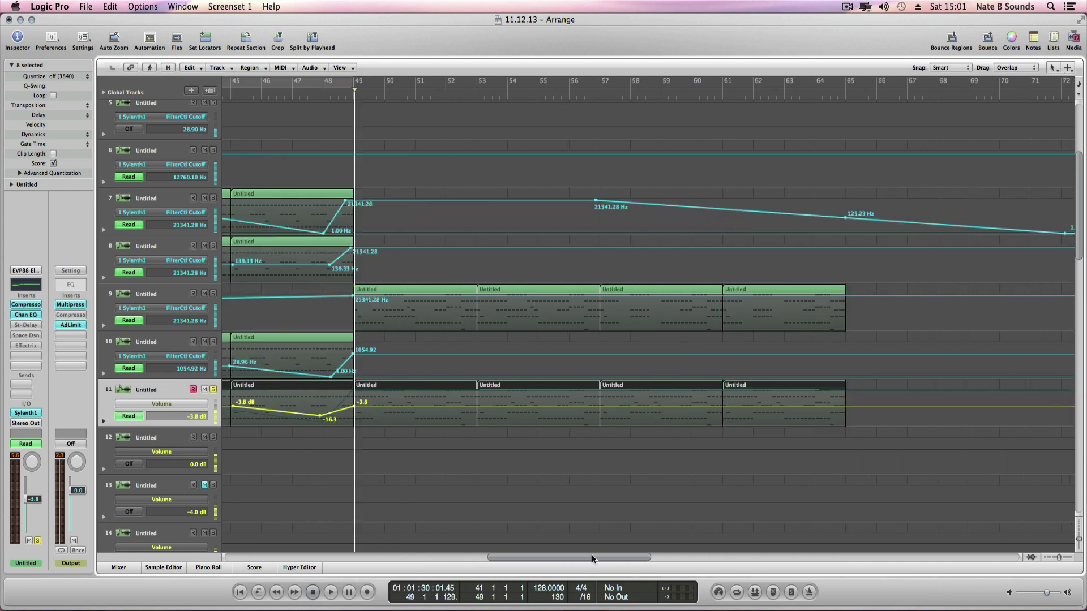
drag(592, 559, 539, 560)
scroll(350, 199, up, 5)
click(149, 39)
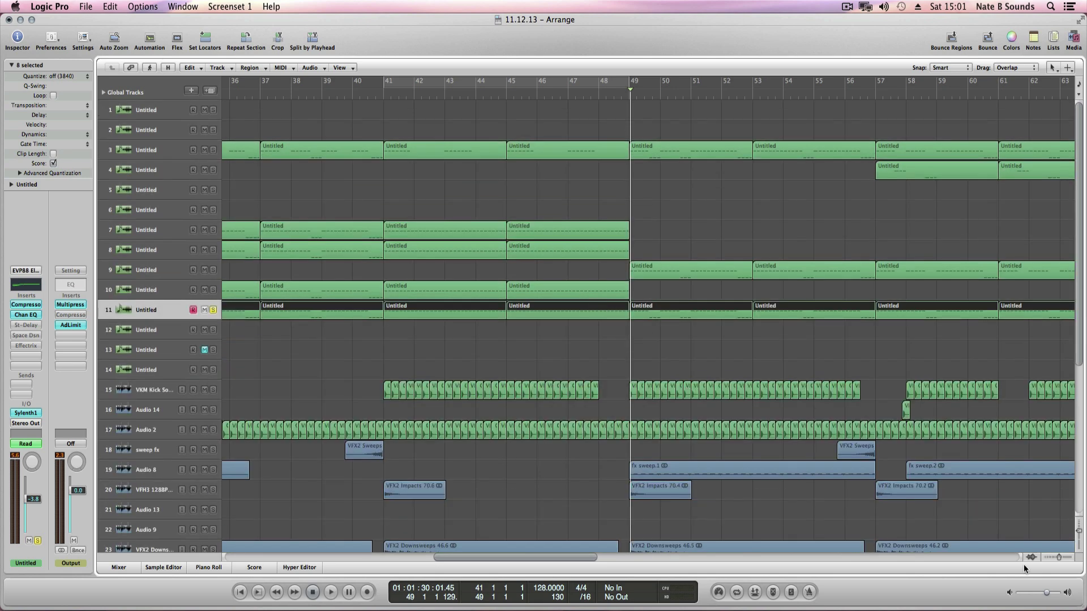
drag(1056, 558, 1054, 558)
click(704, 315)
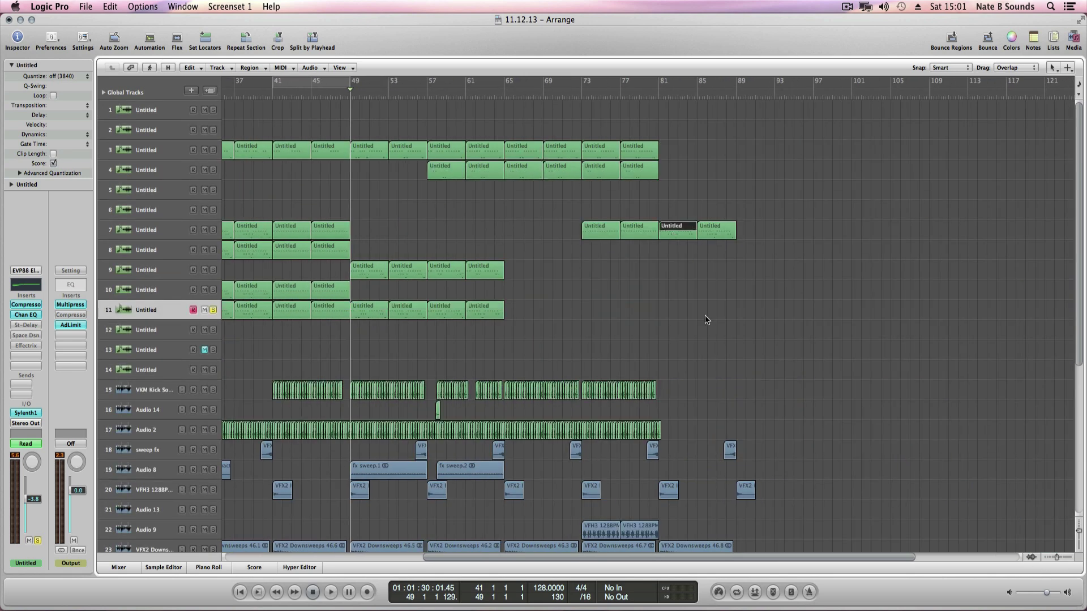
Step: Examine the overall arrangement from bar 1 onward, comparing the layering of the synth, drum and effects tracks
drag(609, 559, 478, 559)
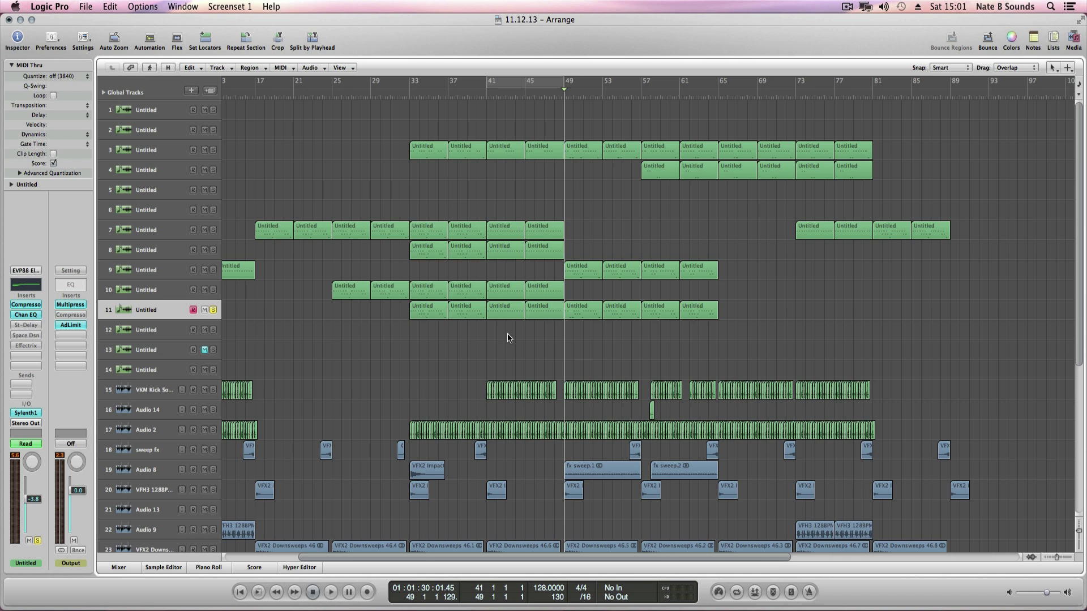
drag(531, 347, 770, 352)
scroll(674, 554, left, 5)
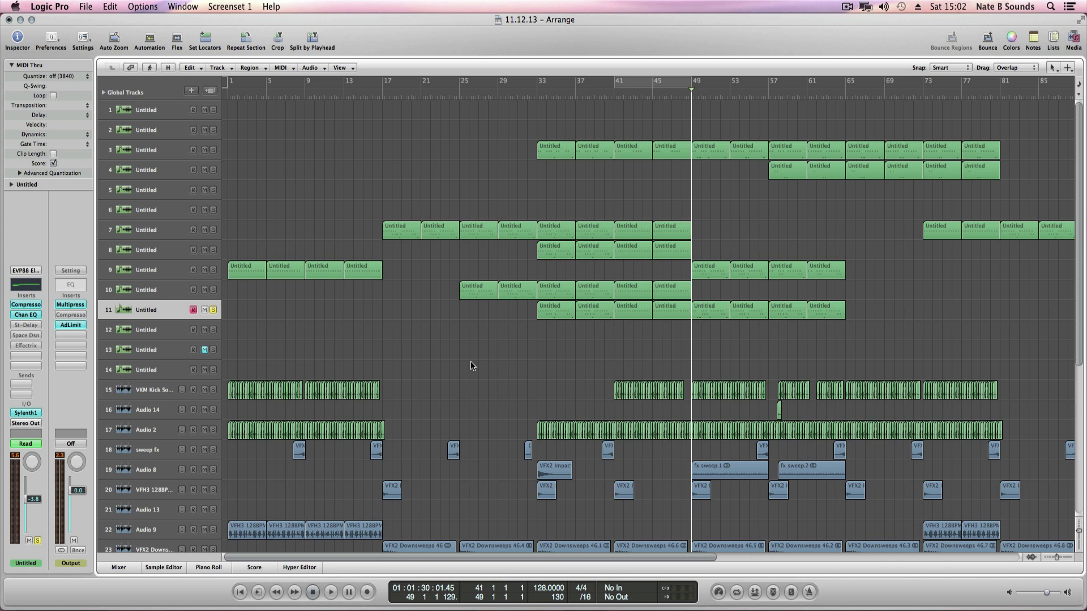
mouse_move(395, 357)
mouse_down()
mouse_move(802, 361)
mouse_move(953, 333)
mouse_move(480, 340)
mouse_move(383, 359)
mouse_up()
scroll(431, 400, down, 4)
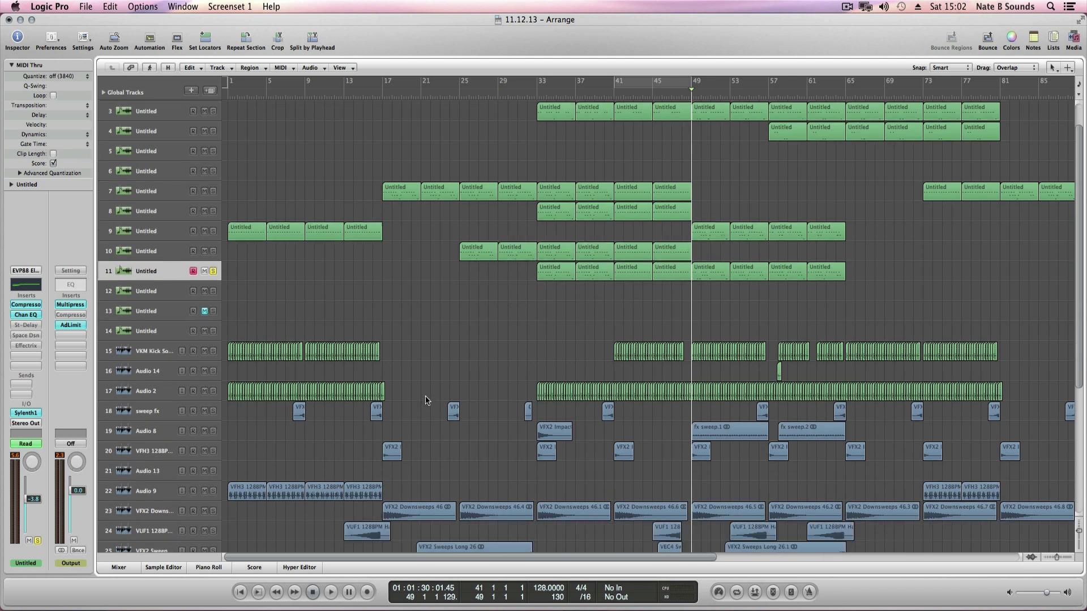
scroll(430, 399, up, 4)
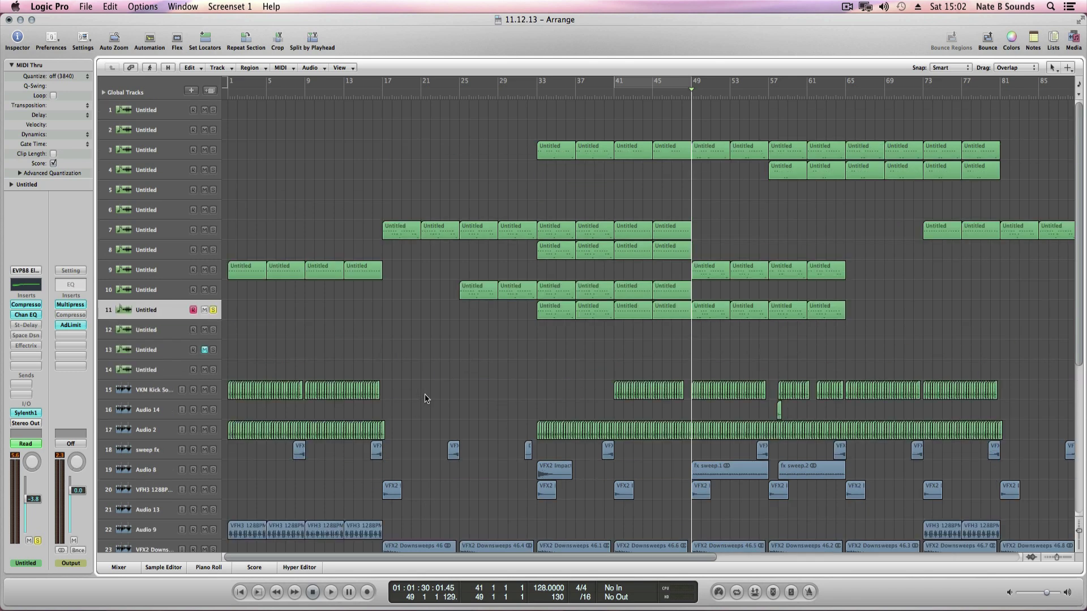
click(847, 8)
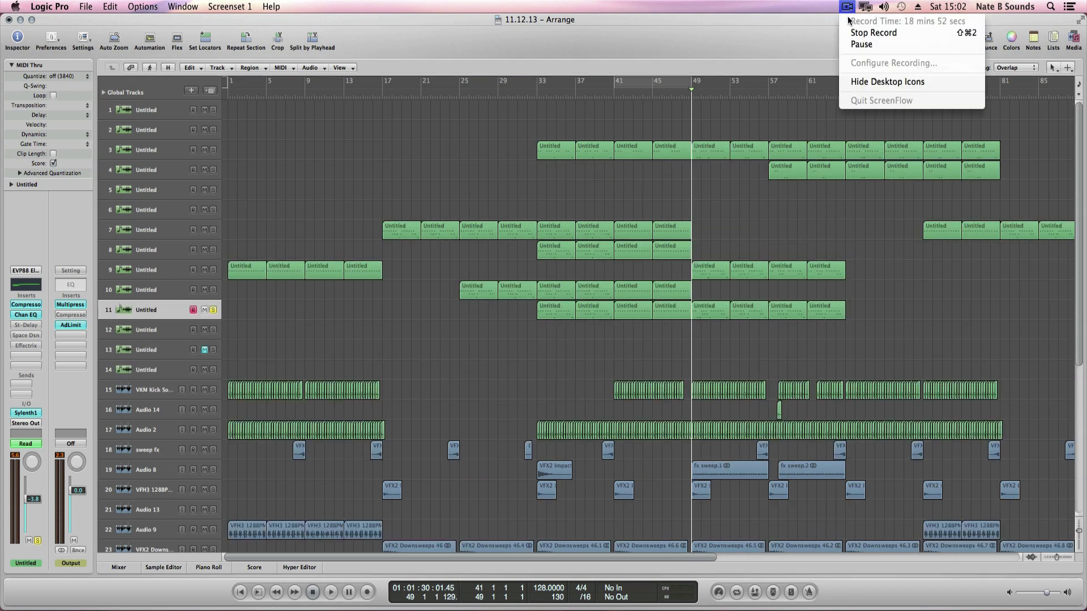